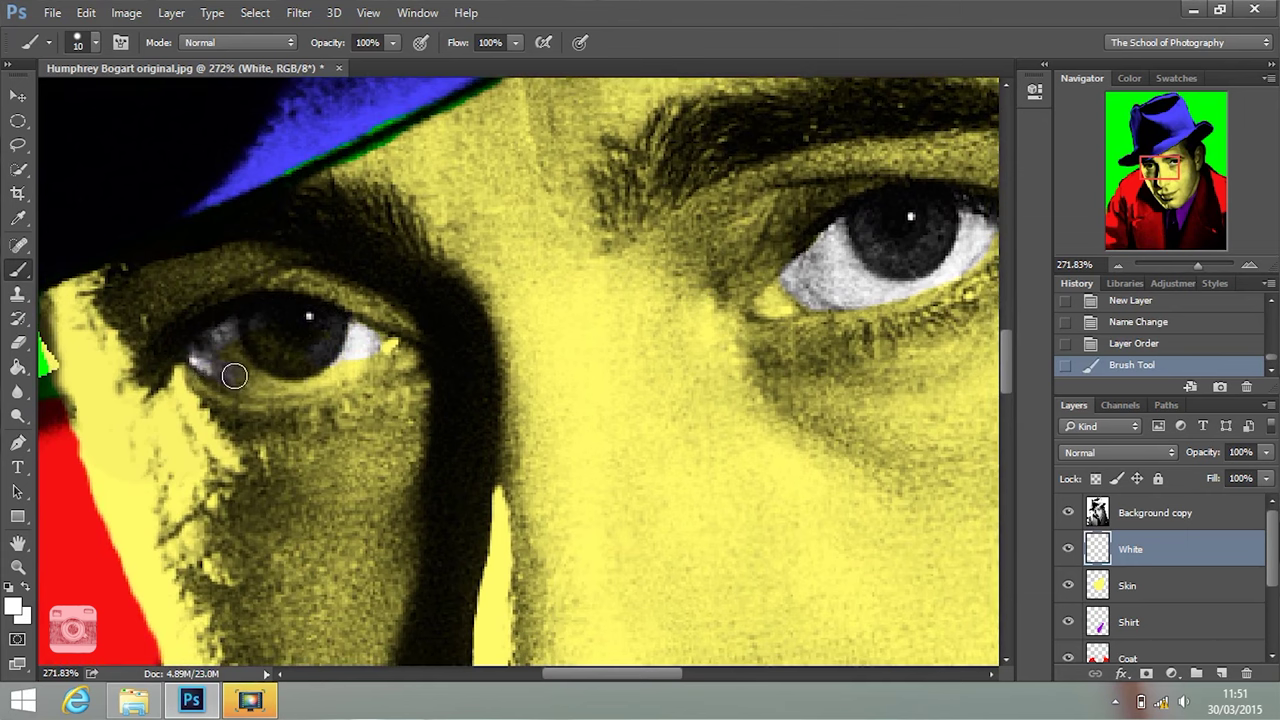
# Step: Fill the empty Layer 1 beneath the four coloured Humphrey Bogart portraits with white at 100% opacity in Normal mode
pyautogui.hotkey('ctrl', '0')
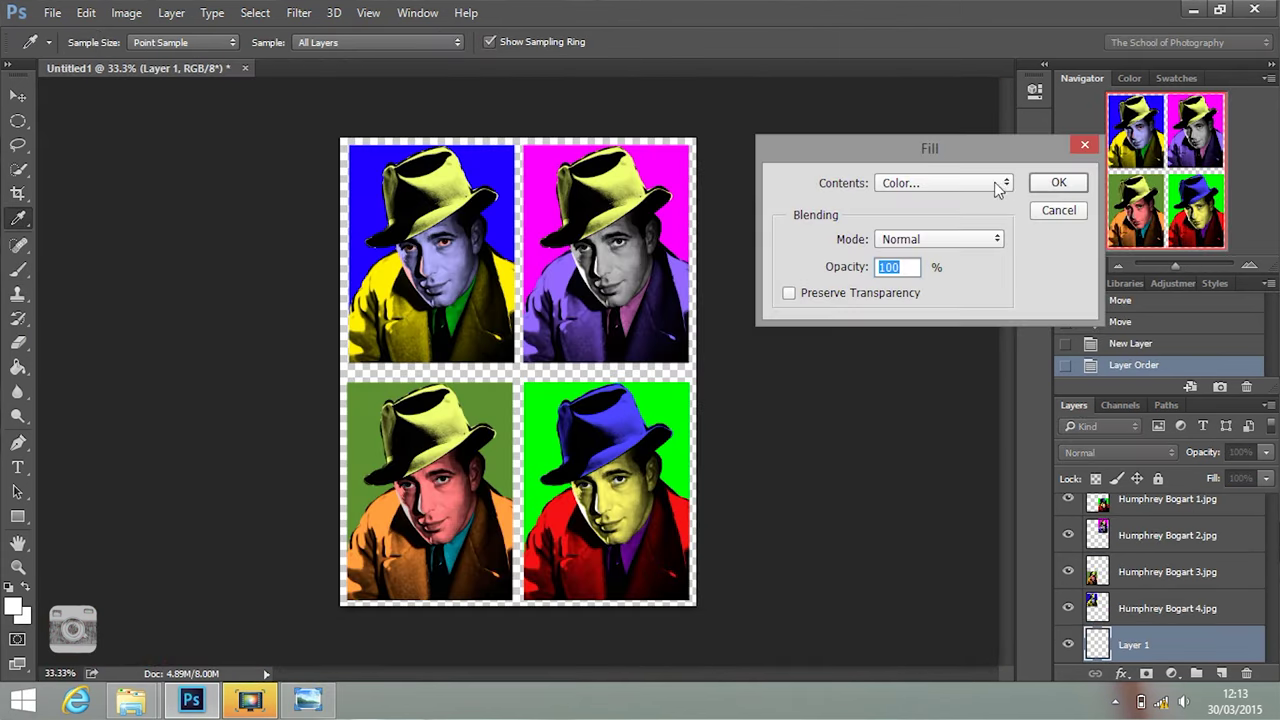
pyautogui.click(1000, 185)
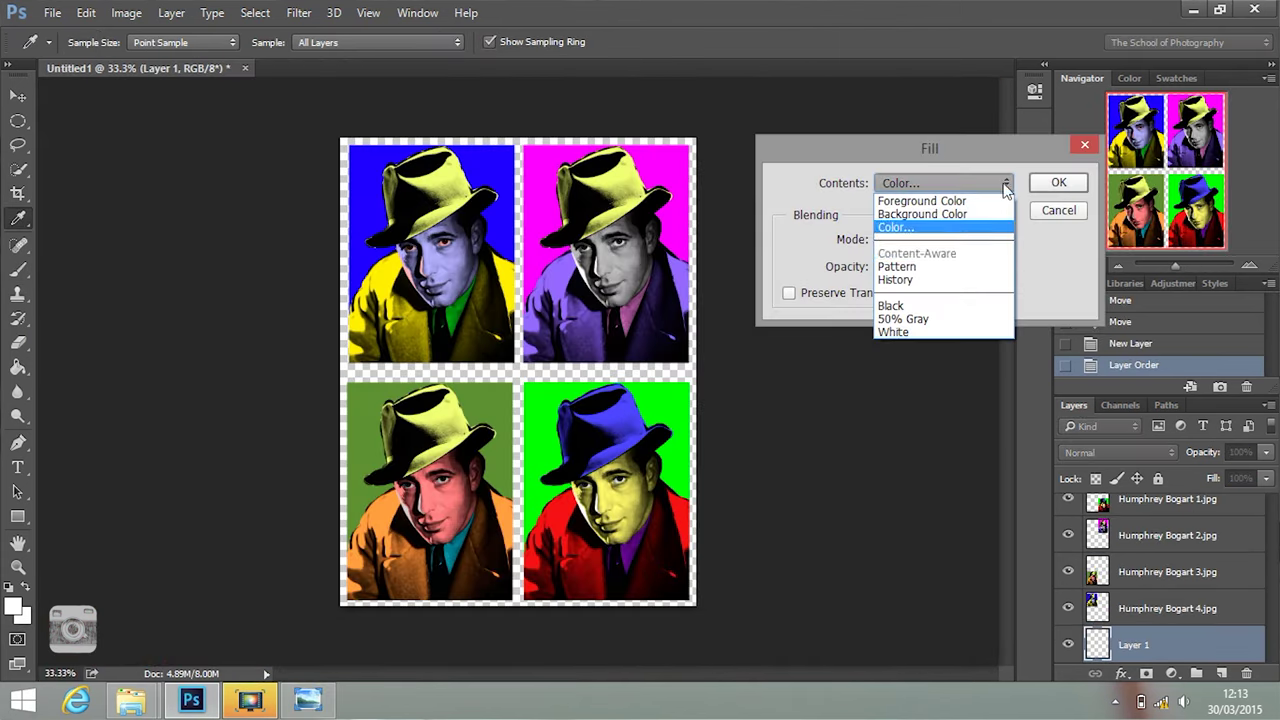
pyautogui.click(938, 333)
pyautogui.click(1058, 182)
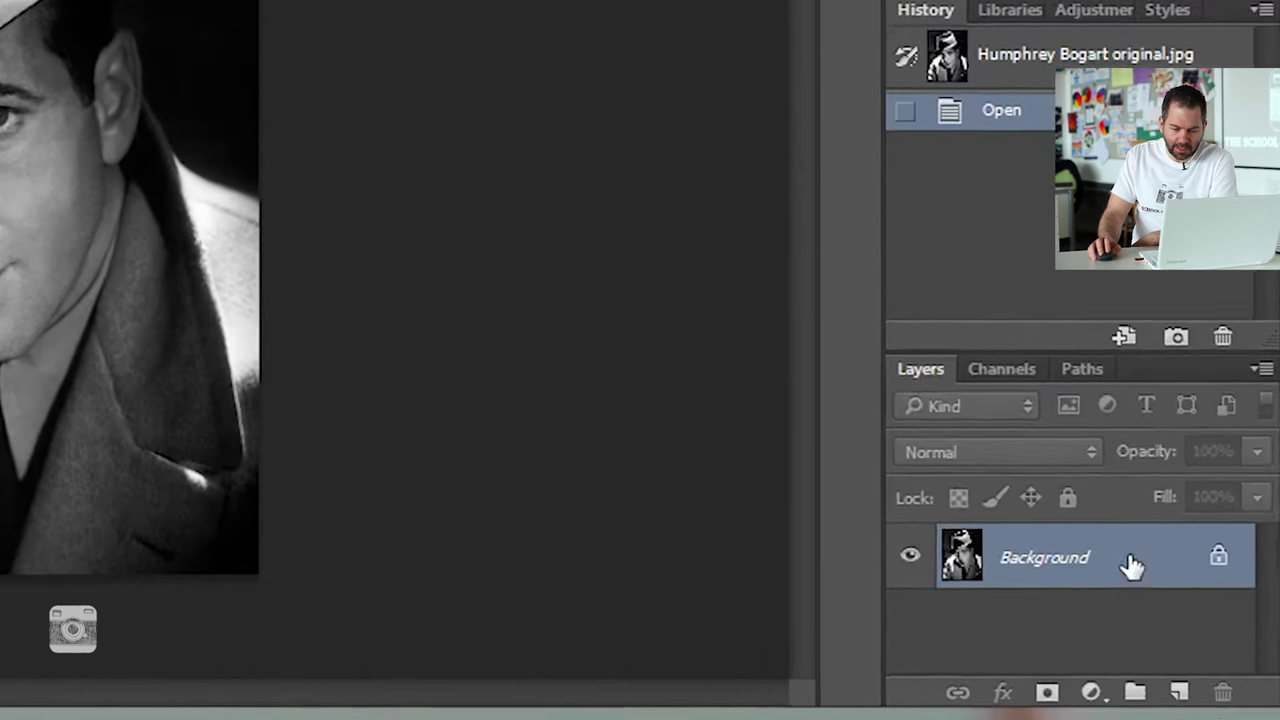
# Step: Duplicate the Background layer as Background copy within Humphrey Bogart original.jpg and make more room for the layer list
pyautogui.rightClick(1193, 594)
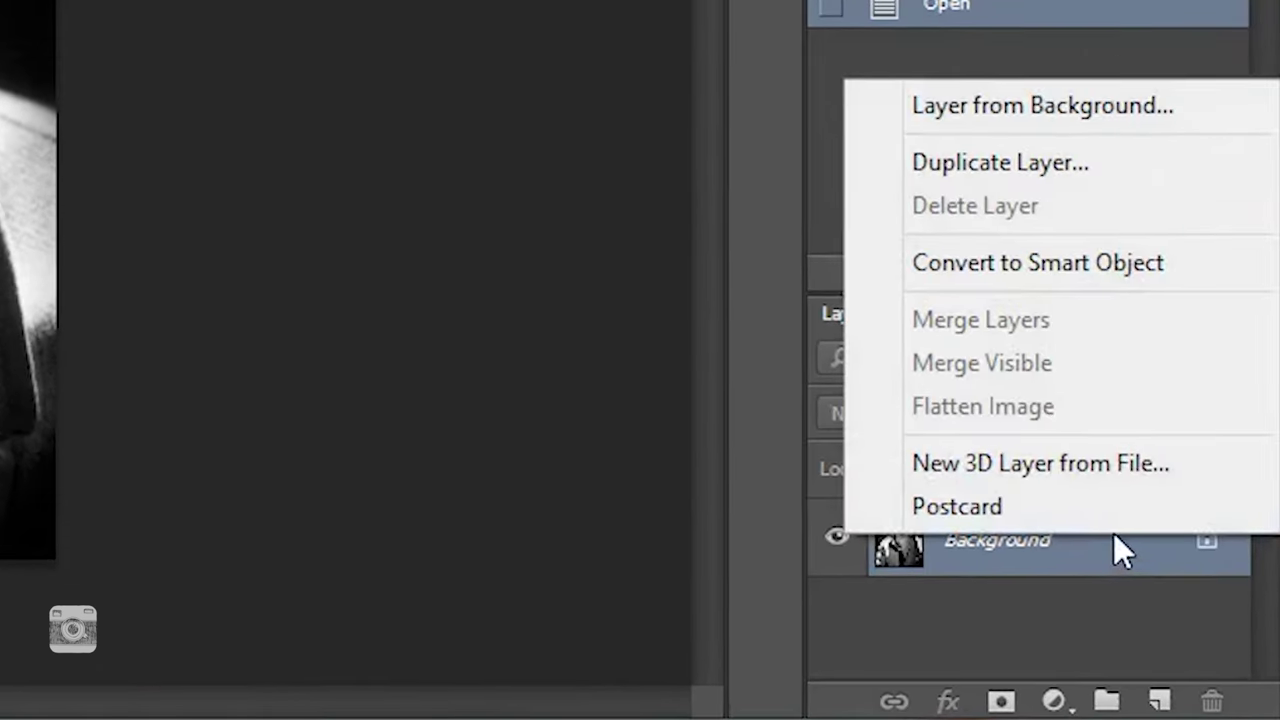
pyautogui.rightClick(1113, 547)
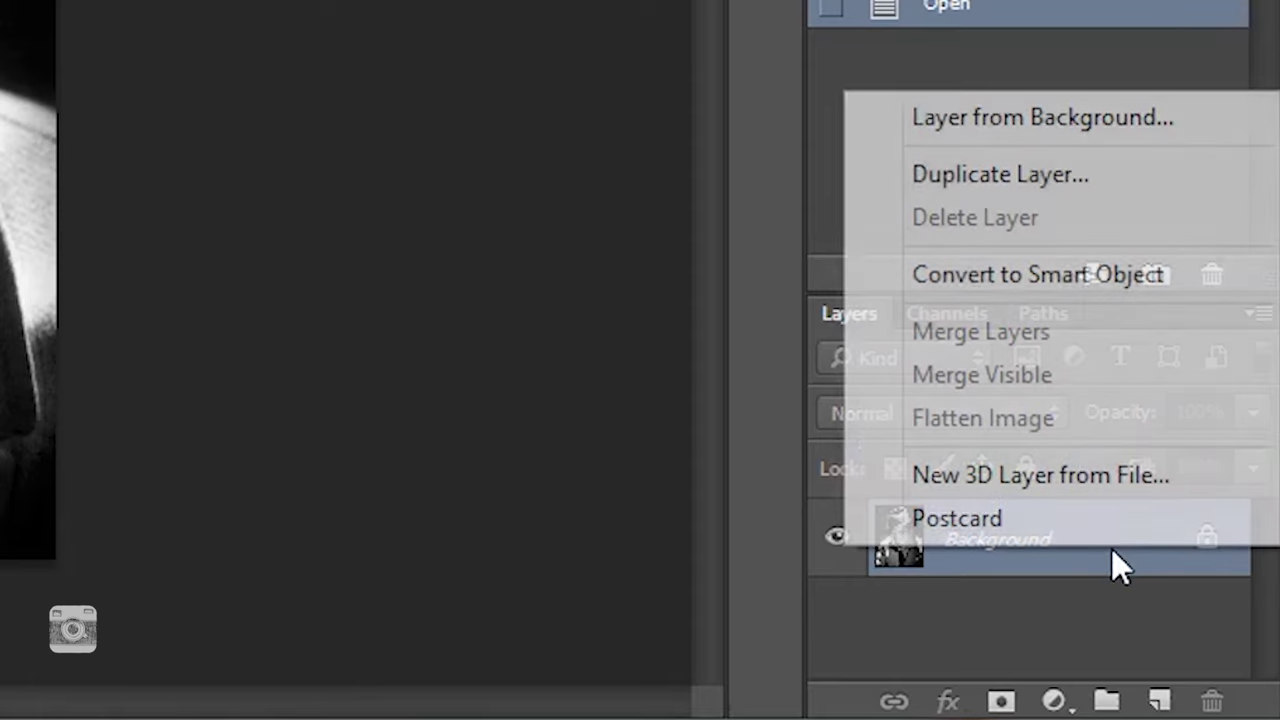
pyautogui.click(1050, 176)
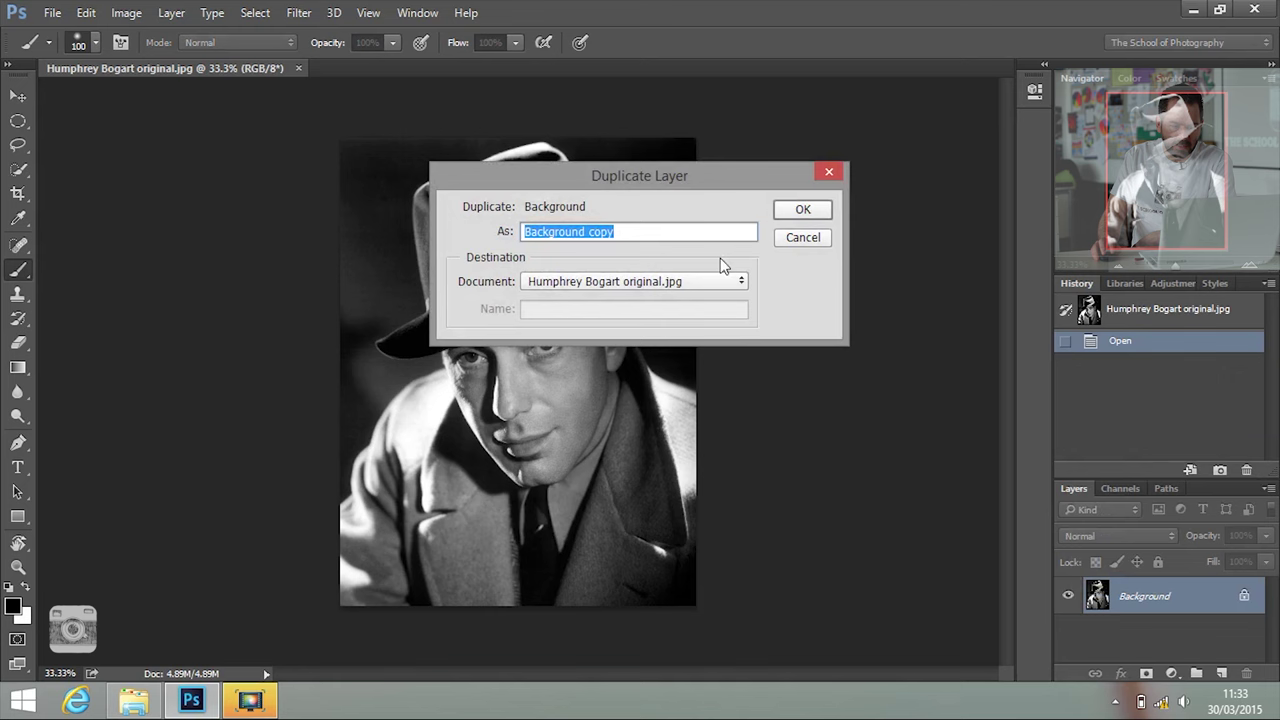
pyautogui.click(806, 210)
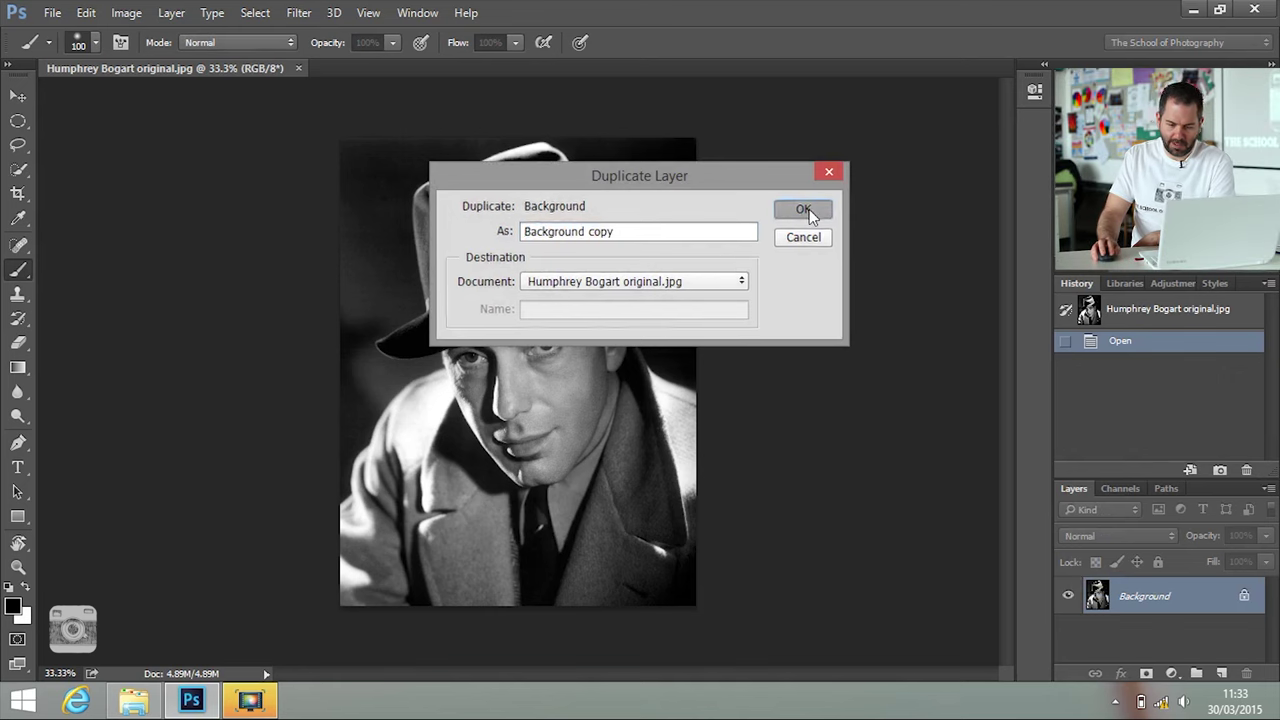
pyautogui.moveTo(1120, 478); pyautogui.dragTo(1118, 393)
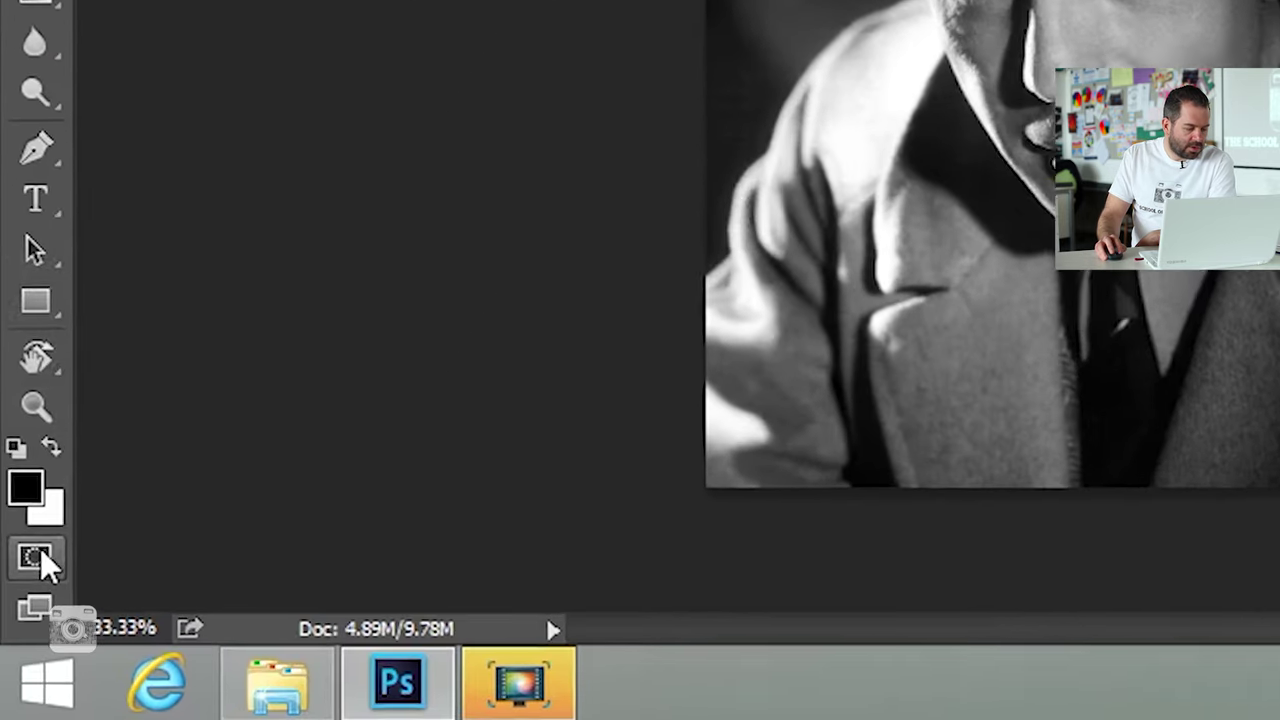
# Step: Enter Quick Mask mode and set up the Pencil tool with a 125-pixel tip
pyautogui.click(42, 554)
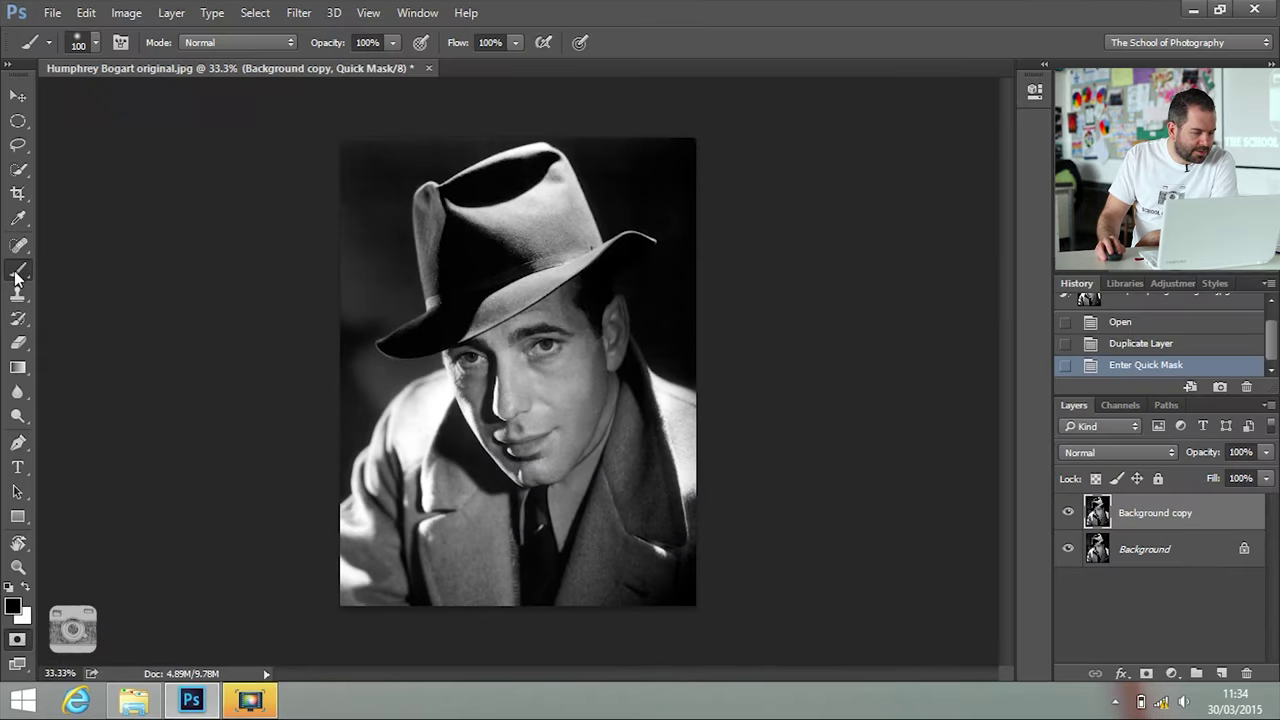
pyautogui.click(17, 279)
pyautogui.click(88, 289)
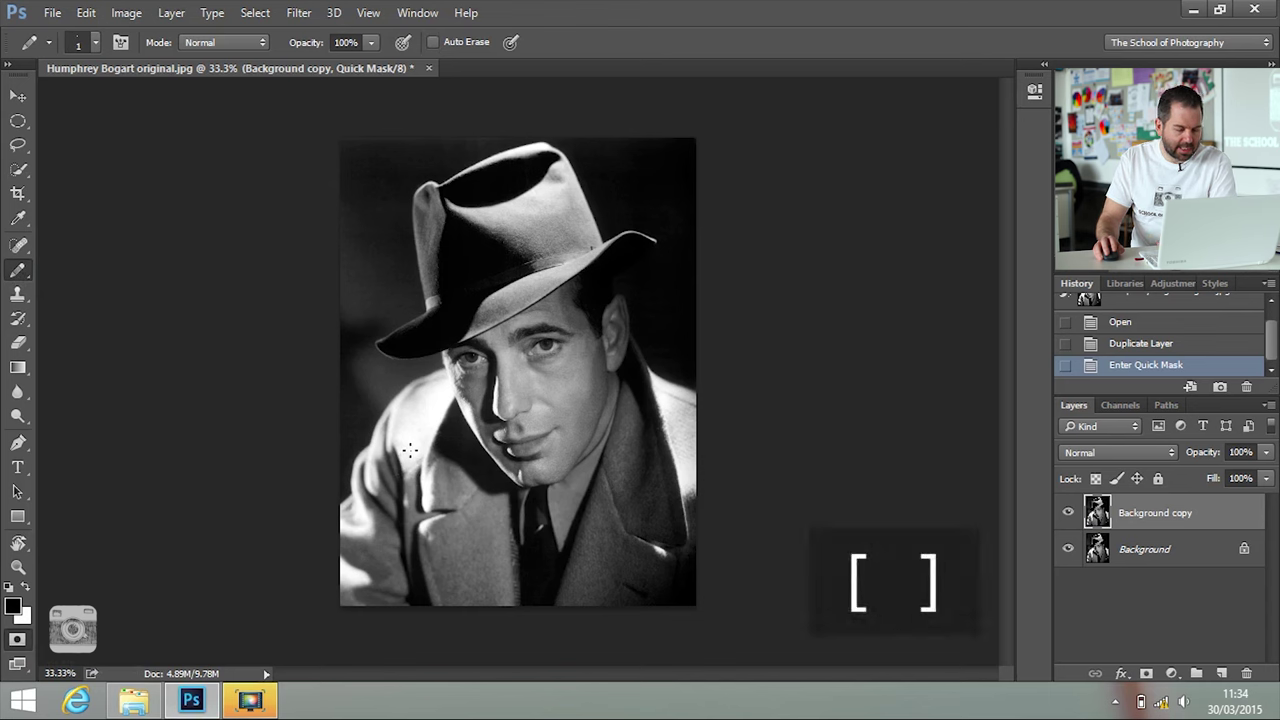
pyautogui.press(']')
pyautogui.press(']')
pyautogui.press(']')
pyautogui.press(']')
pyautogui.press(']')
pyautogui.press(']')
pyautogui.press(']')
pyautogui.press(']')
pyautogui.press(']')
pyautogui.press(']')
pyautogui.press(']')
pyautogui.press(']')
pyautogui.press(']')
pyautogui.press(']')
pyautogui.press(']')
pyautogui.press(']')
pyautogui.press(']')
pyautogui.press(']')
pyautogui.press(']')
pyautogui.press(']')
pyautogui.press('[')
pyautogui.press('[')
pyautogui.press('[')
pyautogui.press('[')
pyautogui.press('[')
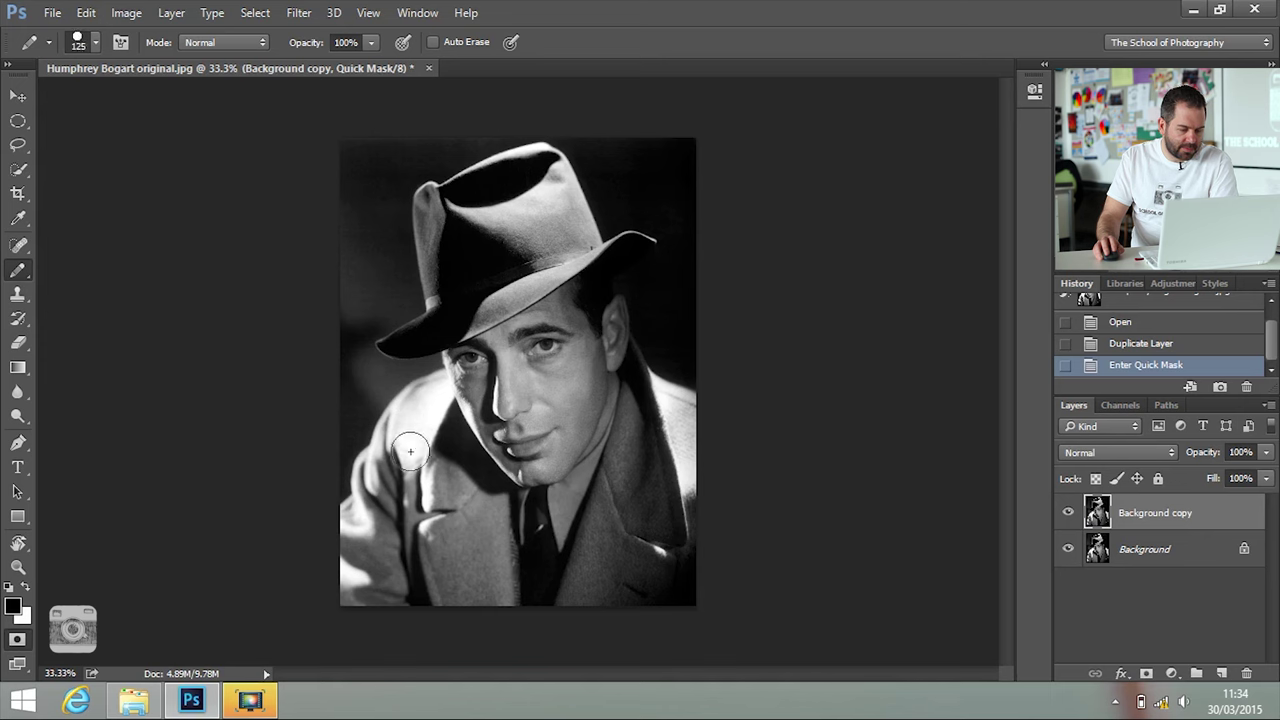
pyautogui.press(']')
pyautogui.press(']')
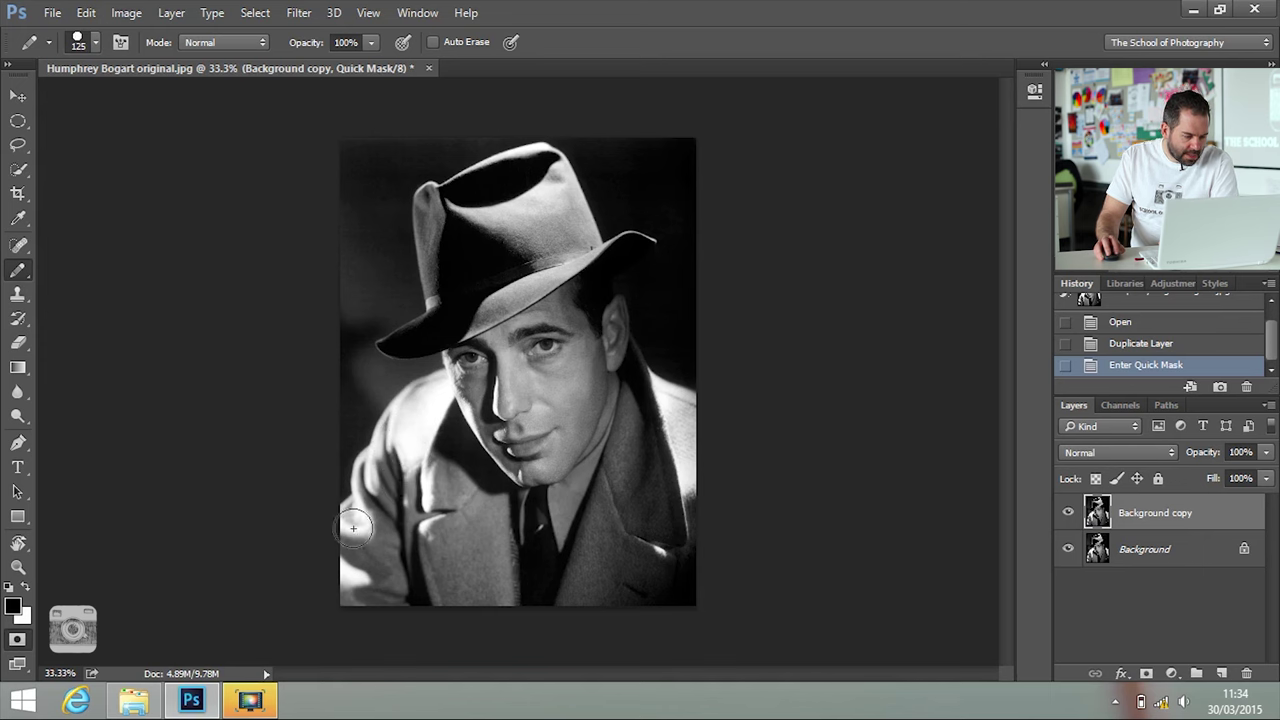
# Step: Paint the mask along the inner edge of the man's shoulders, hat and ear, reducing the pencil to 70 pixels for the hat
pyautogui.moveTo(346, 532)
pyautogui.mouseDown()
pyautogui.moveTo(398, 420)
pyautogui.moveTo(462, 362)
pyautogui.moveTo(448, 328)
pyautogui.moveTo(416, 338)
pyautogui.mouseUp()
pyautogui.press('[')
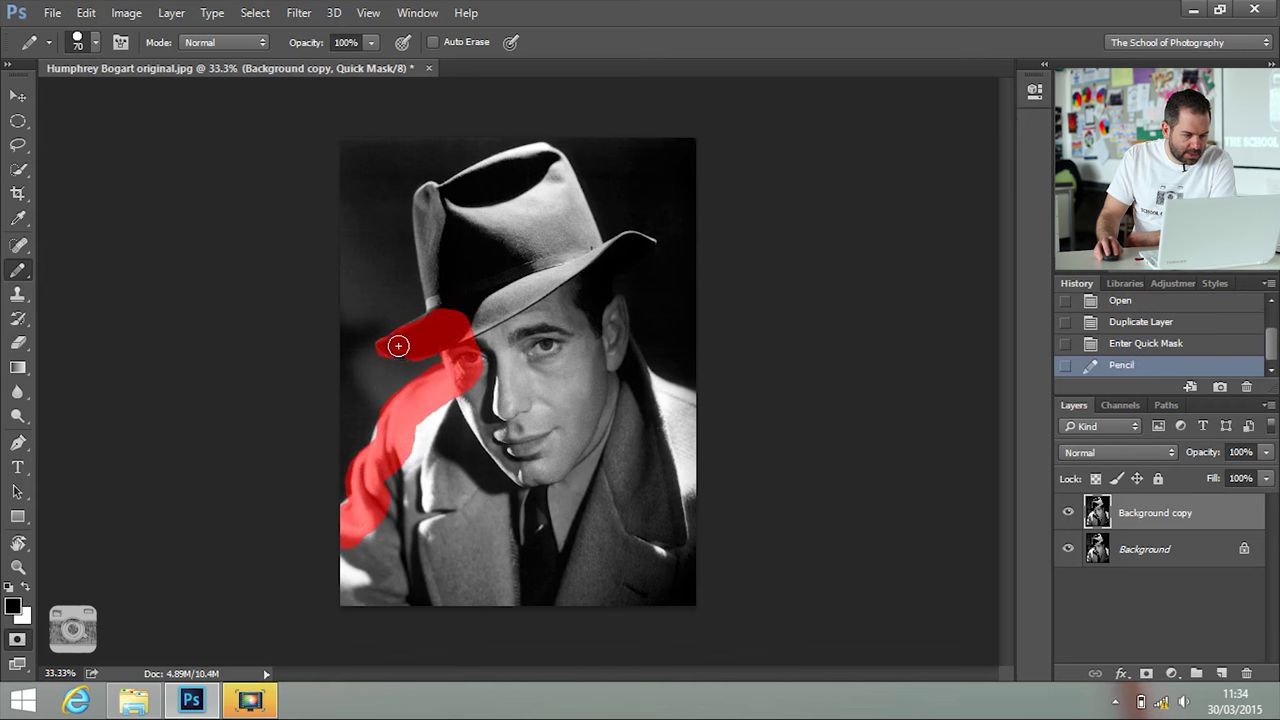
pyautogui.moveTo(432, 302)
pyautogui.mouseDown()
pyautogui.moveTo(421, 256)
pyautogui.moveTo(432, 186)
pyautogui.moveTo(426, 209)
pyautogui.moveTo(487, 166)
pyautogui.moveTo(548, 149)
pyautogui.moveTo(594, 238)
pyautogui.moveTo(646, 243)
pyautogui.moveTo(608, 287)
pyautogui.moveTo(624, 349)
pyautogui.moveTo(699, 421)
pyautogui.mouseUp()
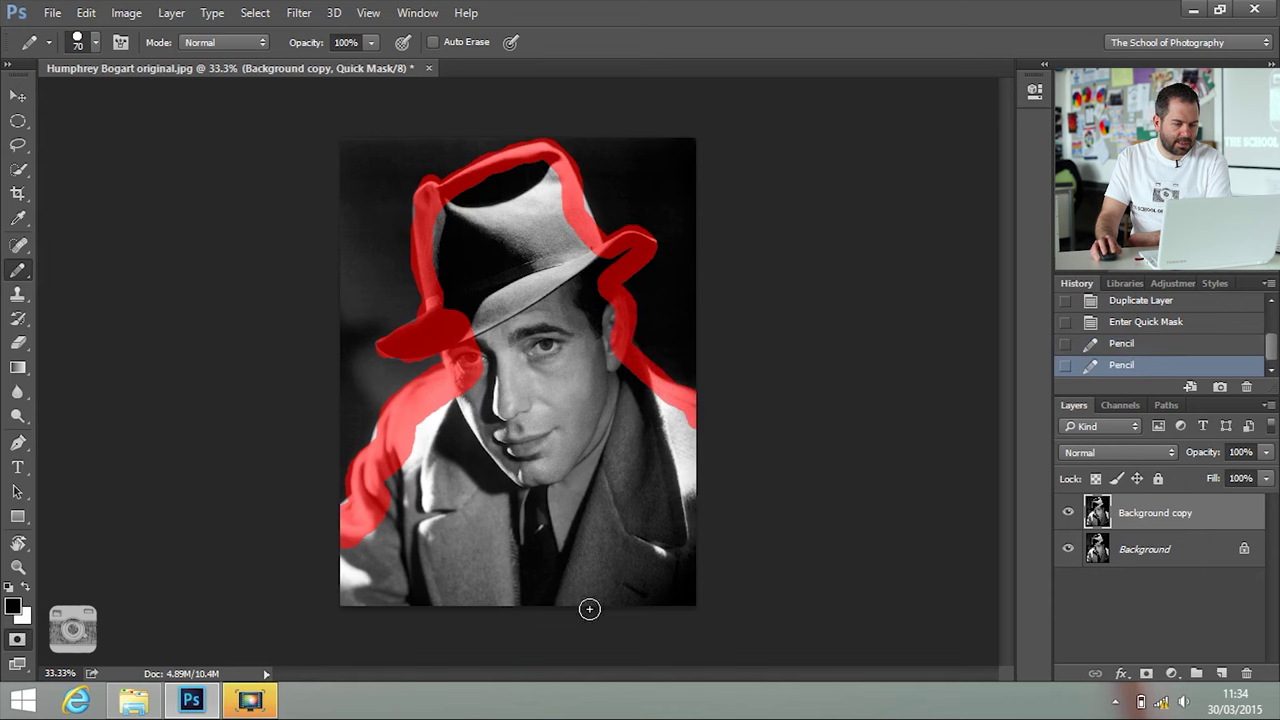
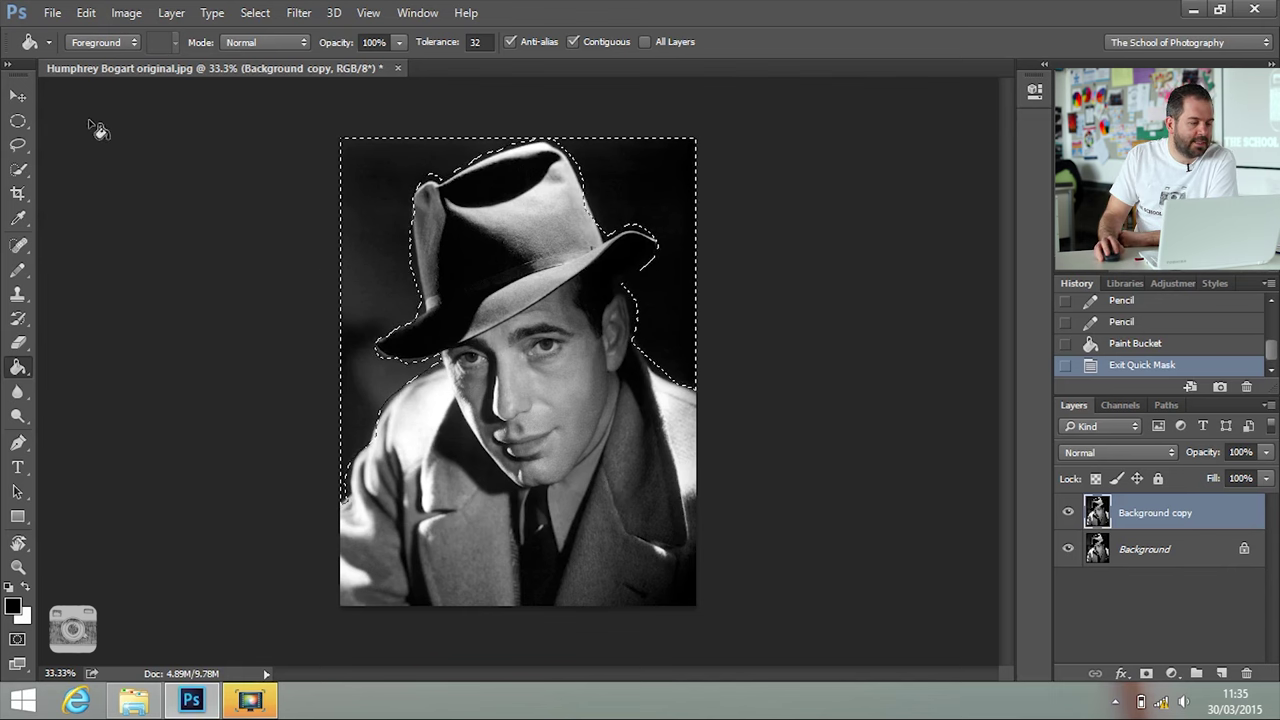
# Step: Fill the selected backdrop around the man with white at 100% opacity in Normal mode, and clear the selection
pyautogui.click(86, 12)
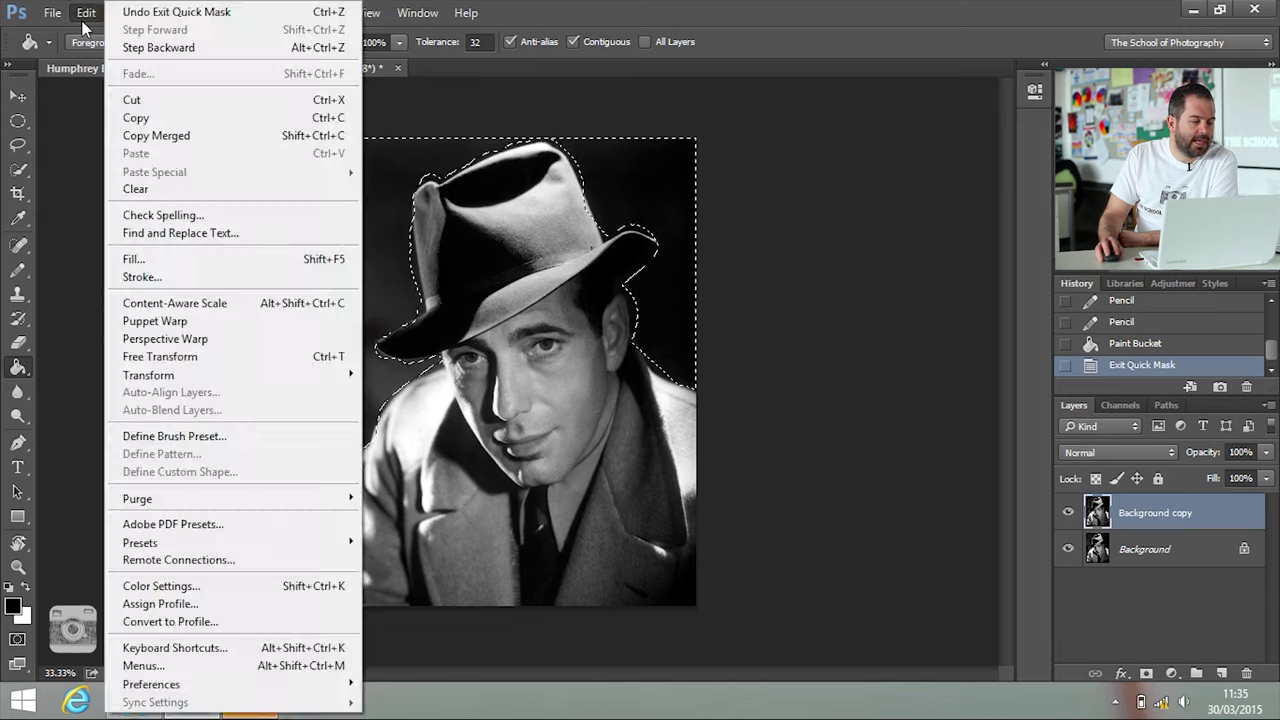
pyautogui.click(160, 259)
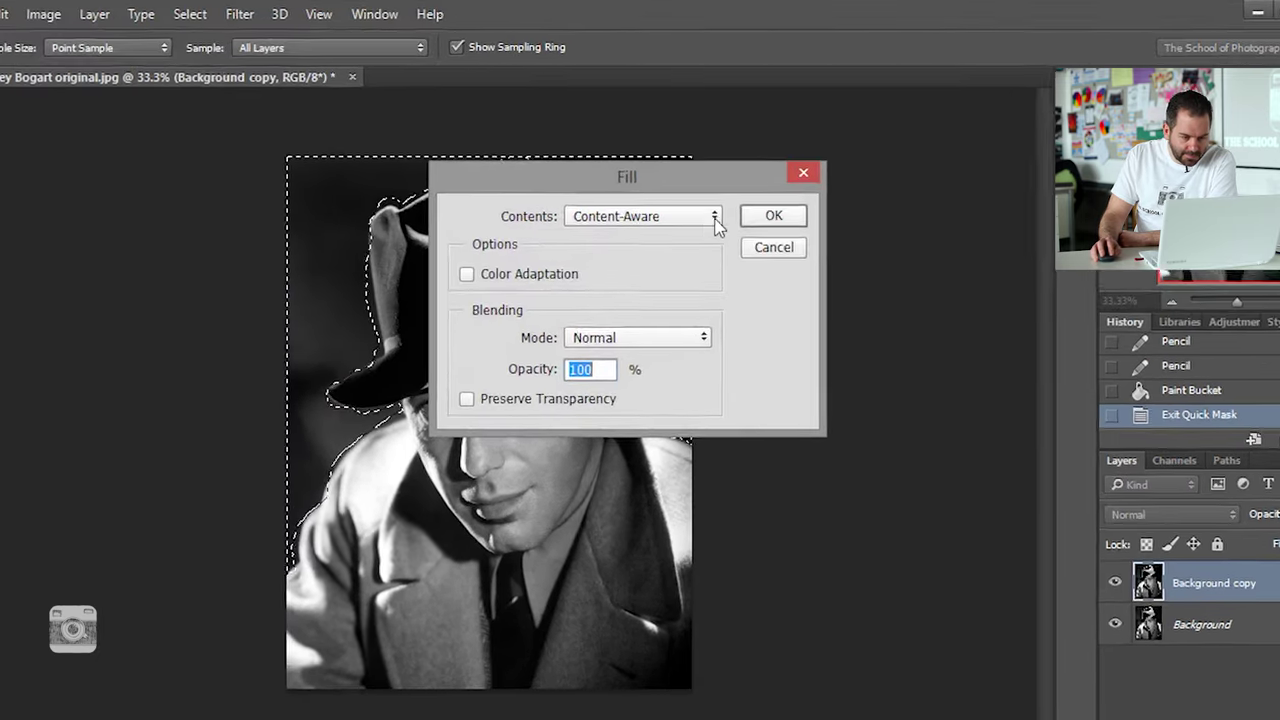
pyautogui.click(703, 196)
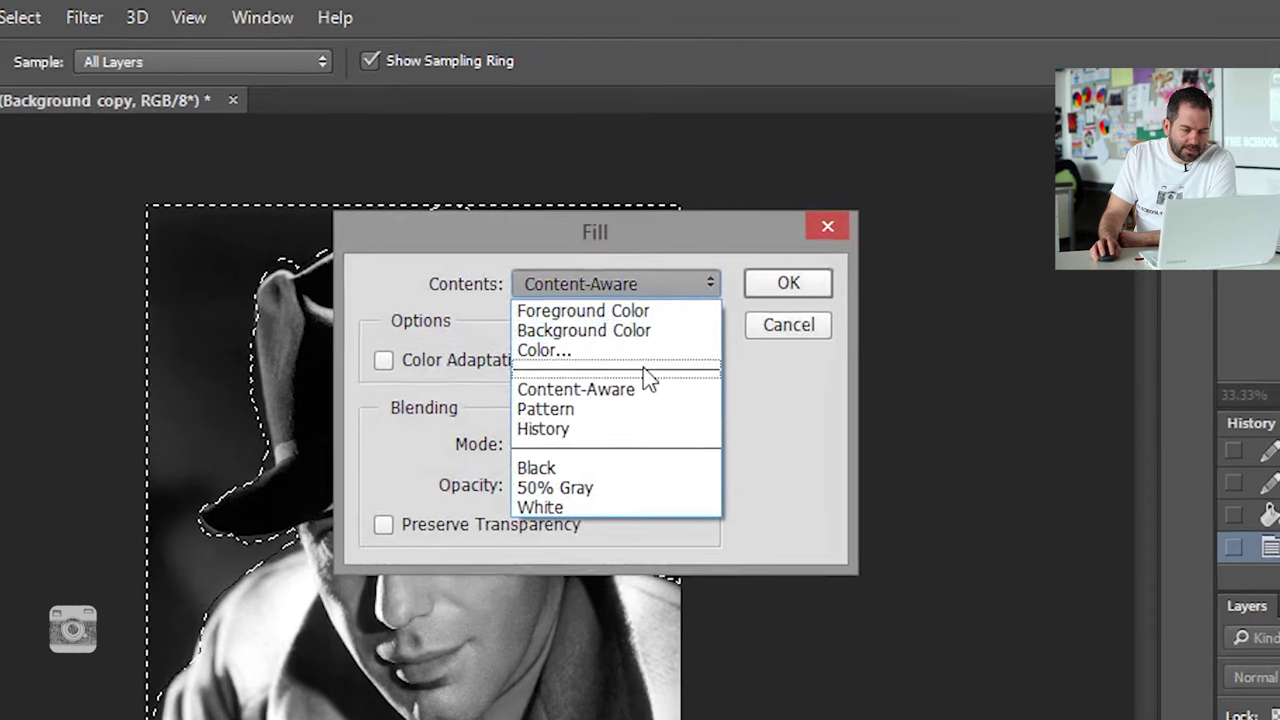
pyautogui.click(612, 510)
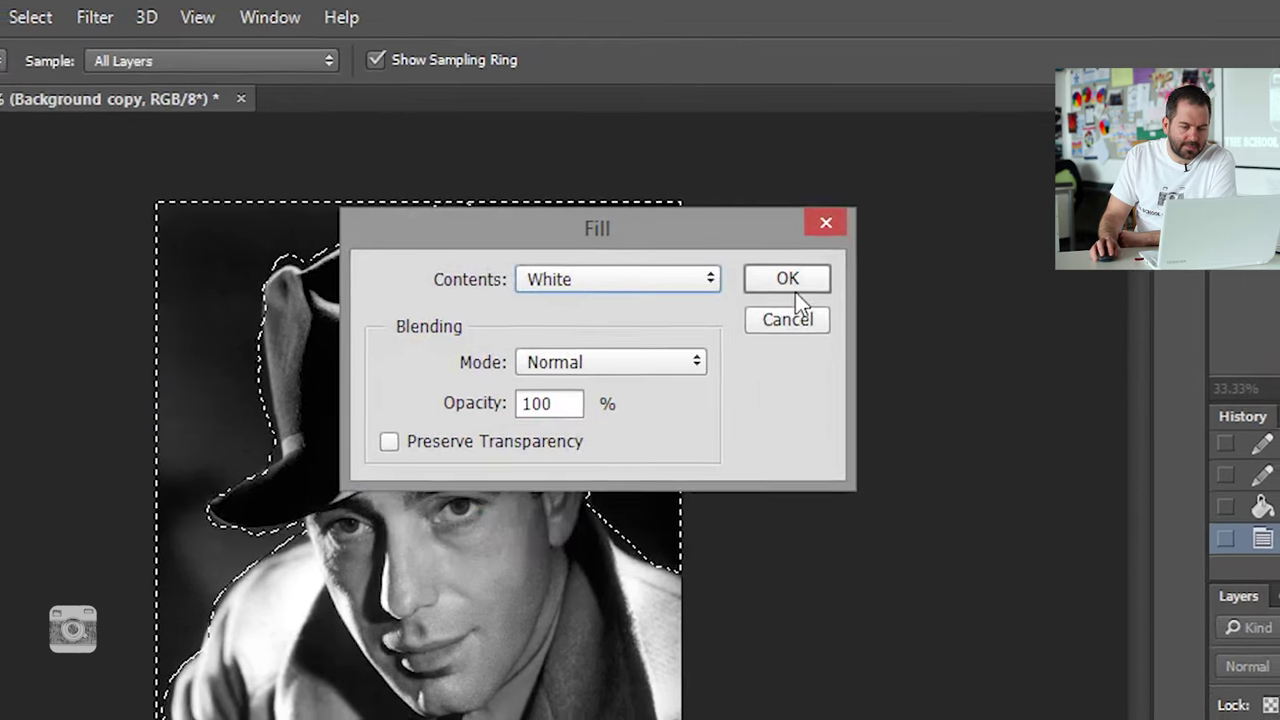
pyautogui.click(795, 290)
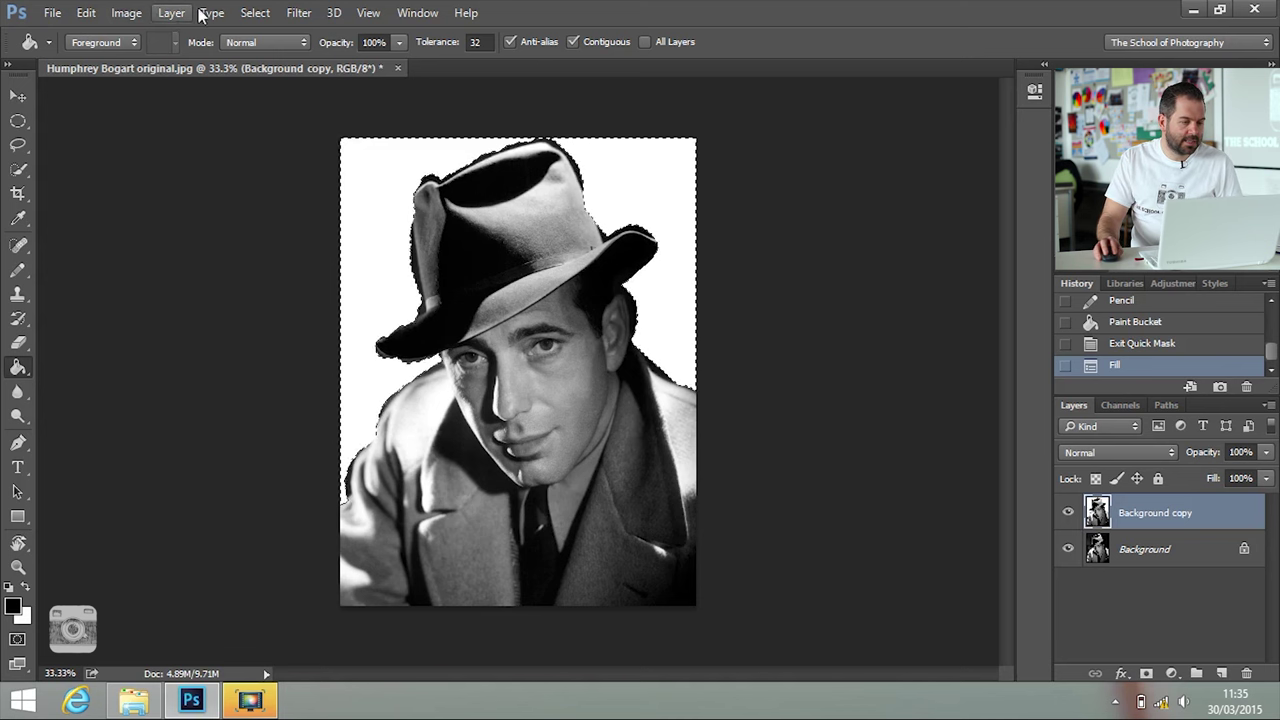
pyautogui.click(251, 14)
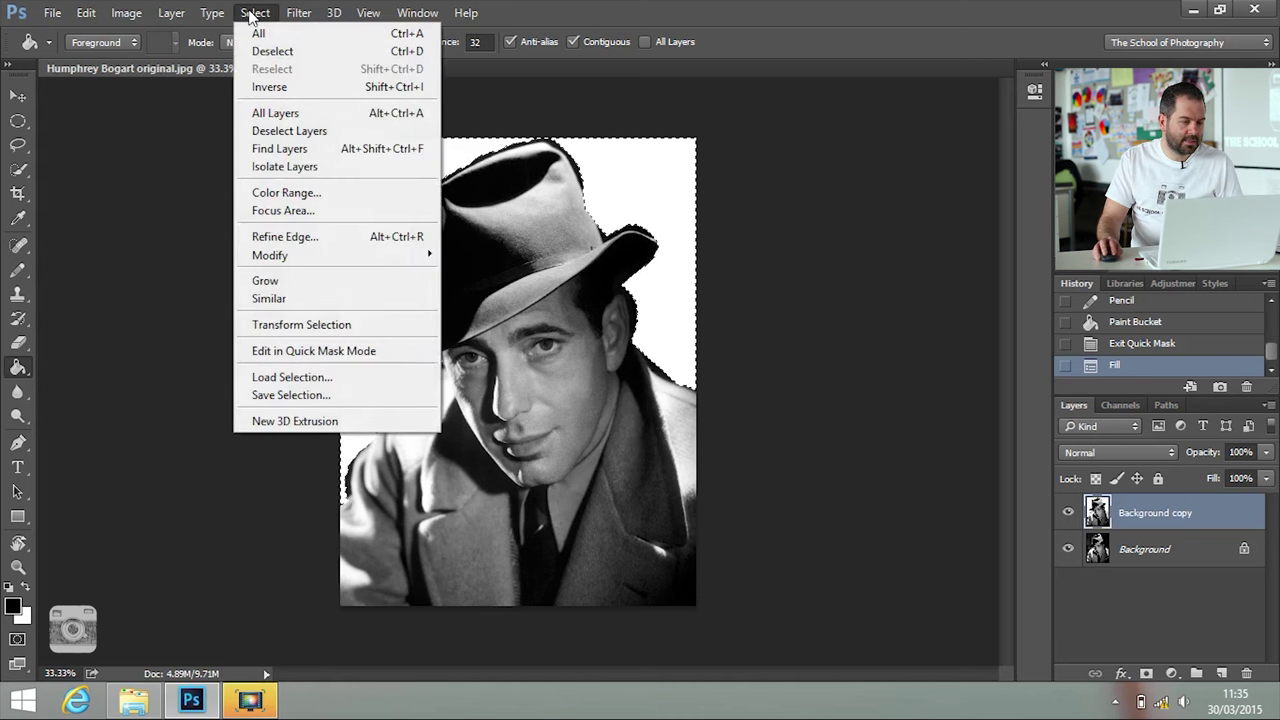
pyautogui.click(381, 55)
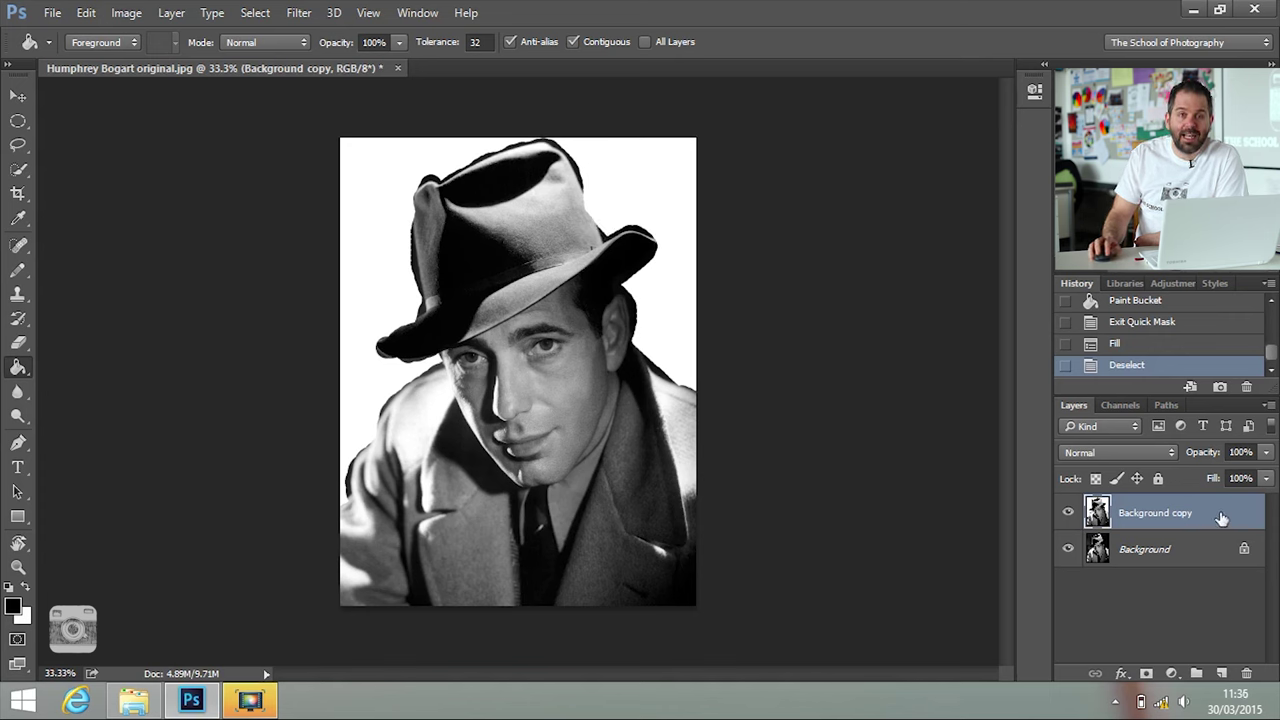
# Step: Set the Background copy layer's blending mode to Multiply and hide the original Background layer
pyautogui.click(1172, 452)
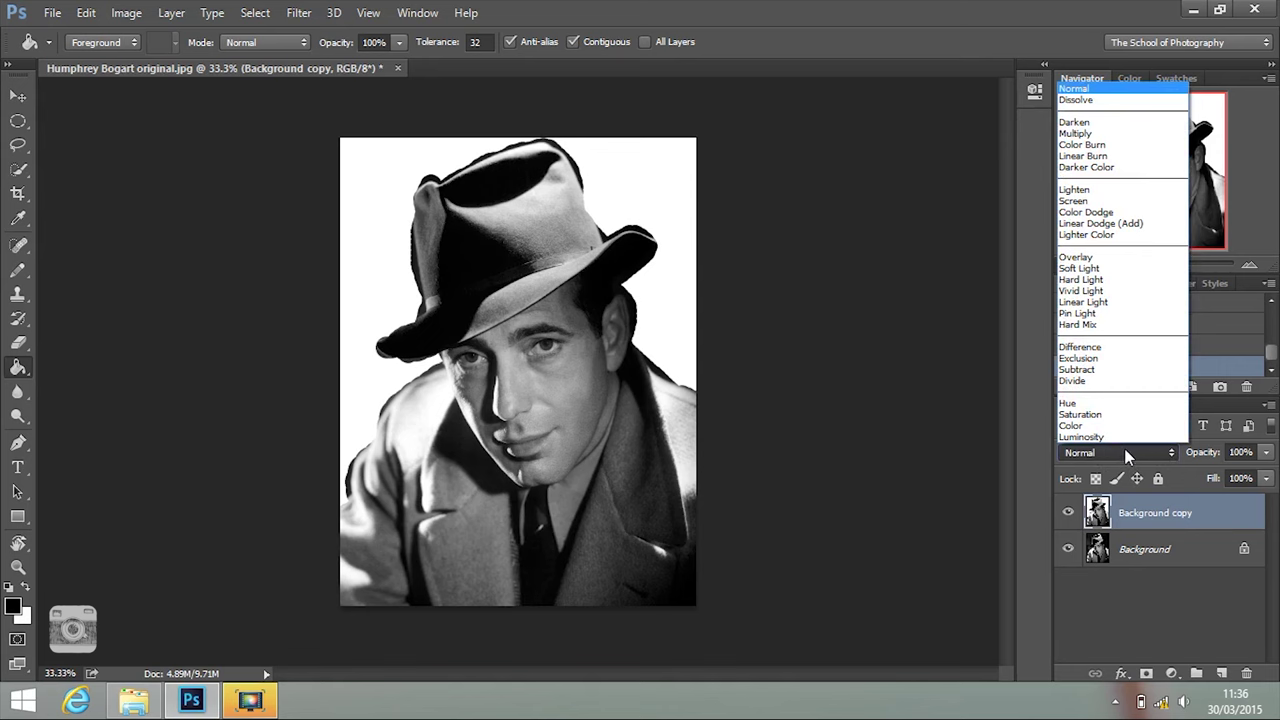
pyautogui.click(1080, 134)
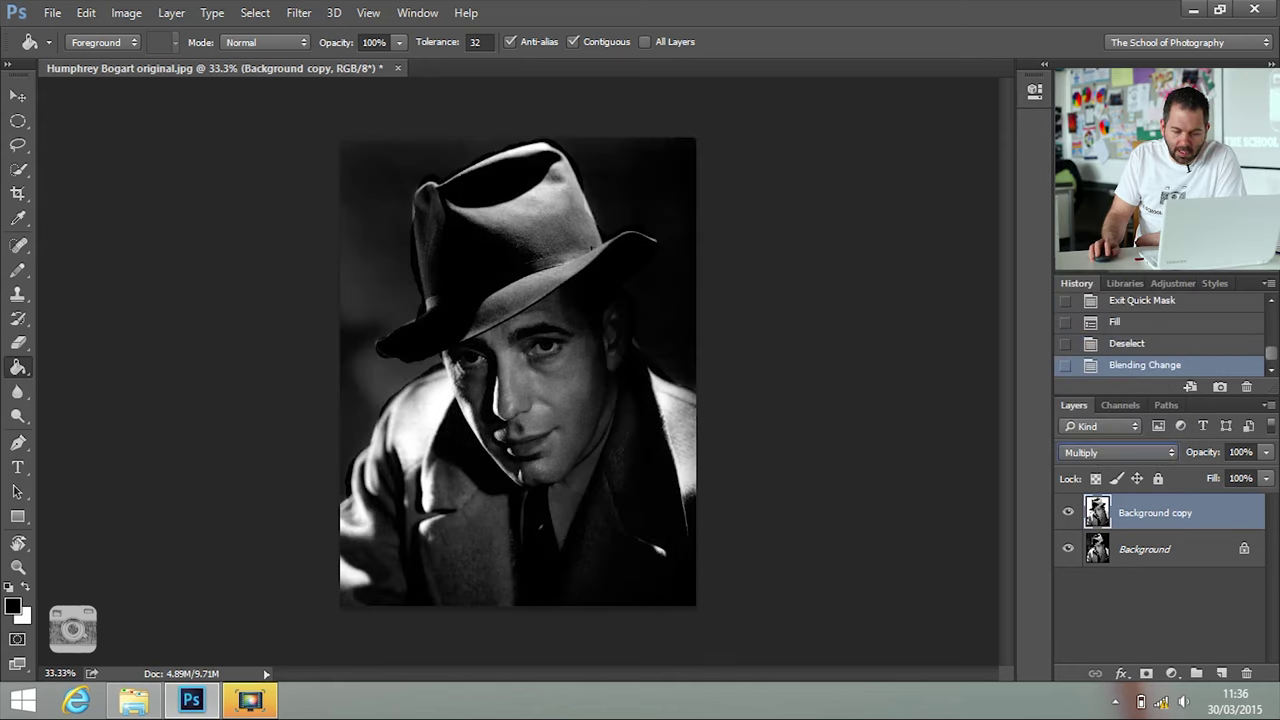
pyautogui.click(1070, 552)
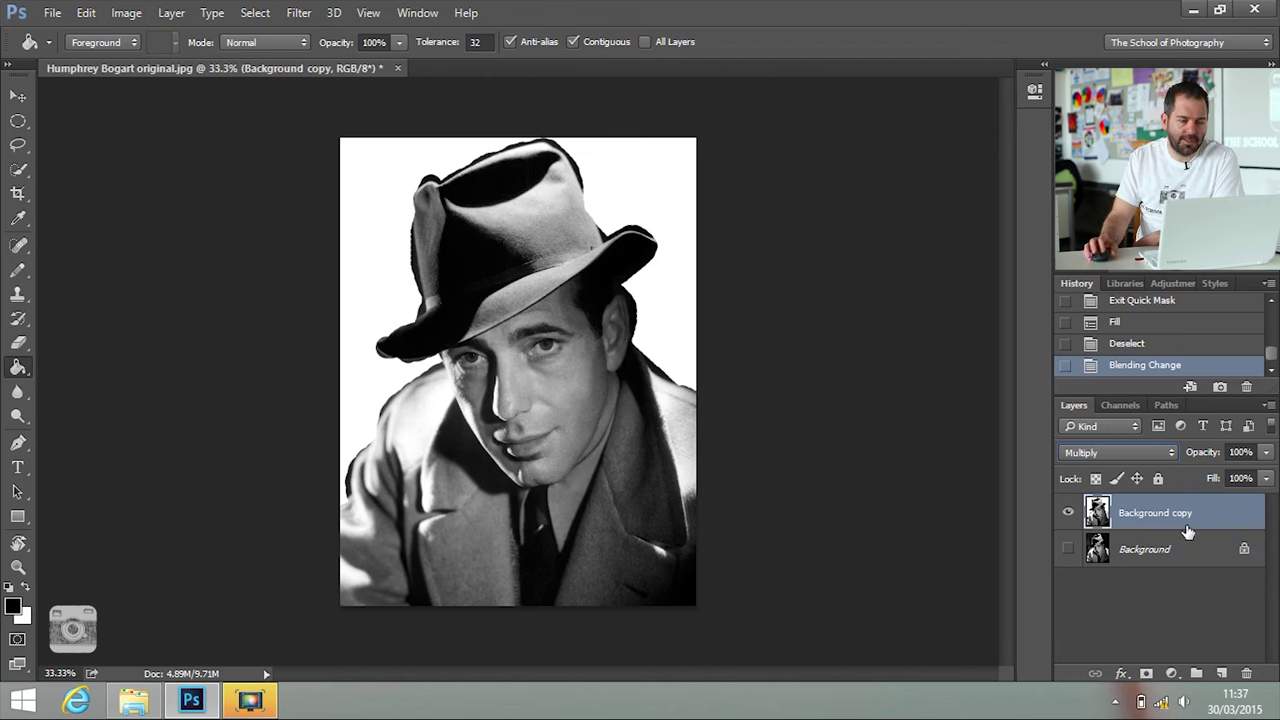
# Step: Increase the contrast of Background copy with an S-shaped RGB curve, lower point at input 84, output 79, and the upper point raised
pyautogui.click(133, 14)
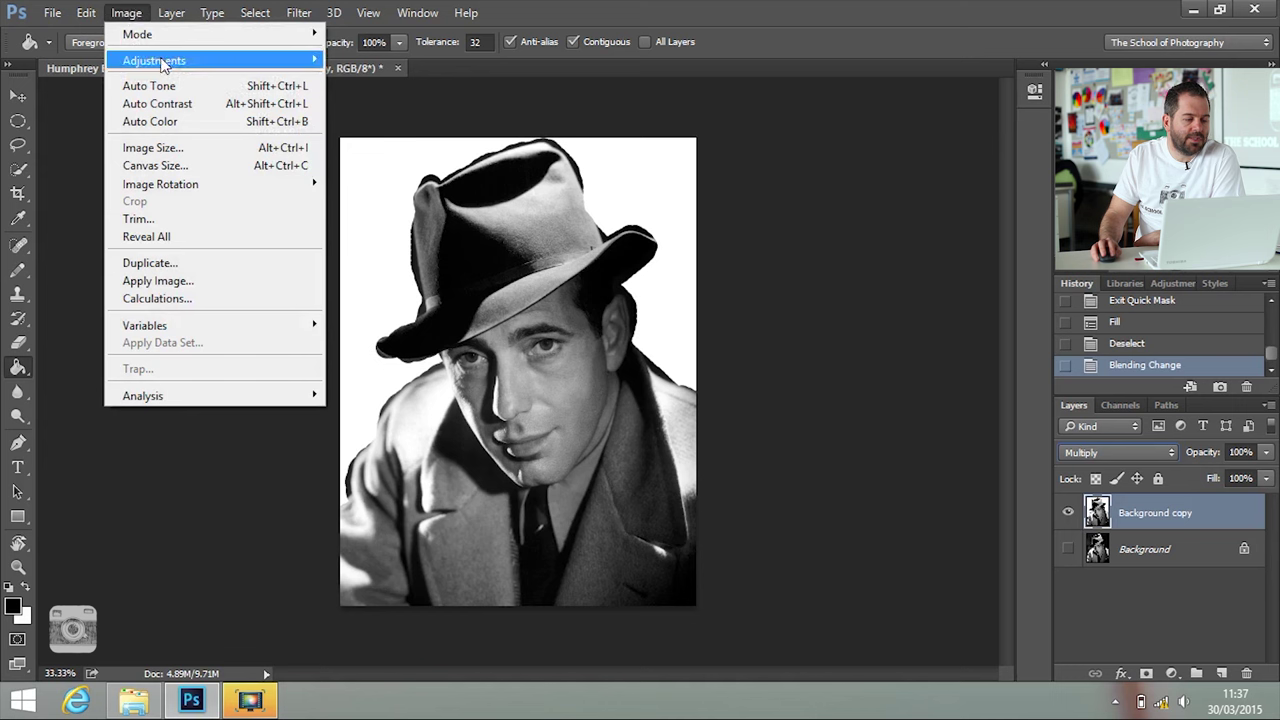
pyautogui.moveTo(162, 60)
pyautogui.click(396, 95)
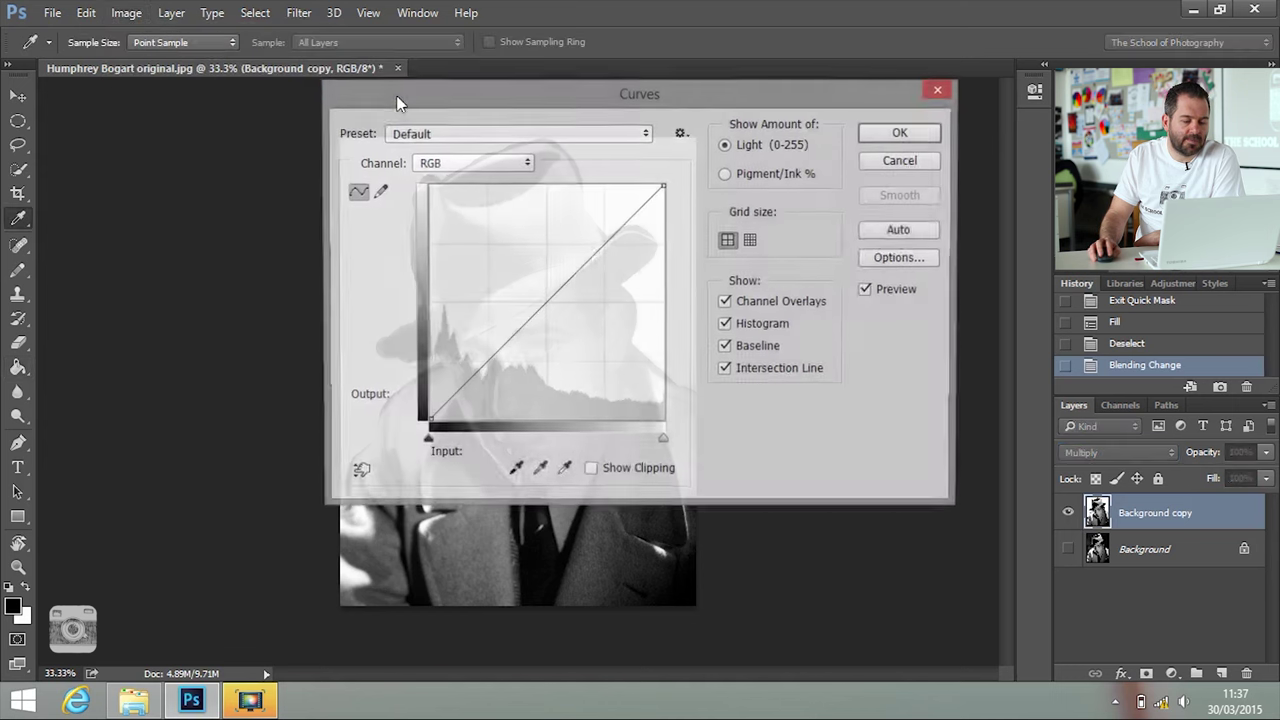
pyautogui.moveTo(727, 105); pyautogui.dragTo(1054, 64)
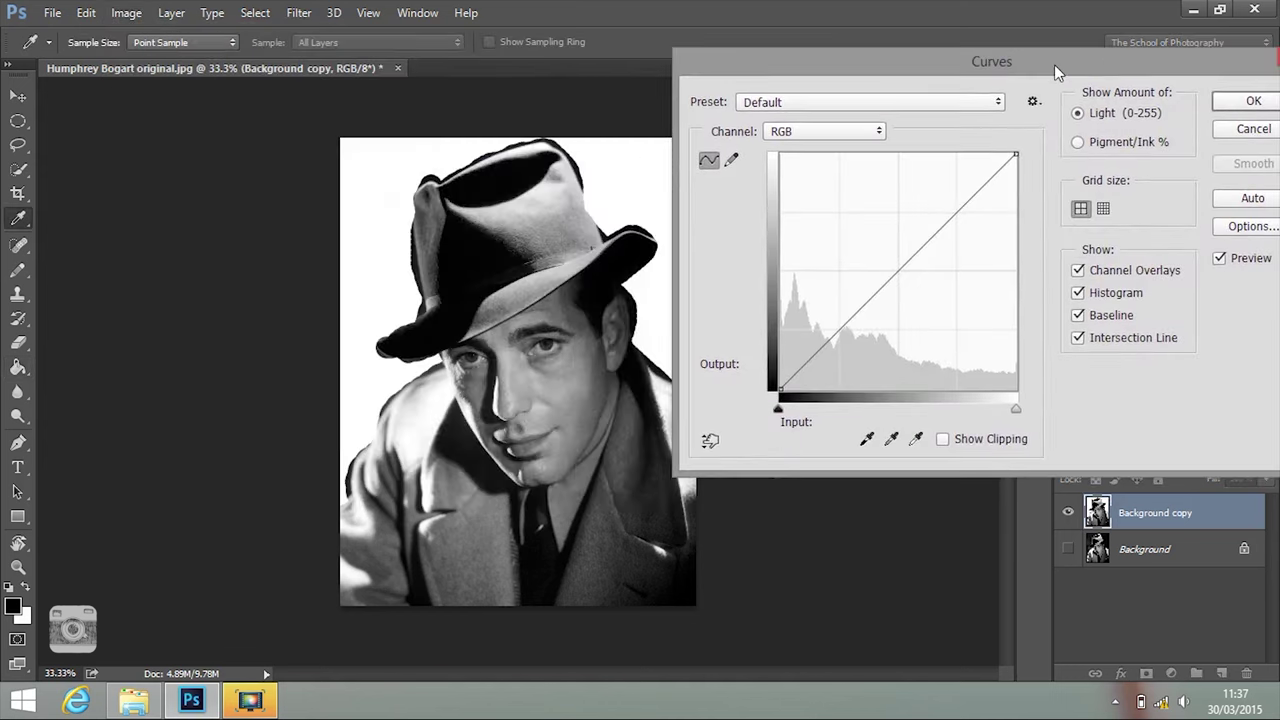
pyautogui.moveTo(949, 208)
pyautogui.mouseDown()
pyautogui.moveTo(943, 218)
pyautogui.moveTo(928, 206)
pyautogui.mouseUp()
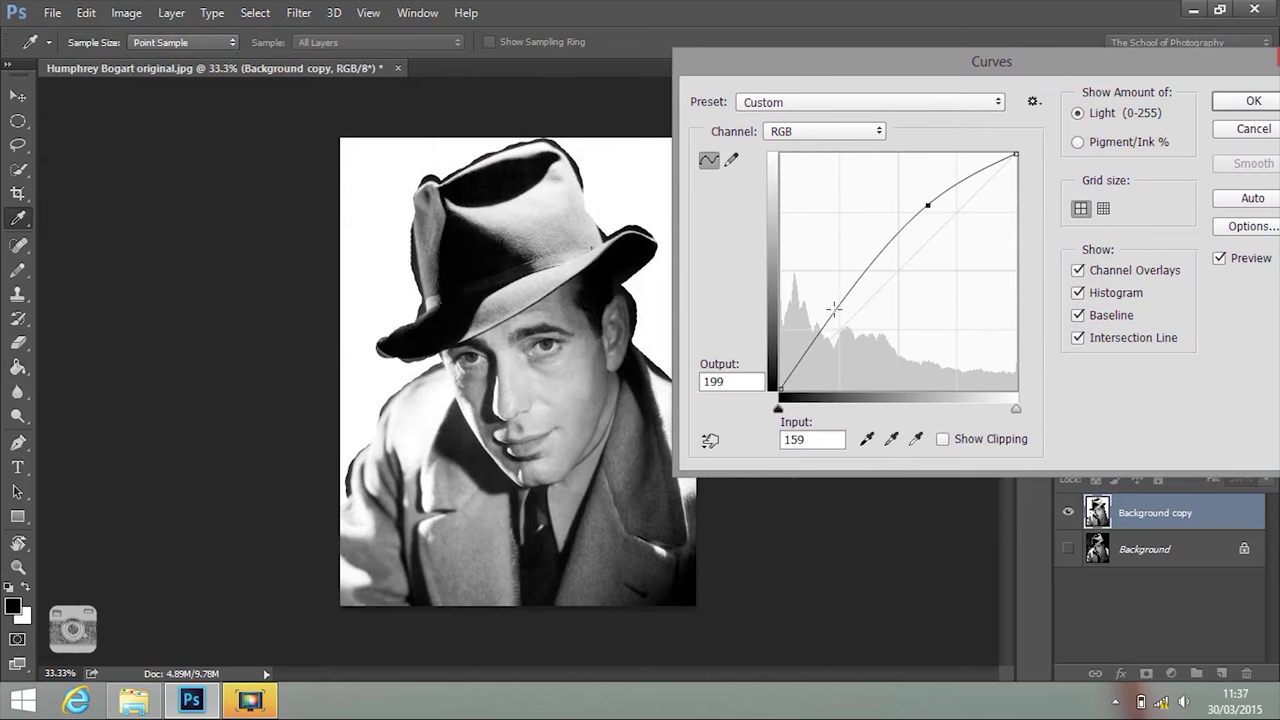
pyautogui.moveTo(837, 307); pyautogui.dragTo(857, 323)
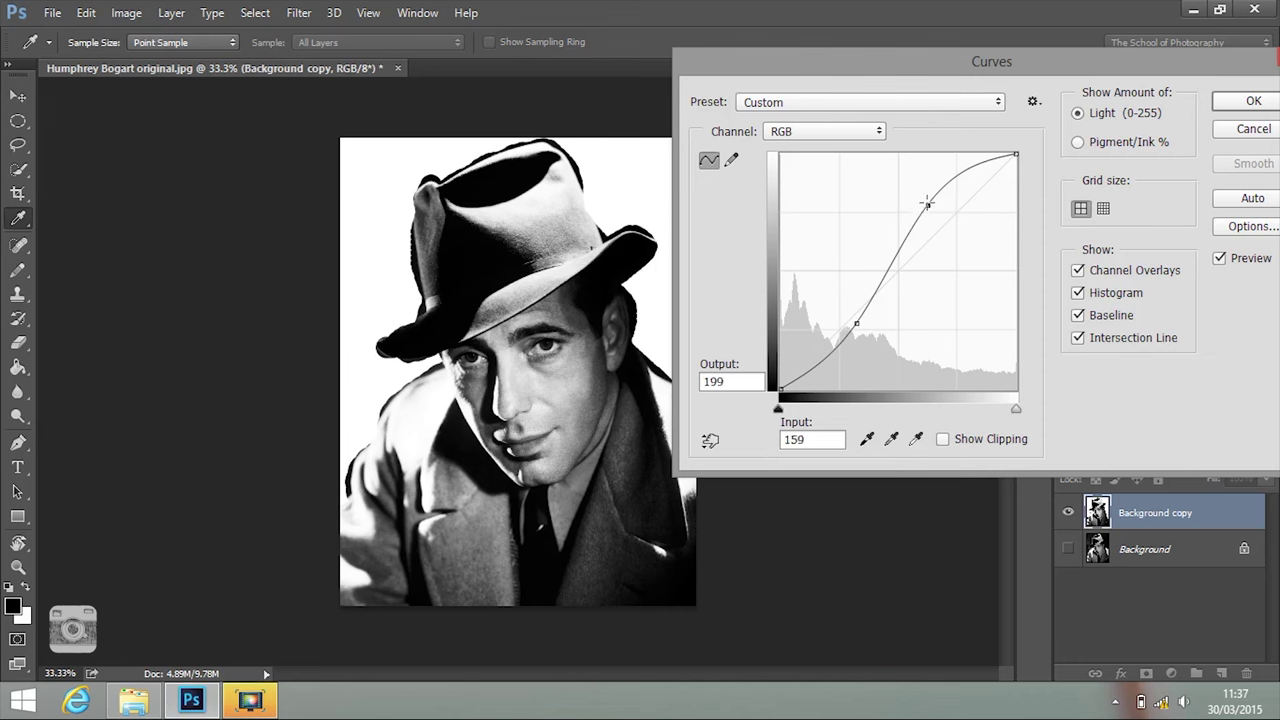
pyautogui.moveTo(928, 204)
pyautogui.mouseDown()
pyautogui.moveTo(906, 188)
pyautogui.moveTo(922, 195)
pyautogui.mouseUp()
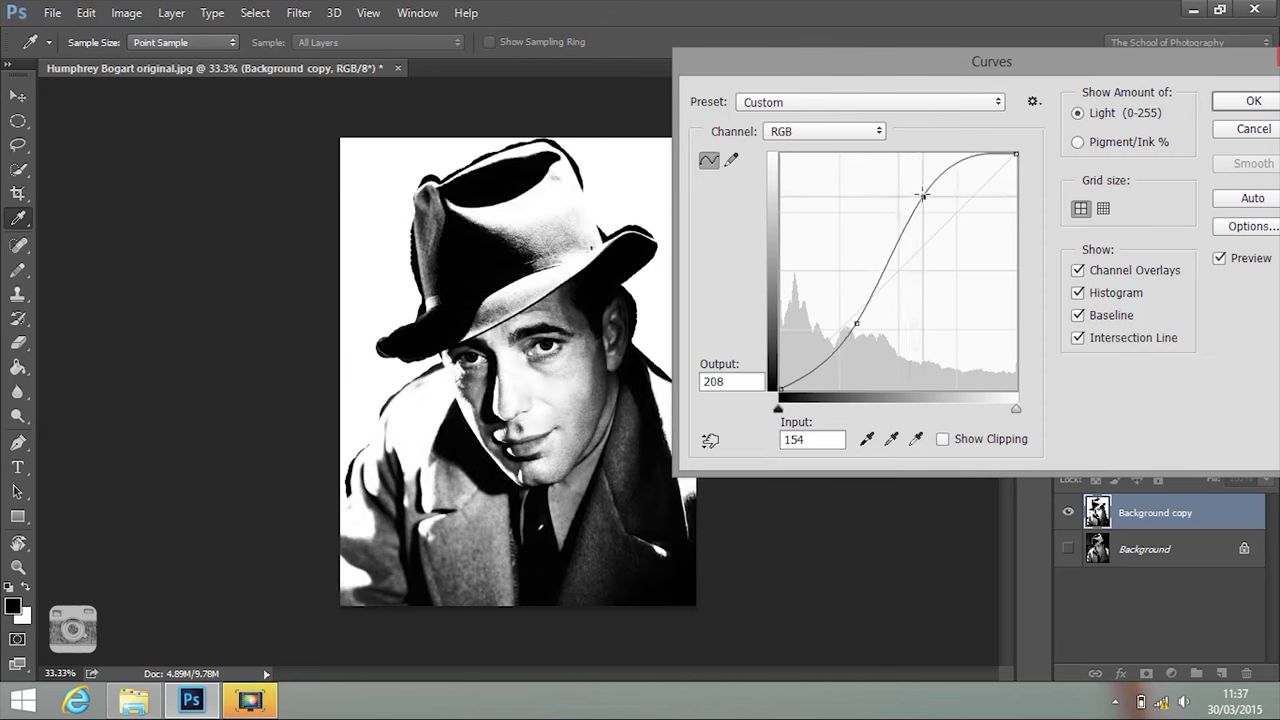
pyautogui.moveTo(856, 321); pyautogui.dragTo(858, 316)
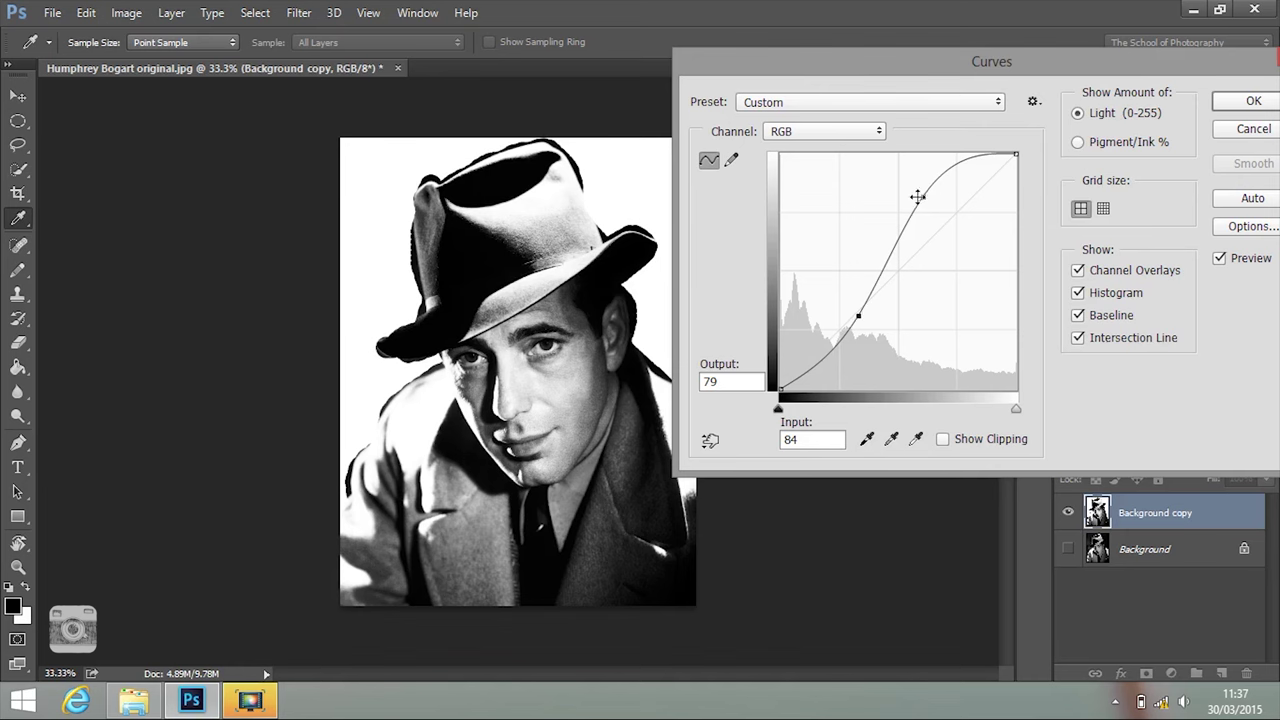
pyautogui.moveTo(917, 197); pyautogui.dragTo(918, 192)
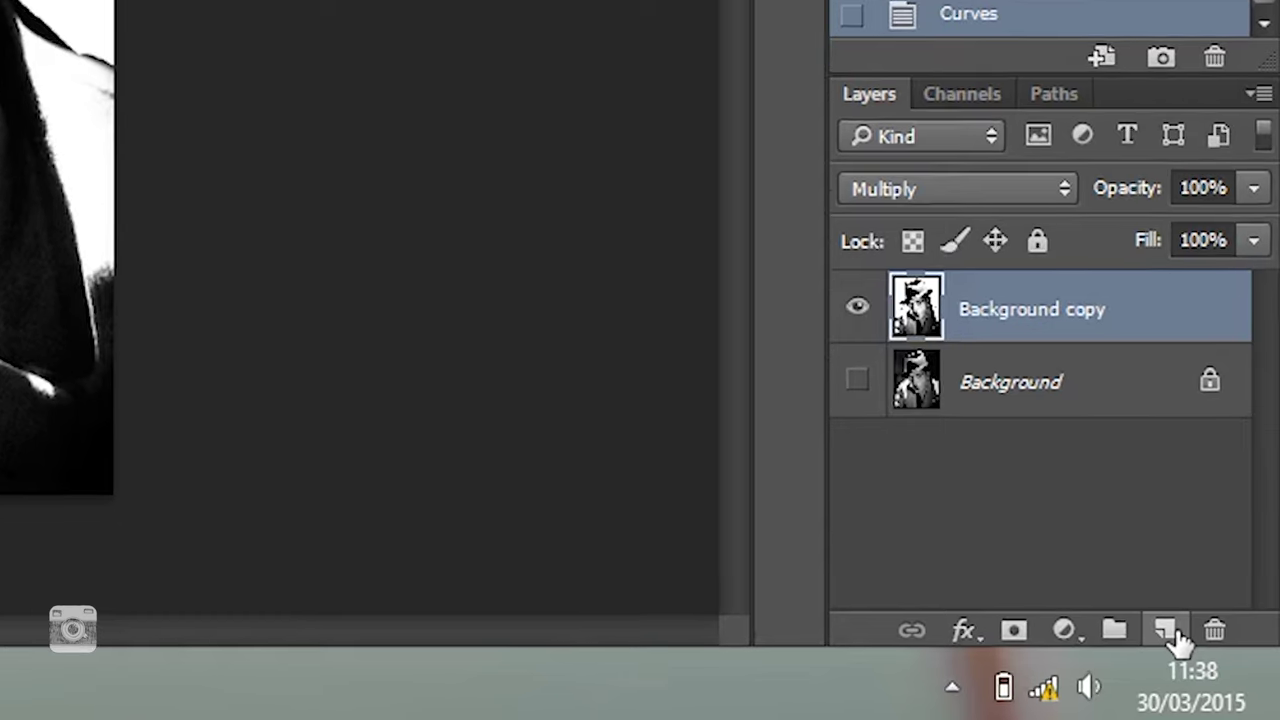
# Step: Create a new empty layer and place it between Background copy and Background
pyautogui.click(1166, 630)
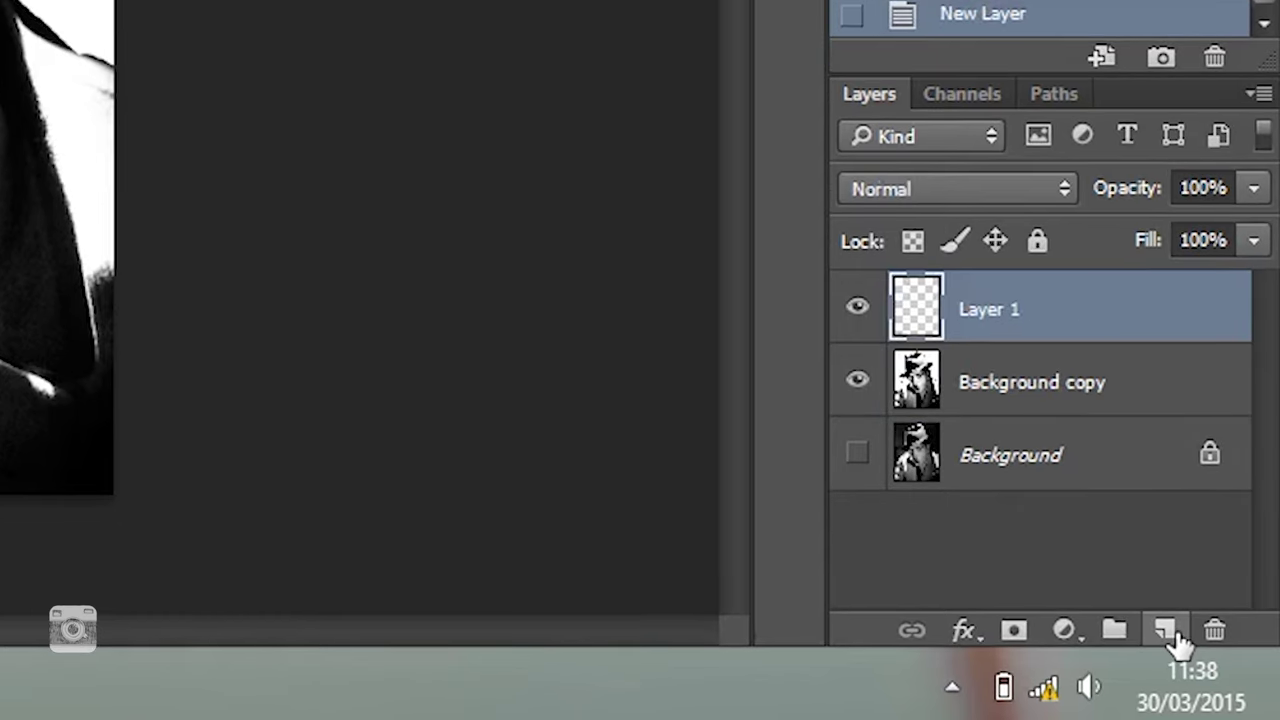
pyautogui.moveTo(1003, 314); pyautogui.dragTo(1003, 408)
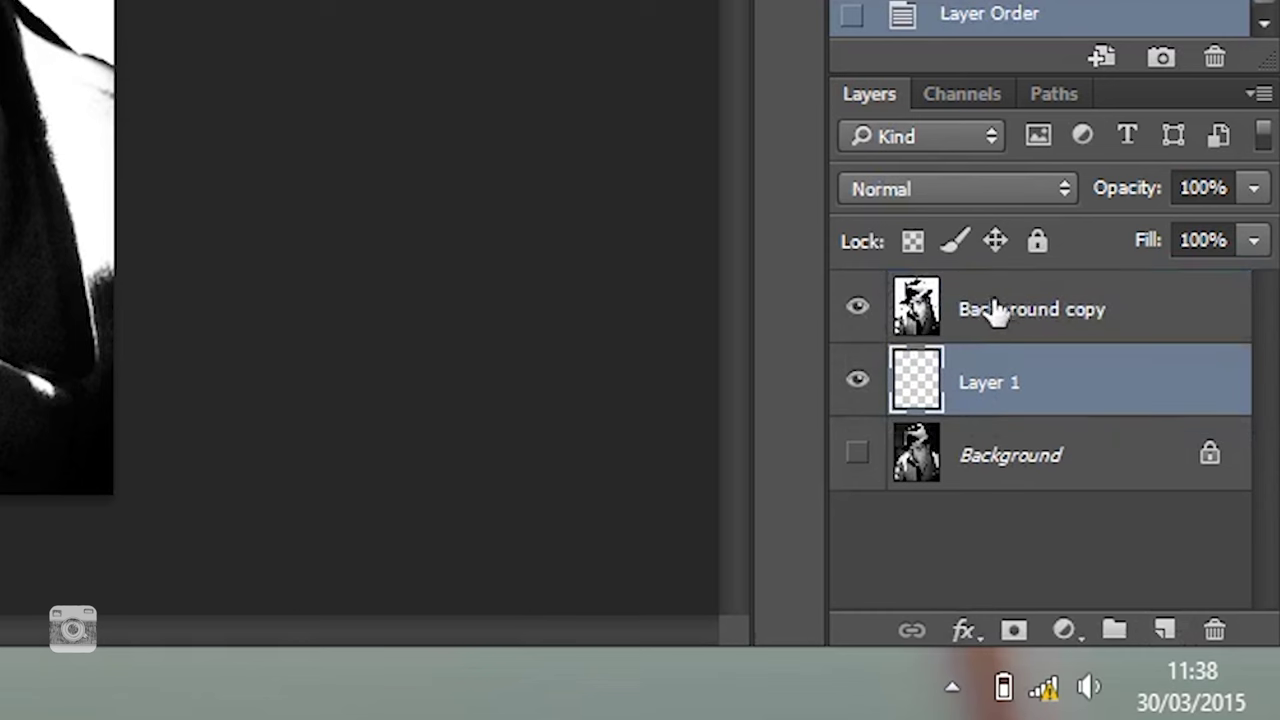
# Step: Rename the empty Layer 1 as Background colour
pyautogui.doubleClick(1006, 386)
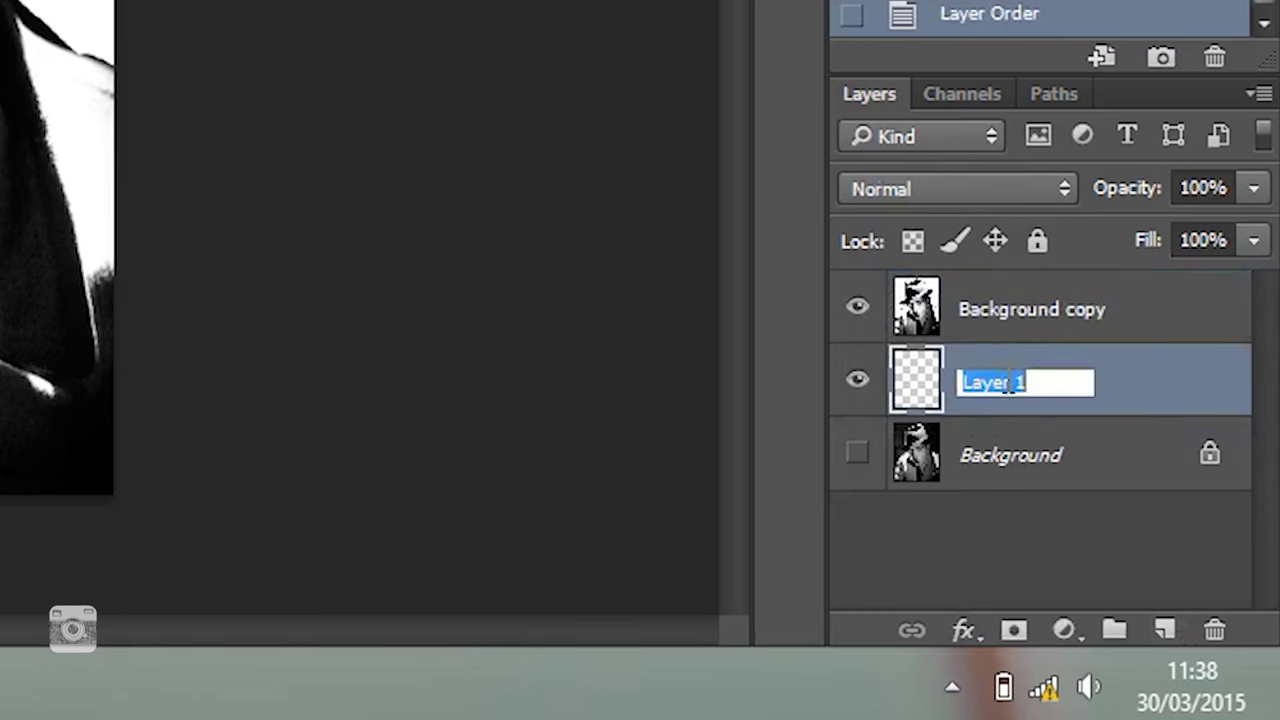
pyautogui.write('Background colo')
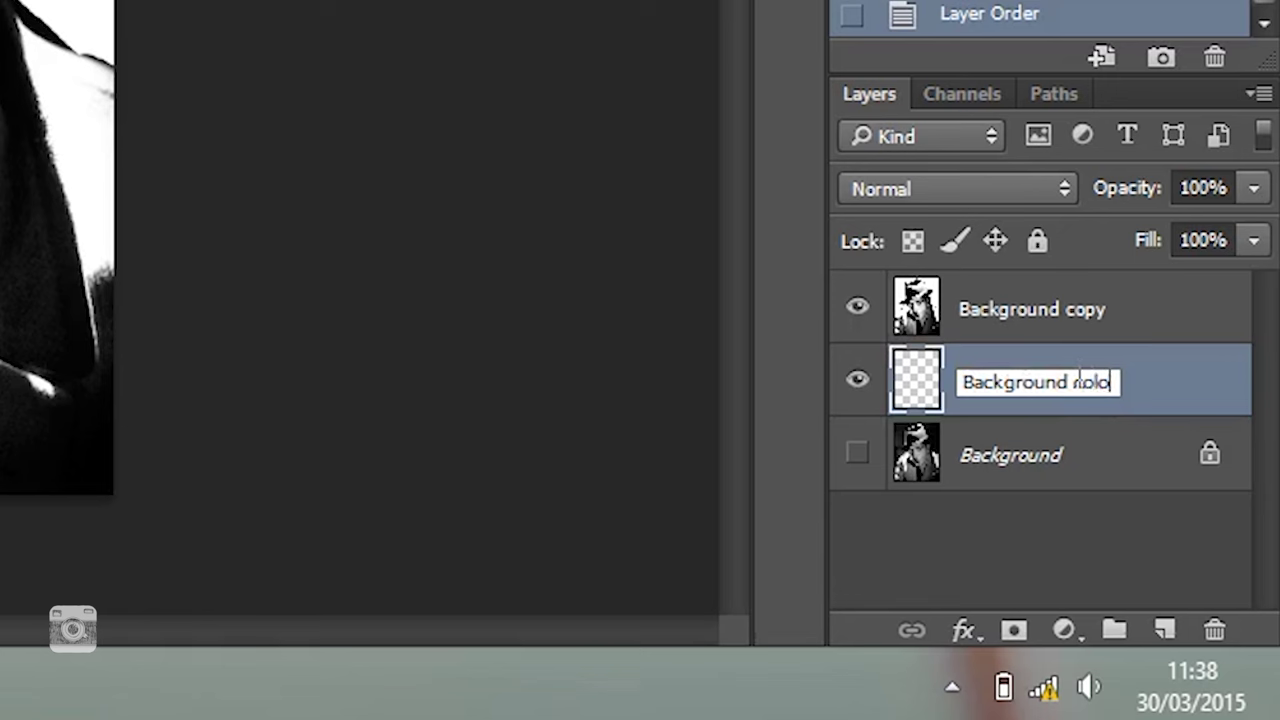
pyautogui.write('ur')
pyautogui.click(1207, 387)
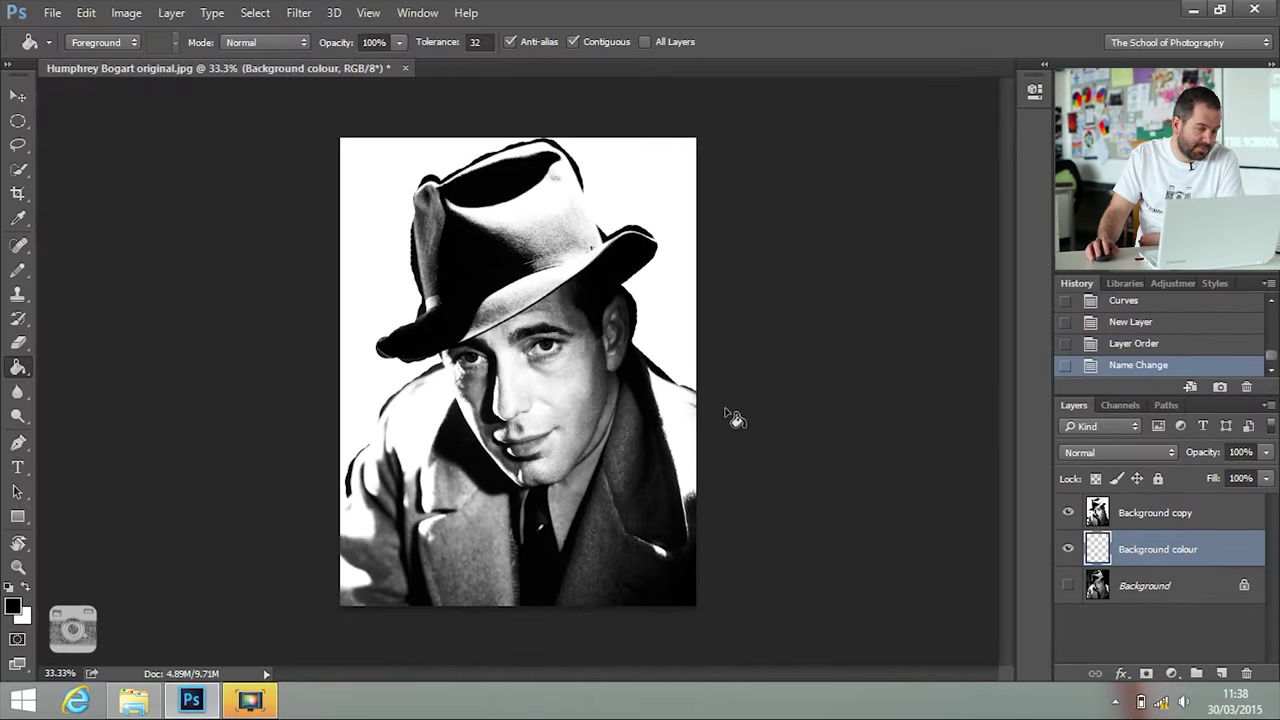
# Step: Fill the Background colour layer with bright green 00fa0c at 100% opacity in Normal mode
pyautogui.click(86, 14)
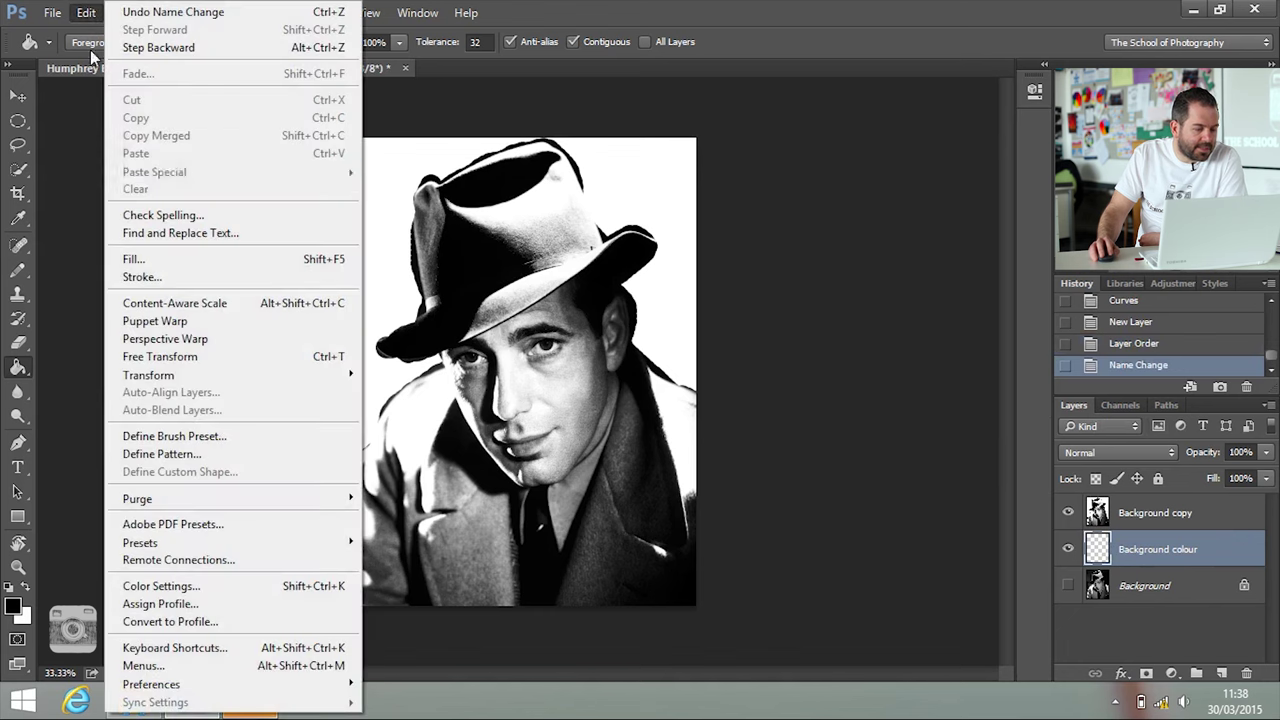
pyautogui.click(182, 258)
pyautogui.moveTo(695, 156); pyautogui.dragTo(986, 149)
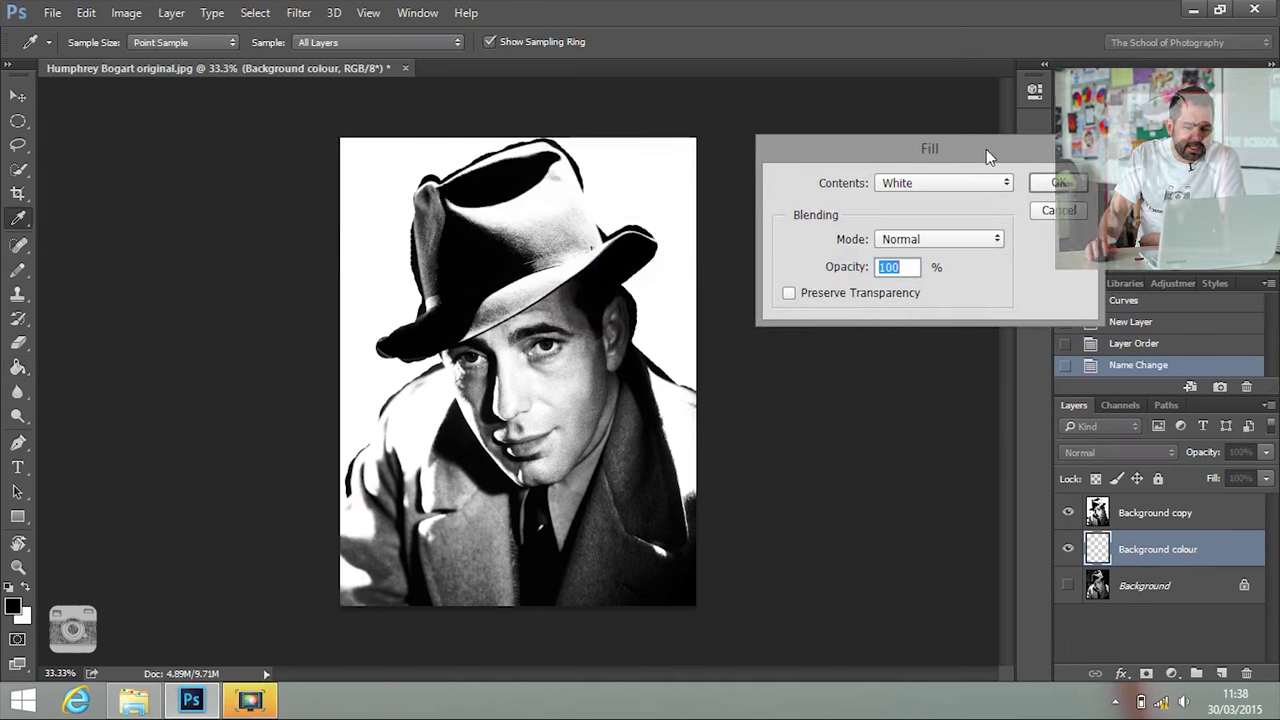
pyautogui.click(989, 179)
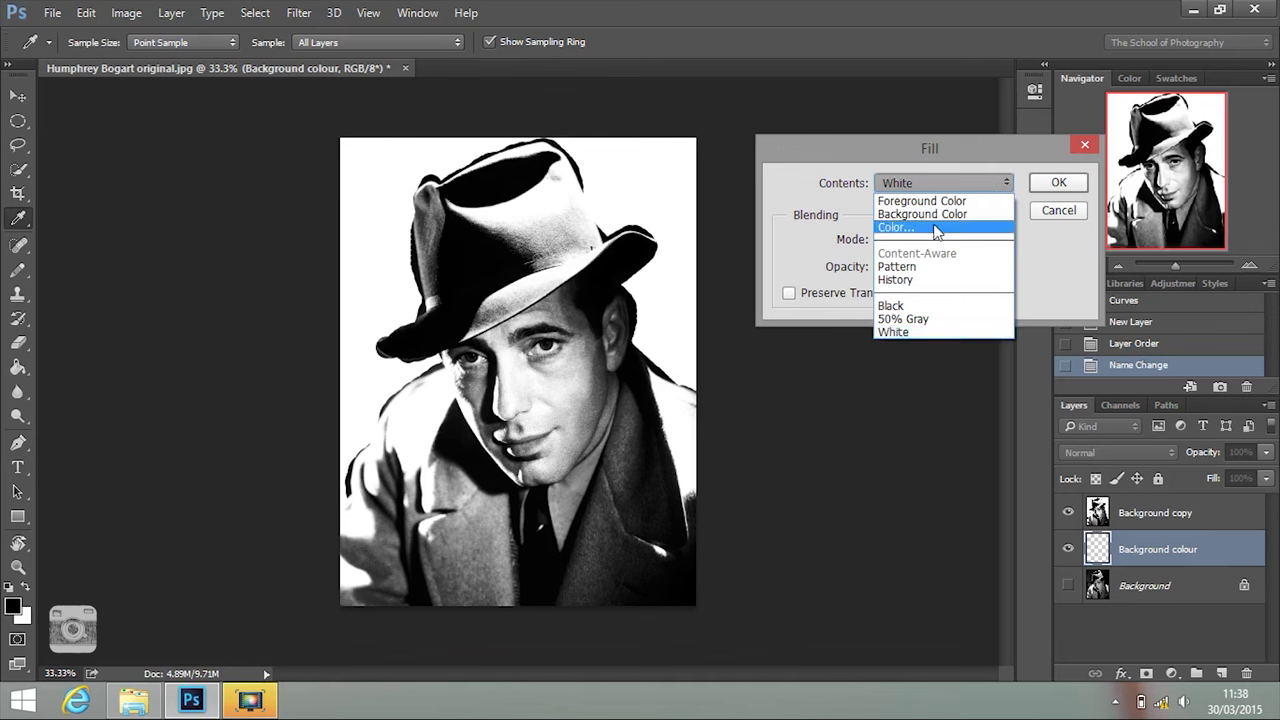
pyautogui.click(929, 232)
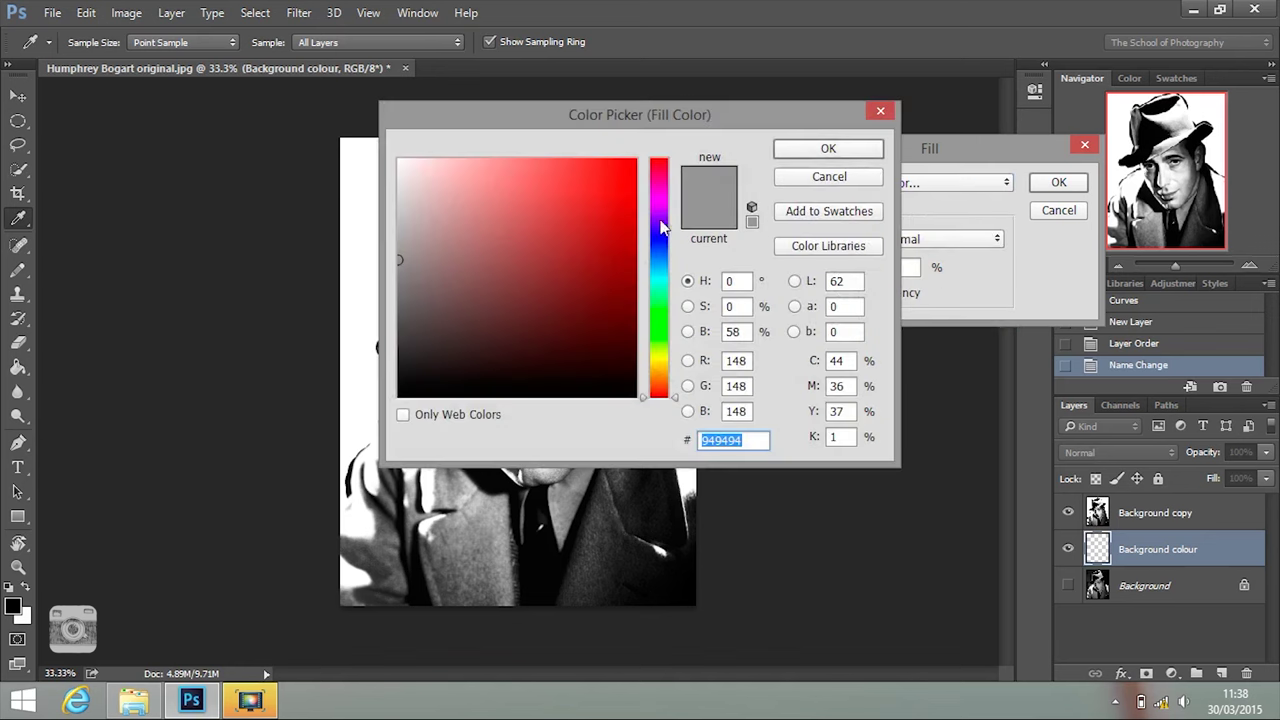
pyautogui.moveTo(660, 320); pyautogui.dragTo(673, 316)
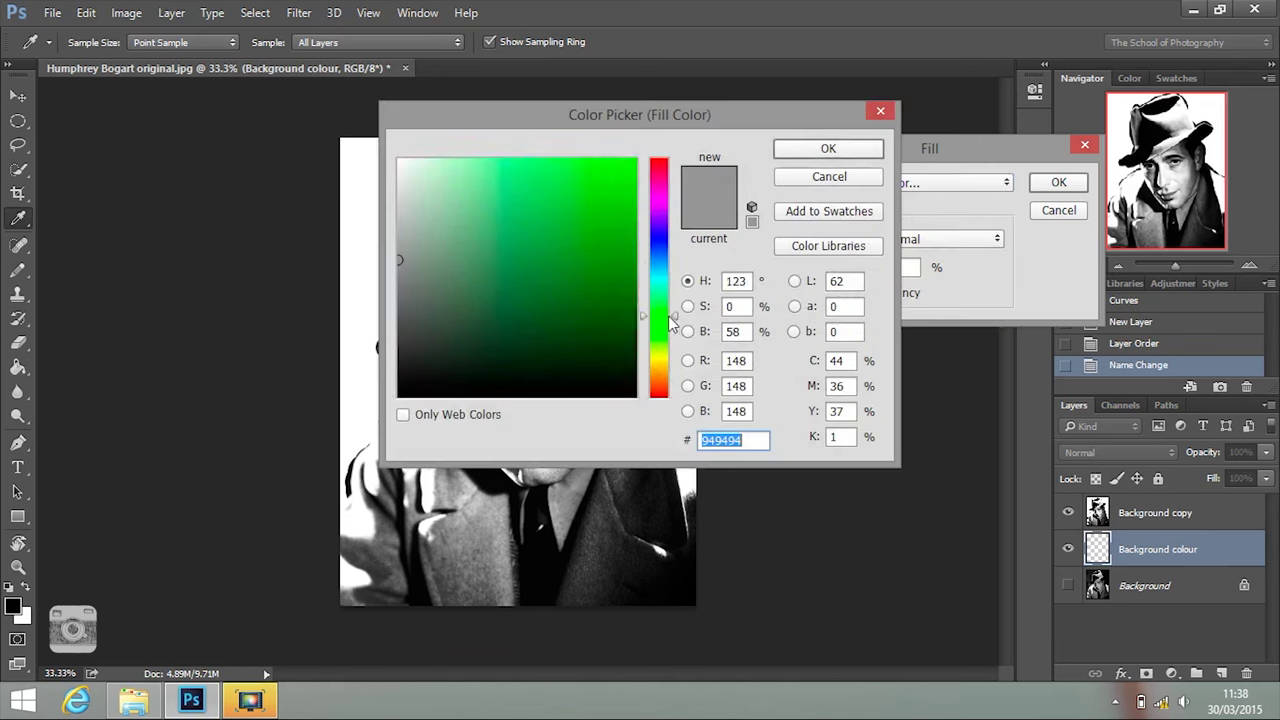
pyautogui.write('00ff0c')
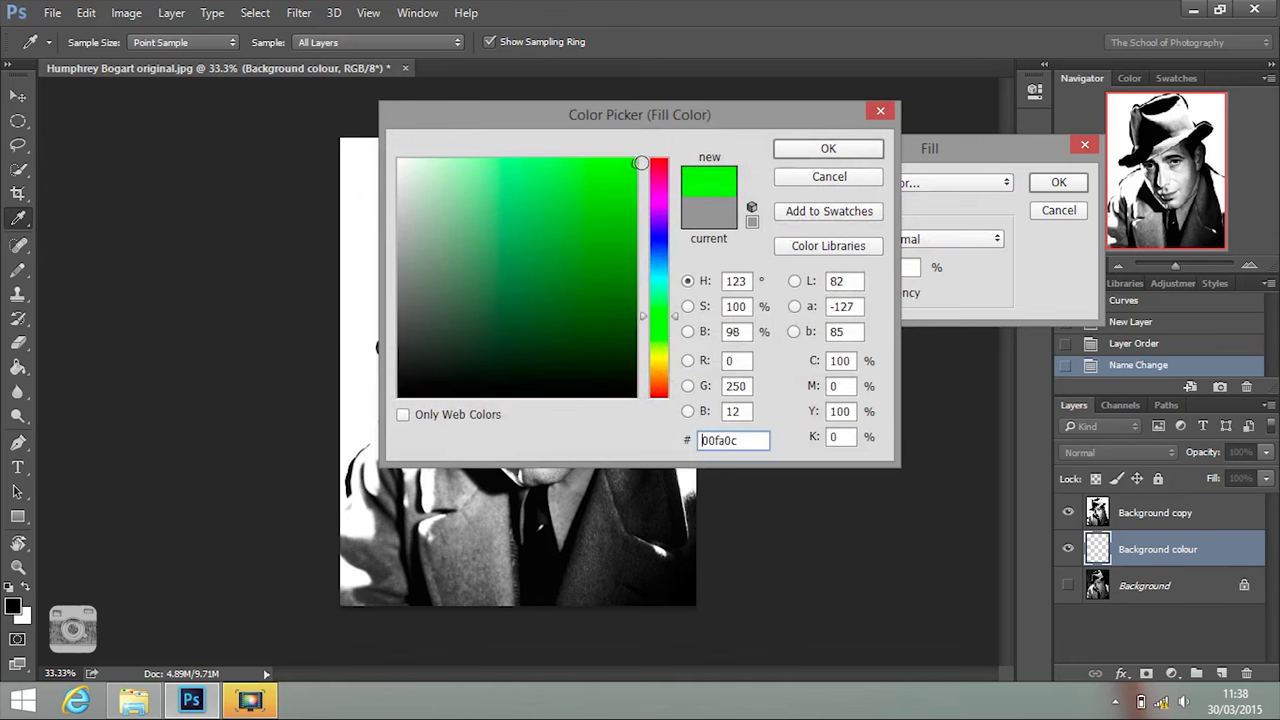
pyautogui.click(815, 147)
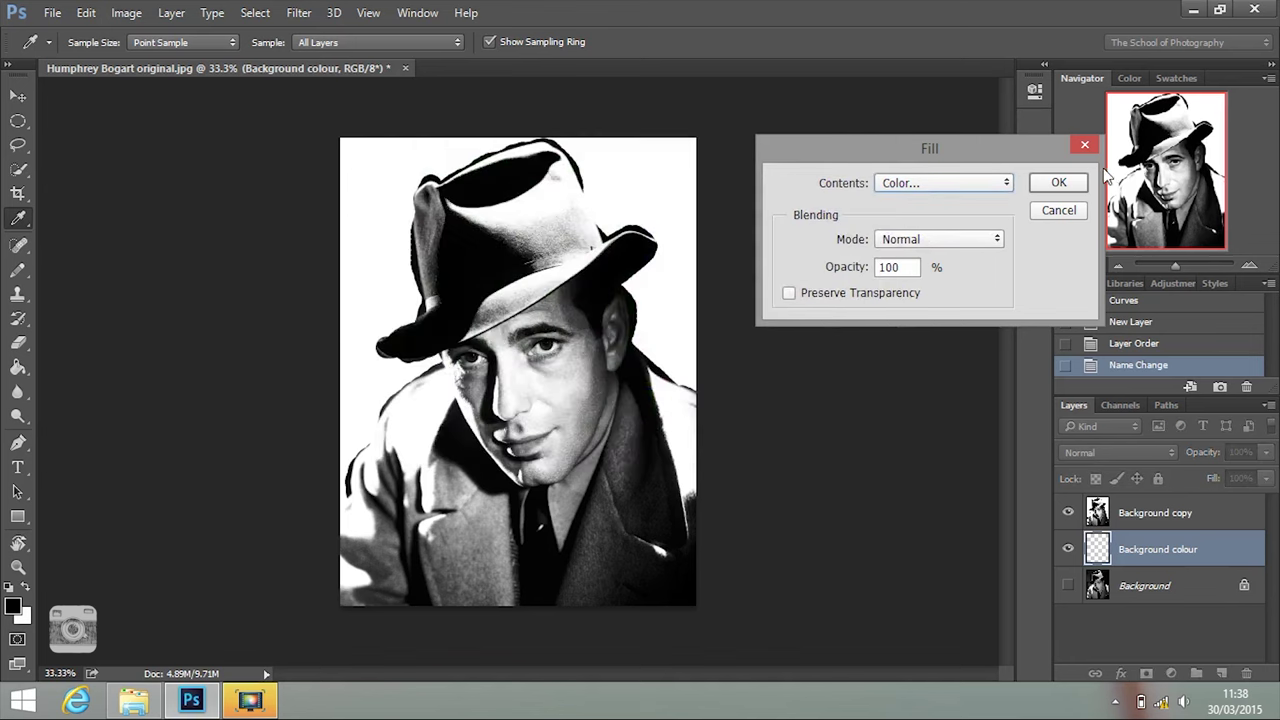
pyautogui.click(1058, 182)
pyautogui.press('g')
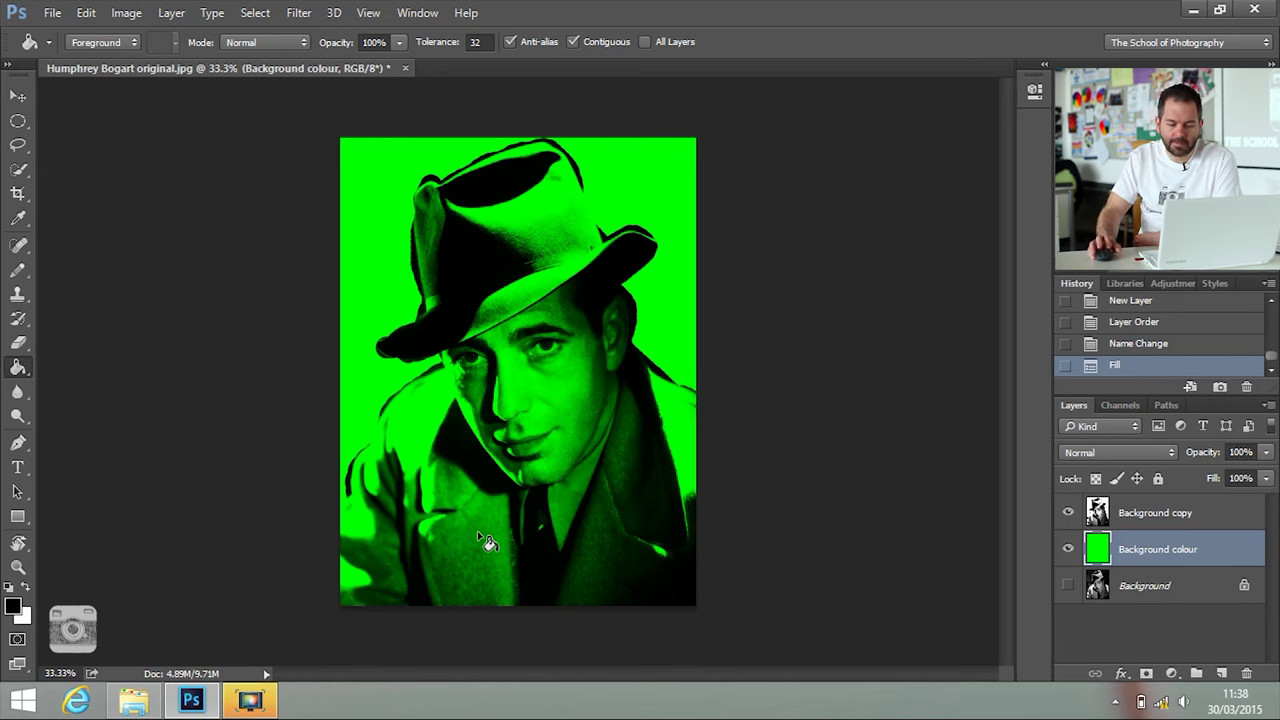
# Step: Create a new empty layer directly above Background colour and name it Skin
pyautogui.click(1221, 673)
pyautogui.doubleClick(1149, 563)
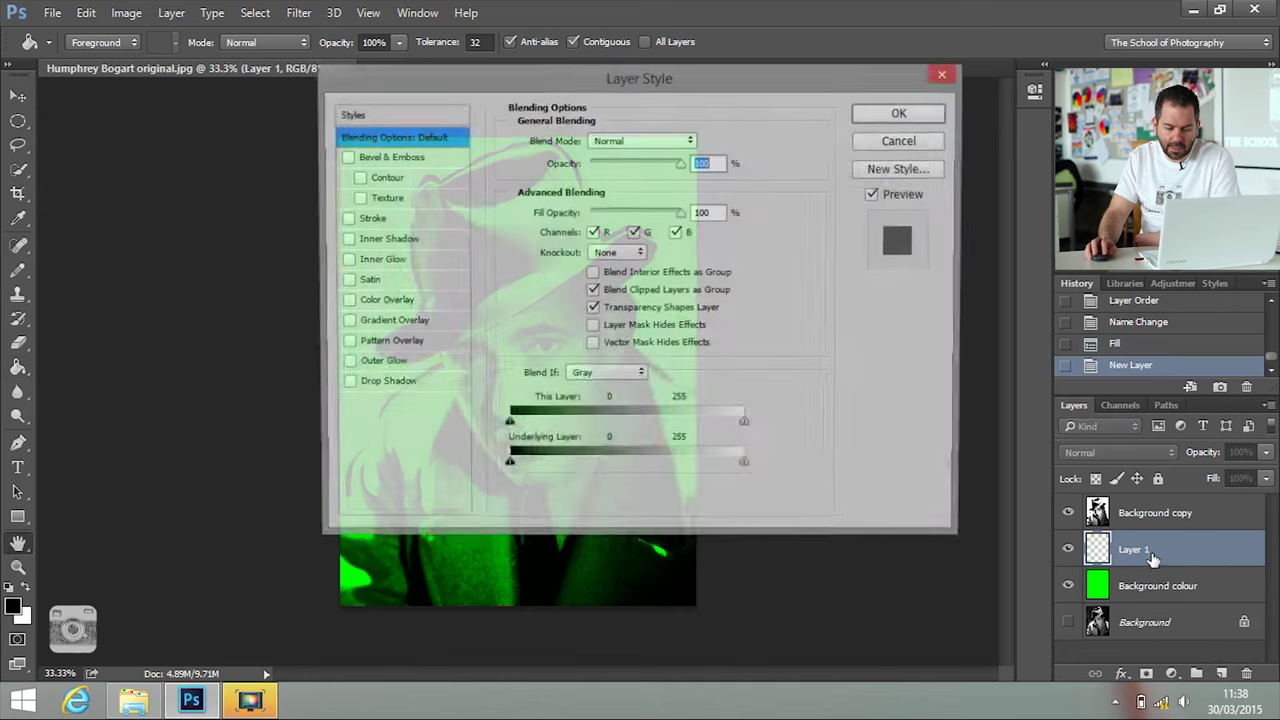
pyautogui.click(900, 138)
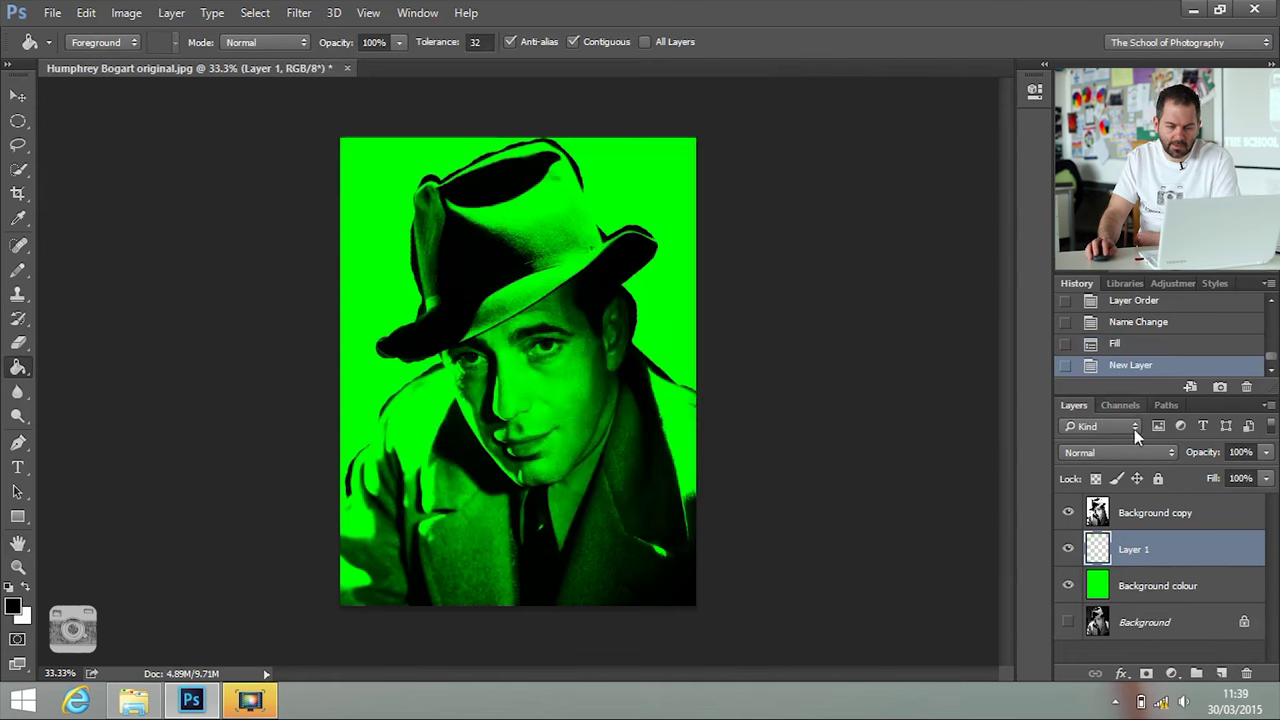
pyautogui.doubleClick(1133, 553)
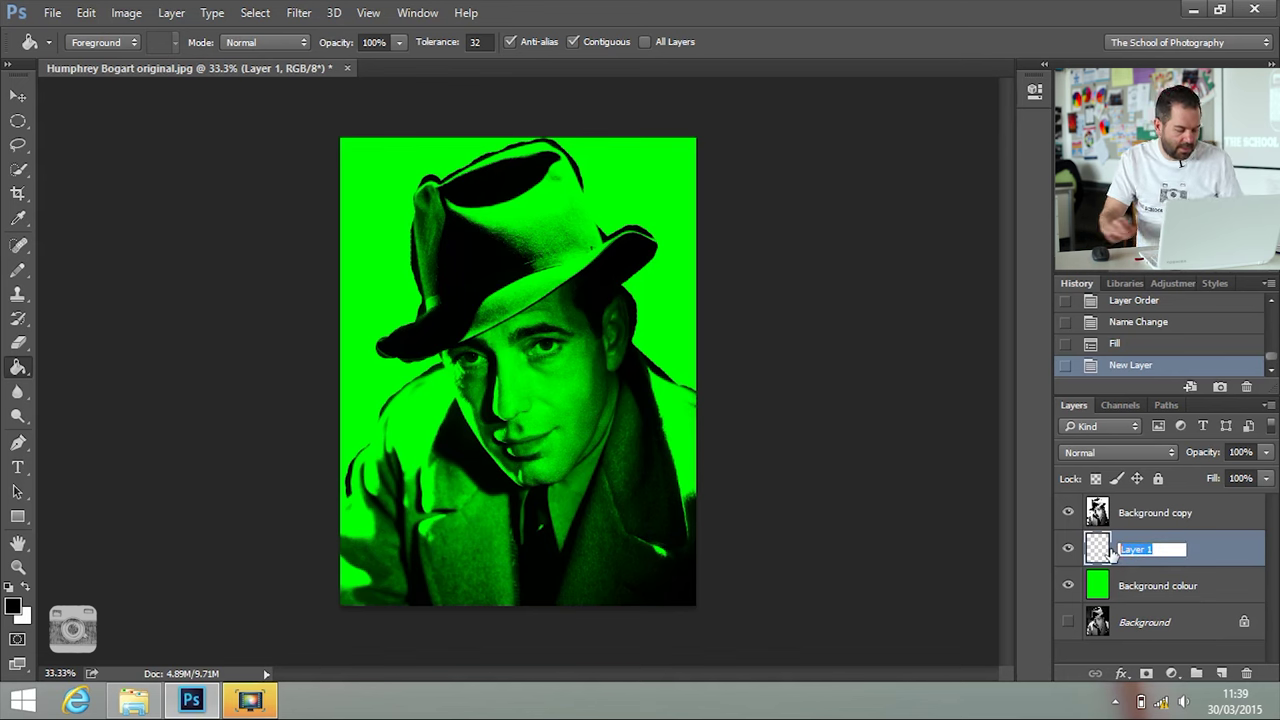
pyautogui.write('Skin')
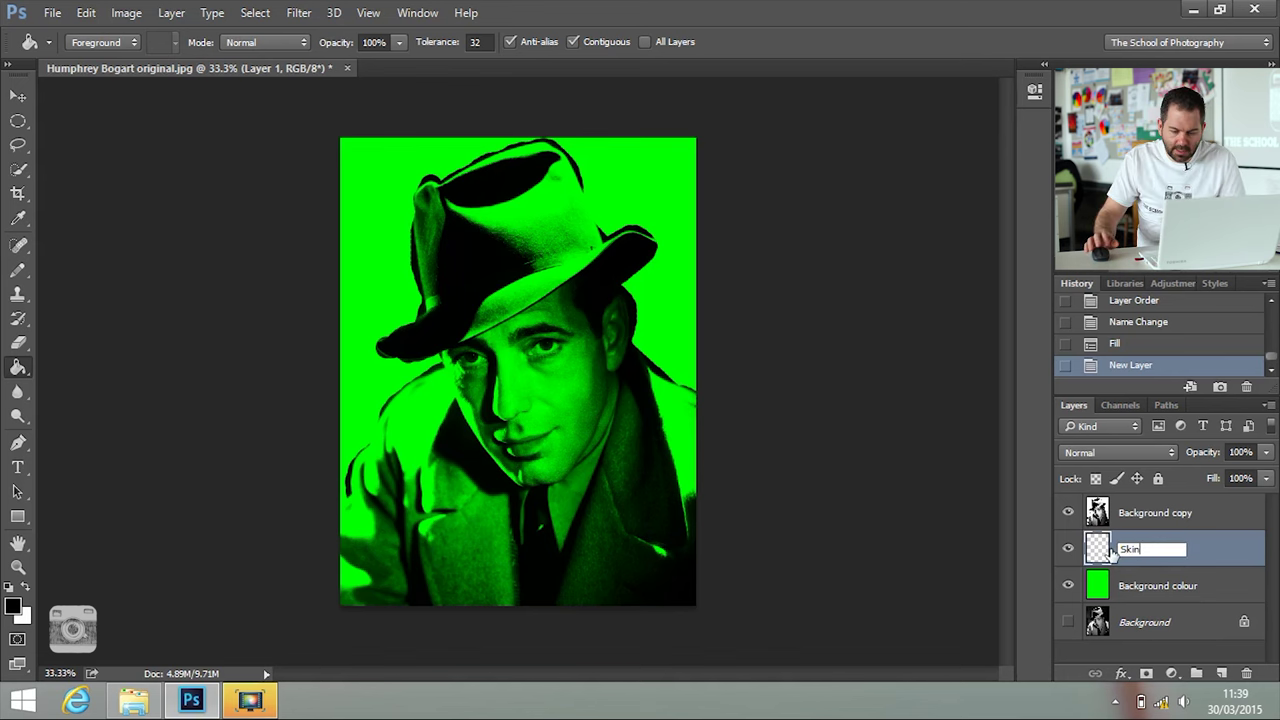
pyautogui.click(1198, 552)
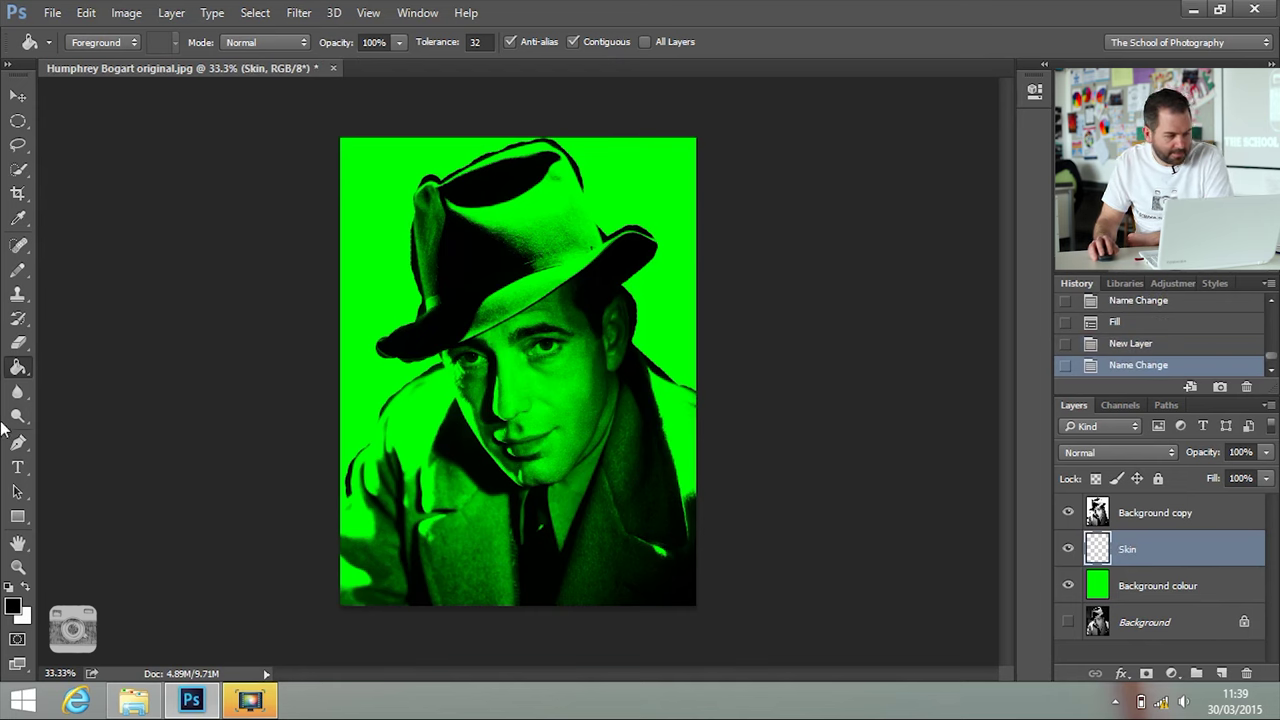
# Step: Choose the Brush tool and set the foreground colour to pale yellow fffa75
pyautogui.click(18, 270)
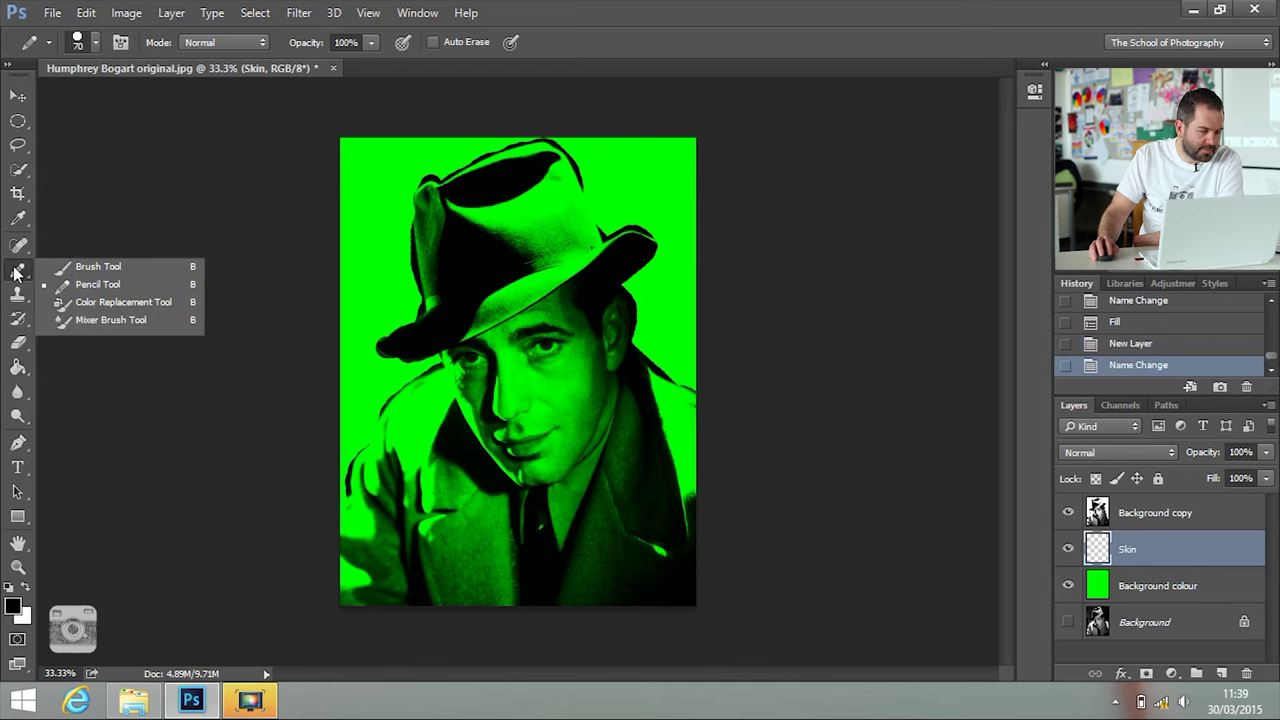
pyautogui.click(84, 272)
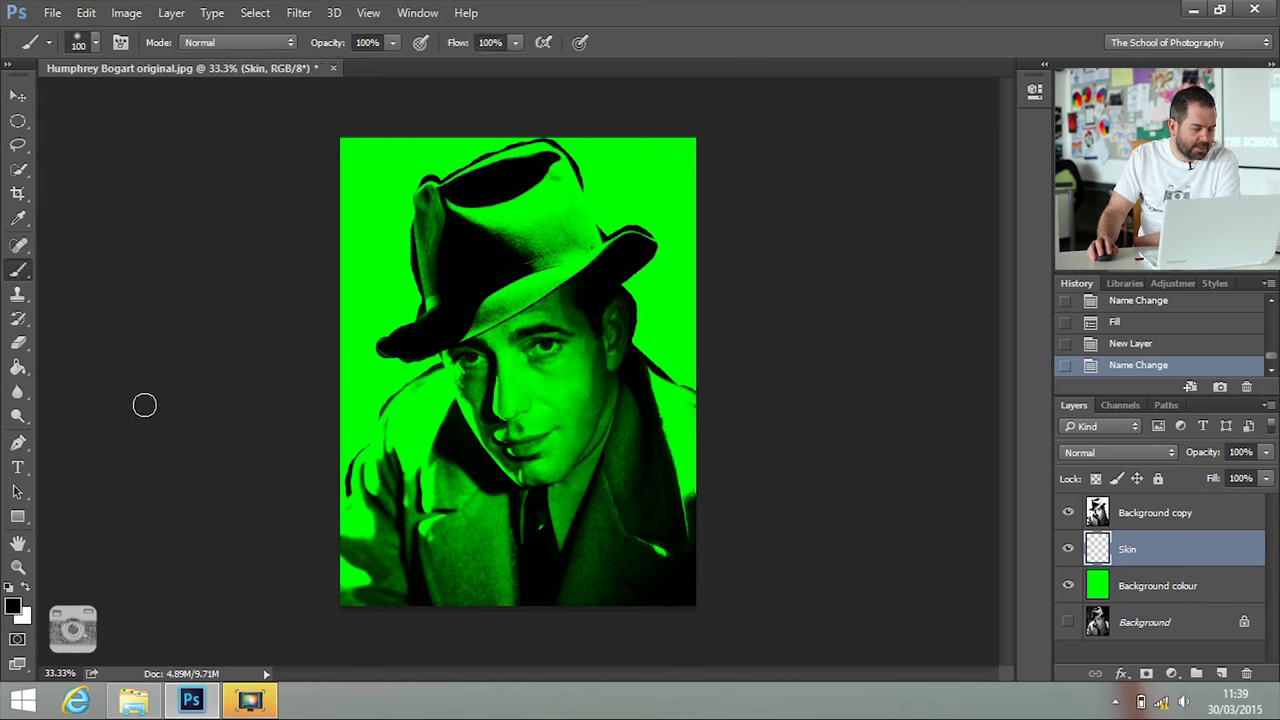
pyautogui.click(13, 608)
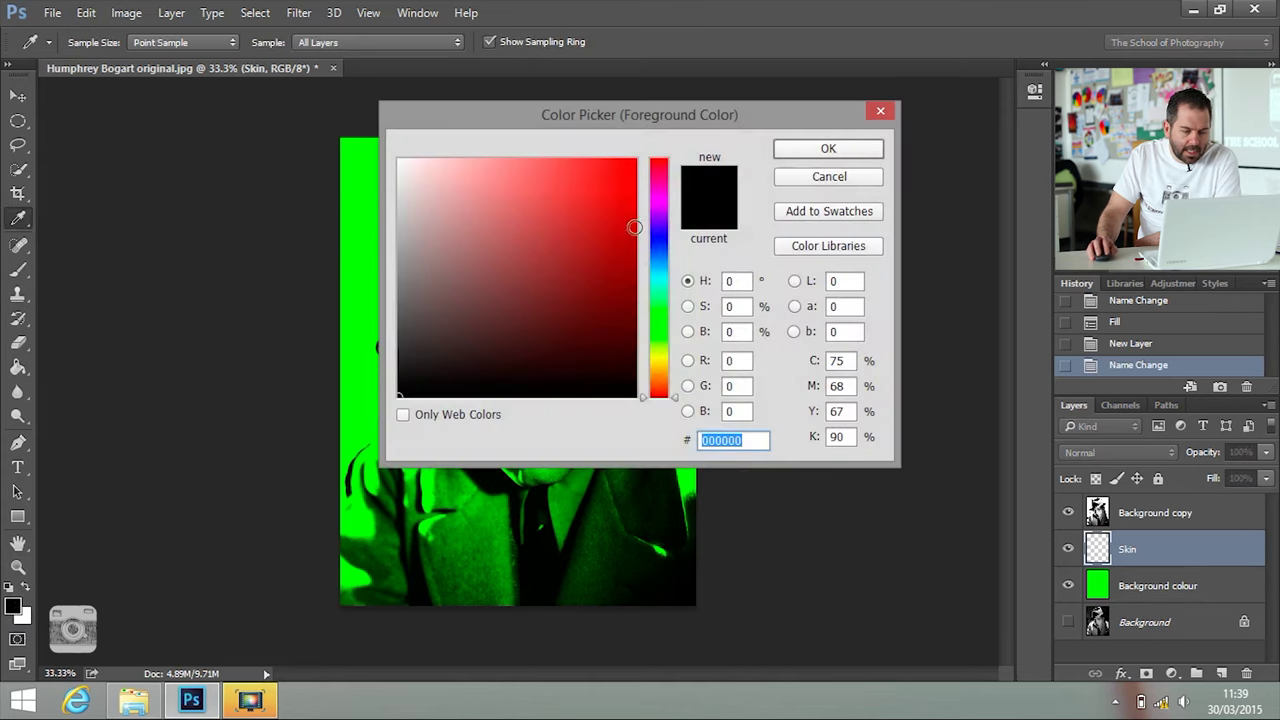
pyautogui.moveTo(669, 295); pyautogui.dragTo(678, 368)
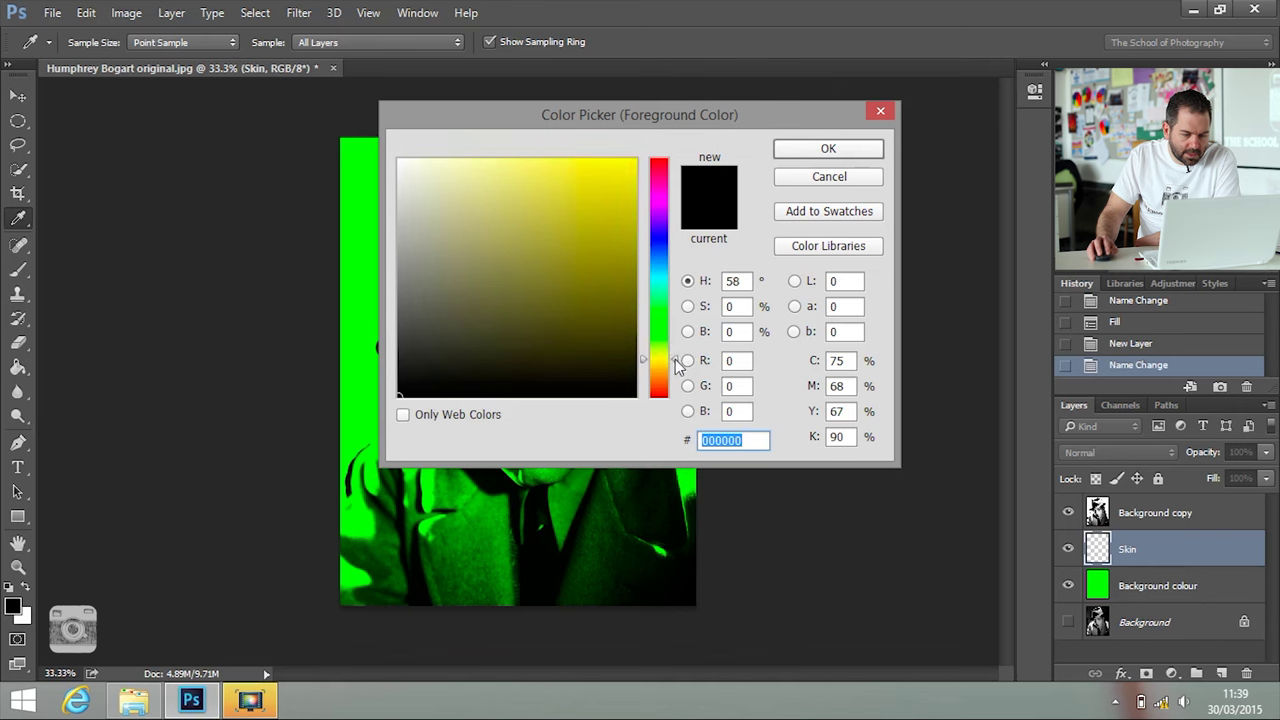
pyautogui.moveTo(571, 209)
pyautogui.mouseDown()
pyautogui.moveTo(551, 150)
pyautogui.moveTo(506, 143)
pyautogui.moveTo(526, 158)
pyautogui.mouseUp()
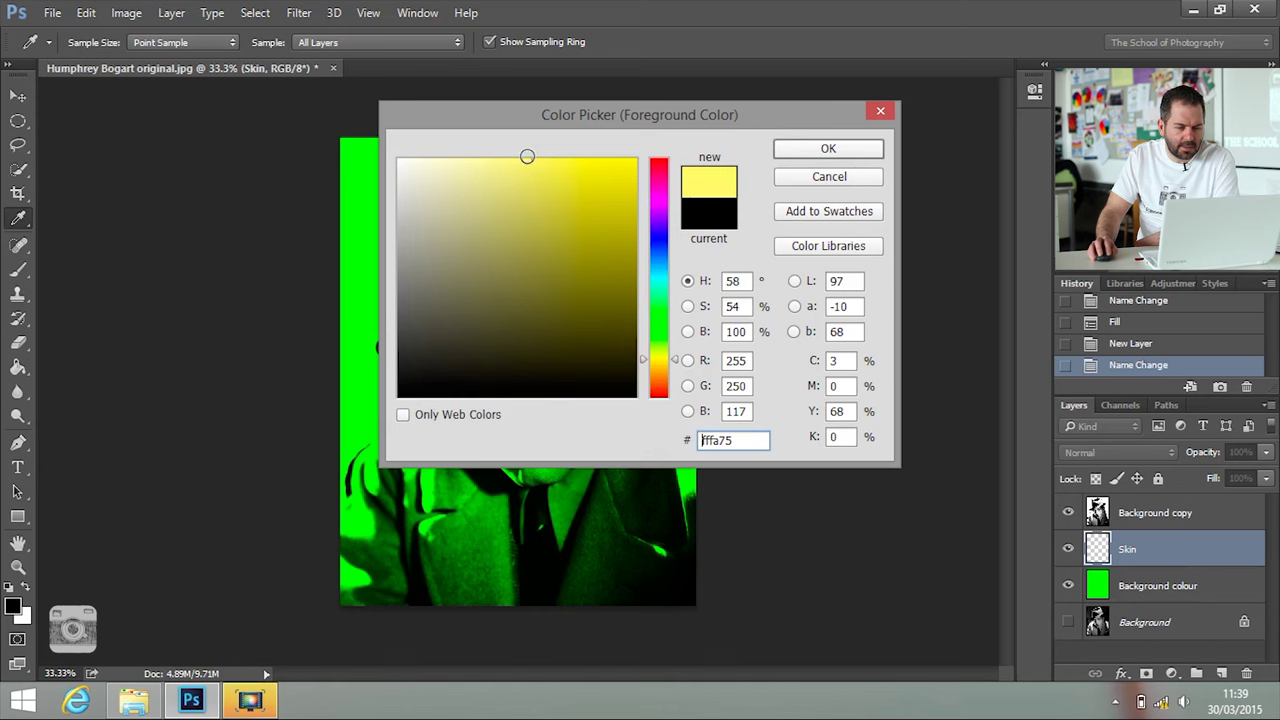
pyautogui.click(837, 149)
pyautogui.press('b')
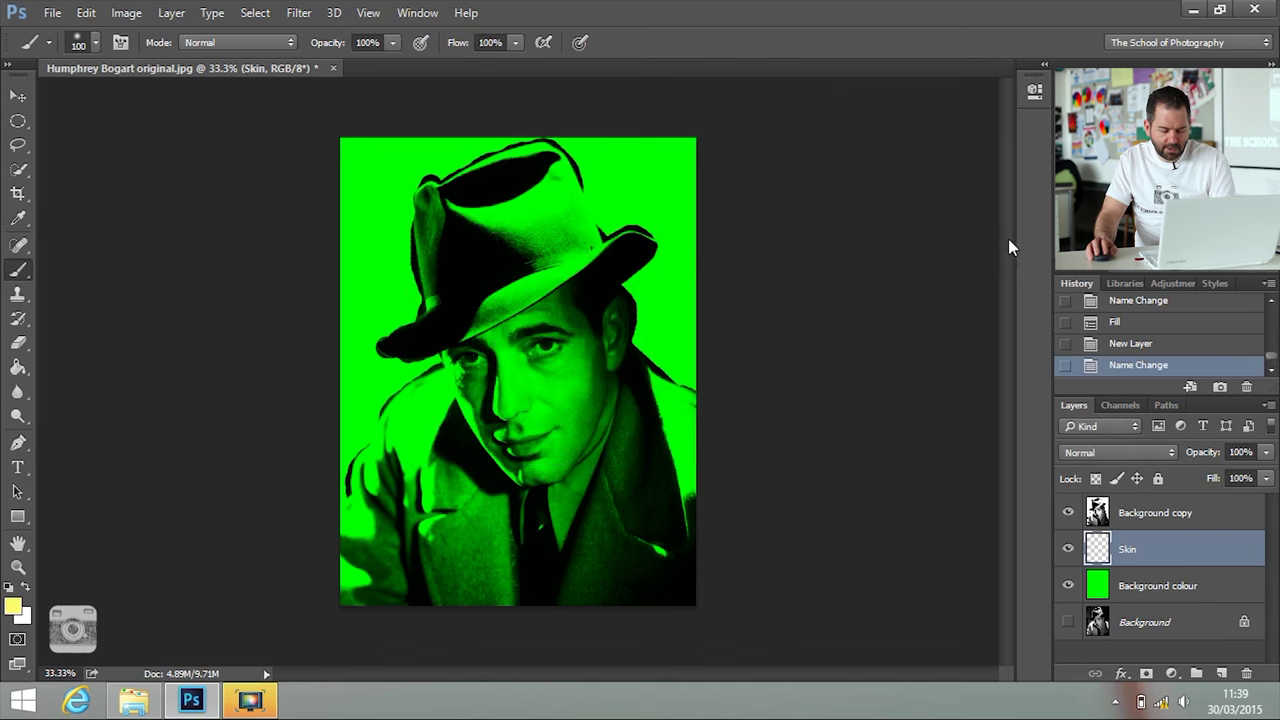
# Step: Paint the man's forehead above the eyebrow pale yellow on the Skin layer with the soft 100 px brush
pyautogui.hotkey('ctrl', '+')
pyautogui.hotkey('ctrl', '+')
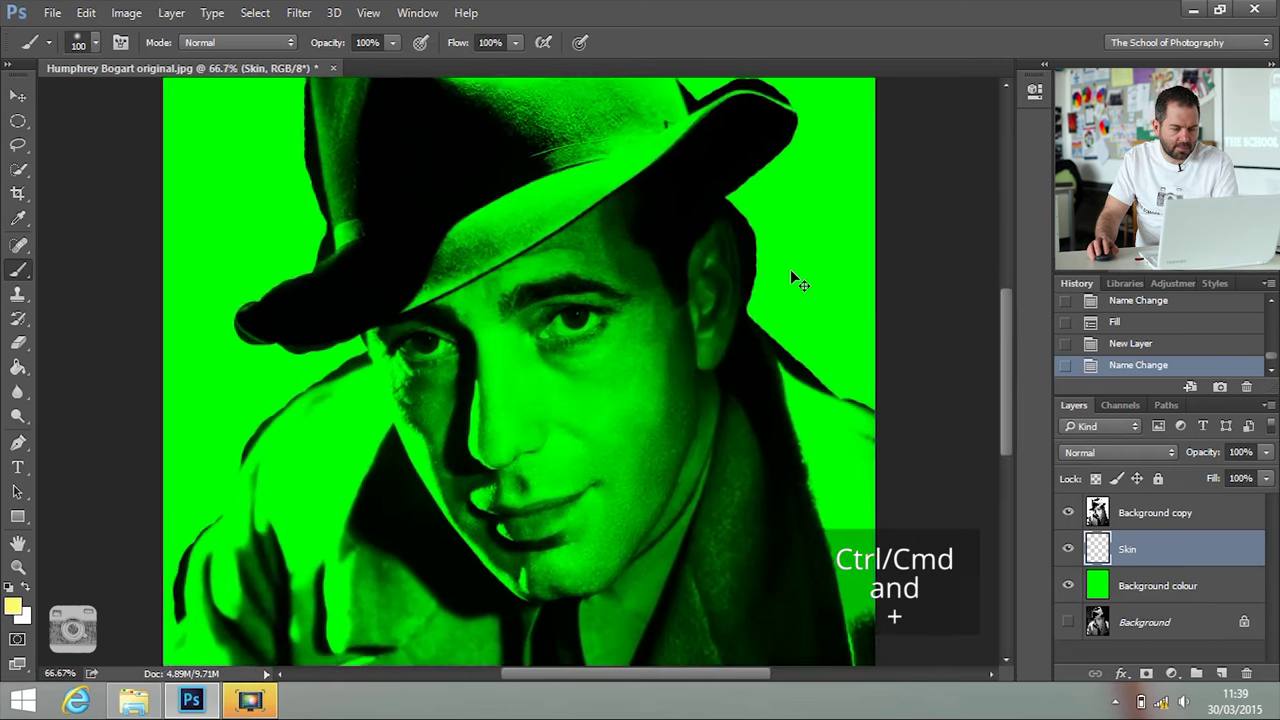
pyautogui.hotkey('ctrl', '+')
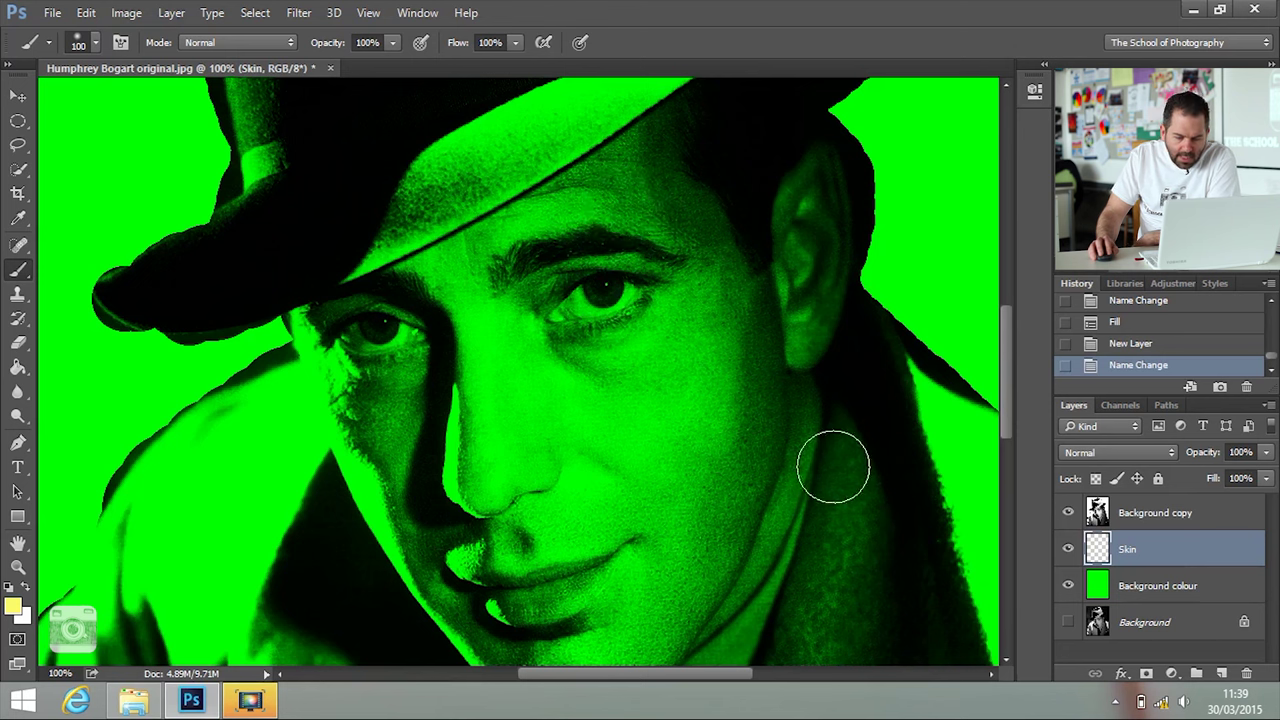
pyautogui.moveTo(607, 198)
pyautogui.mouseDown()
pyautogui.moveTo(547, 230)
pyautogui.moveTo(606, 211)
pyautogui.moveTo(541, 232)
pyautogui.moveTo(616, 203)
pyautogui.moveTo(631, 168)
pyautogui.moveTo(575, 214)
pyautogui.moveTo(498, 243)
pyautogui.mouseUp()
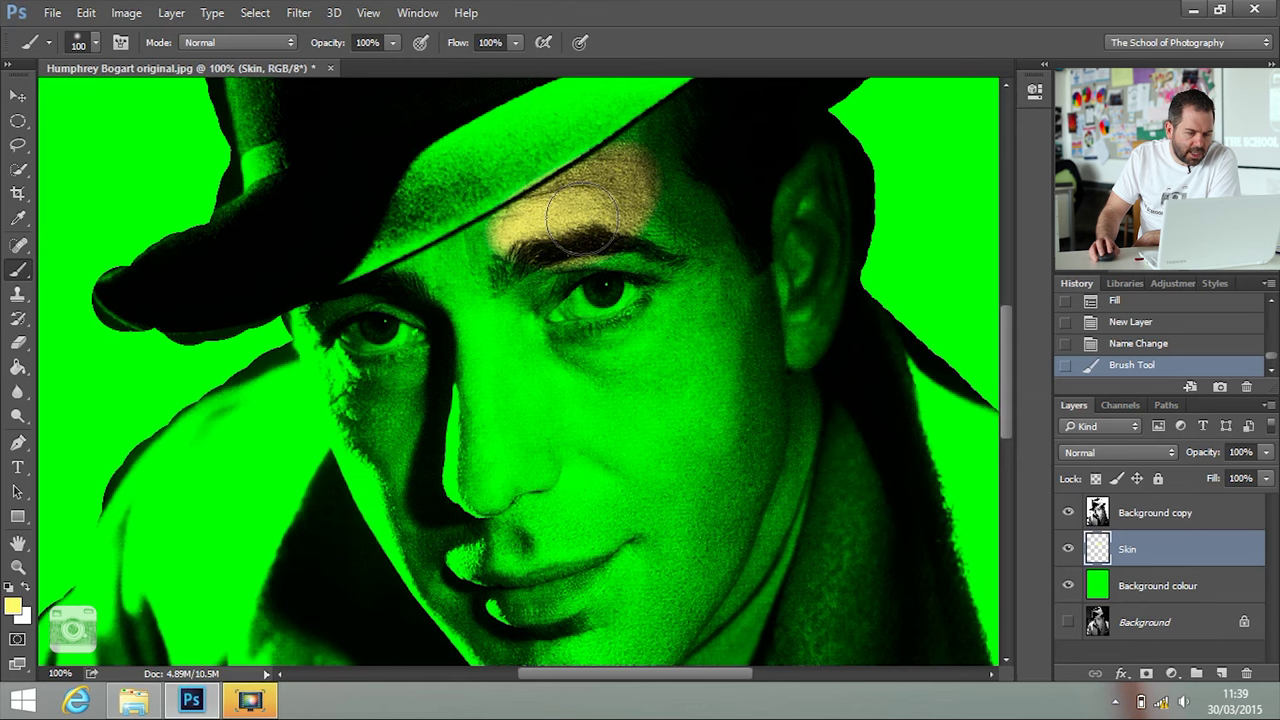
# Step: Set the brush hardness to 100% and paint the forehead, eyes, nose, upper cheek and ear pale yellow on the Skin layer
pyautogui.rightClick(583, 216)
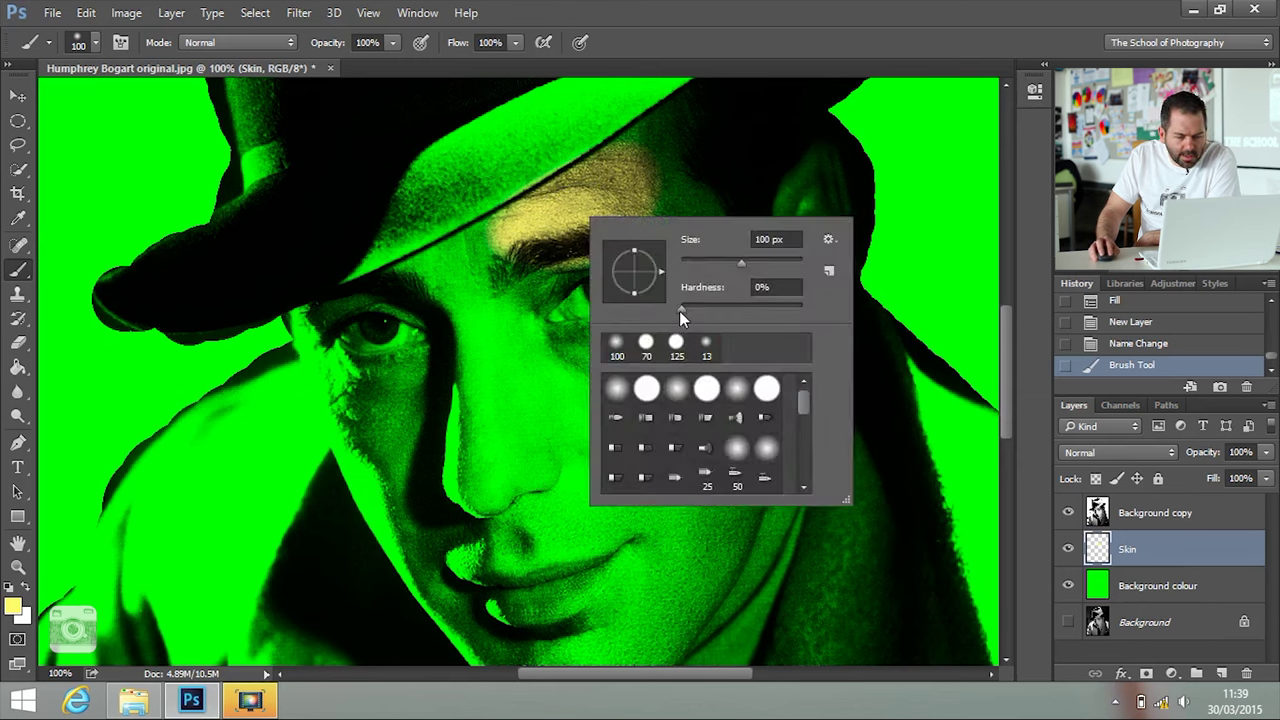
pyautogui.moveTo(679, 311); pyautogui.dragTo(836, 311)
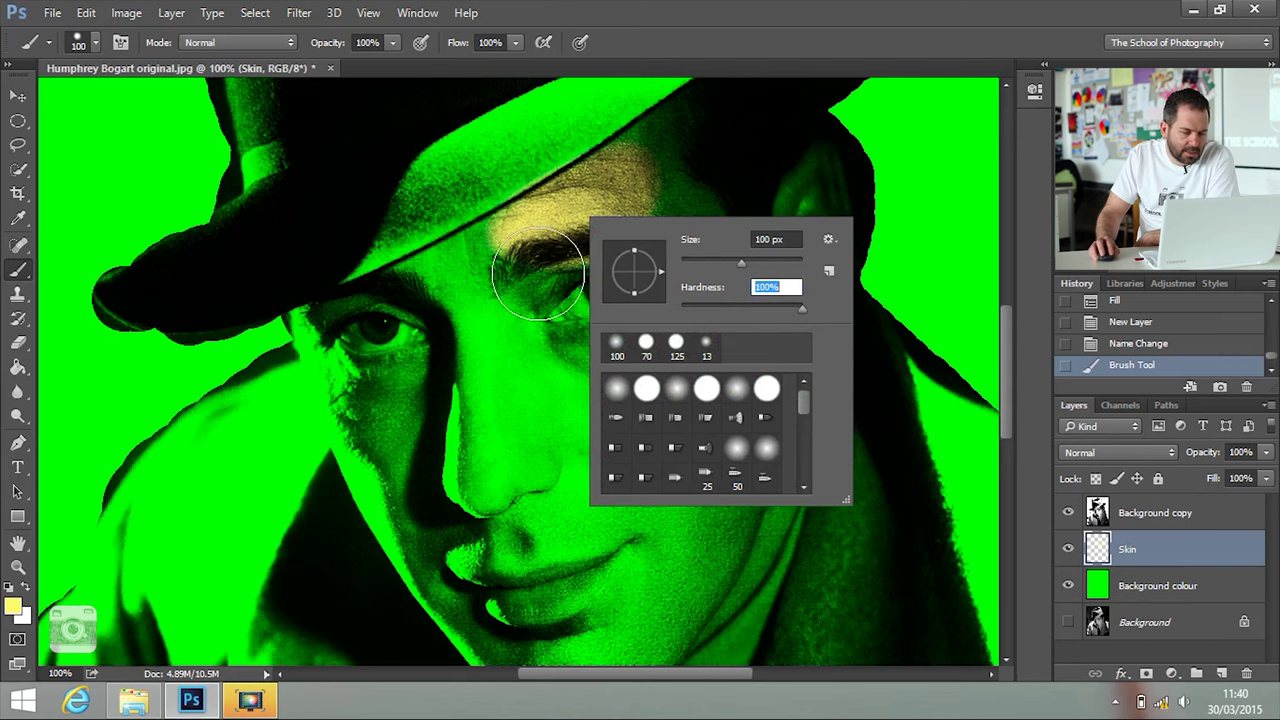
pyautogui.moveTo(543, 266)
pyautogui.mouseDown()
pyautogui.moveTo(604, 268)
pyautogui.moveTo(523, 292)
pyautogui.moveTo(566, 259)
pyautogui.moveTo(483, 292)
pyautogui.moveTo(516, 257)
pyautogui.moveTo(477, 280)
pyautogui.moveTo(514, 270)
pyautogui.moveTo(484, 268)
pyautogui.moveTo(379, 330)
pyautogui.moveTo(542, 305)
pyautogui.moveTo(594, 396)
pyautogui.moveTo(771, 359)
pyautogui.moveTo(745, 366)
pyautogui.moveTo(659, 213)
pyautogui.moveTo(674, 143)
pyautogui.moveTo(650, 187)
pyautogui.moveTo(611, 192)
pyautogui.moveTo(647, 188)
pyautogui.moveTo(713, 145)
pyautogui.moveTo(716, 182)
pyautogui.moveTo(735, 187)
pyautogui.moveTo(662, 316)
pyautogui.moveTo(620, 297)
pyautogui.moveTo(628, 247)
pyautogui.moveTo(688, 192)
pyautogui.moveTo(606, 308)
pyautogui.moveTo(689, 217)
pyautogui.moveTo(522, 352)
pyautogui.moveTo(526, 298)
pyautogui.moveTo(642, 253)
pyautogui.moveTo(662, 276)
pyautogui.moveTo(672, 348)
pyautogui.moveTo(712, 355)
pyautogui.moveTo(737, 300)
pyautogui.moveTo(755, 345)
pyautogui.moveTo(714, 451)
pyautogui.mouseUp()
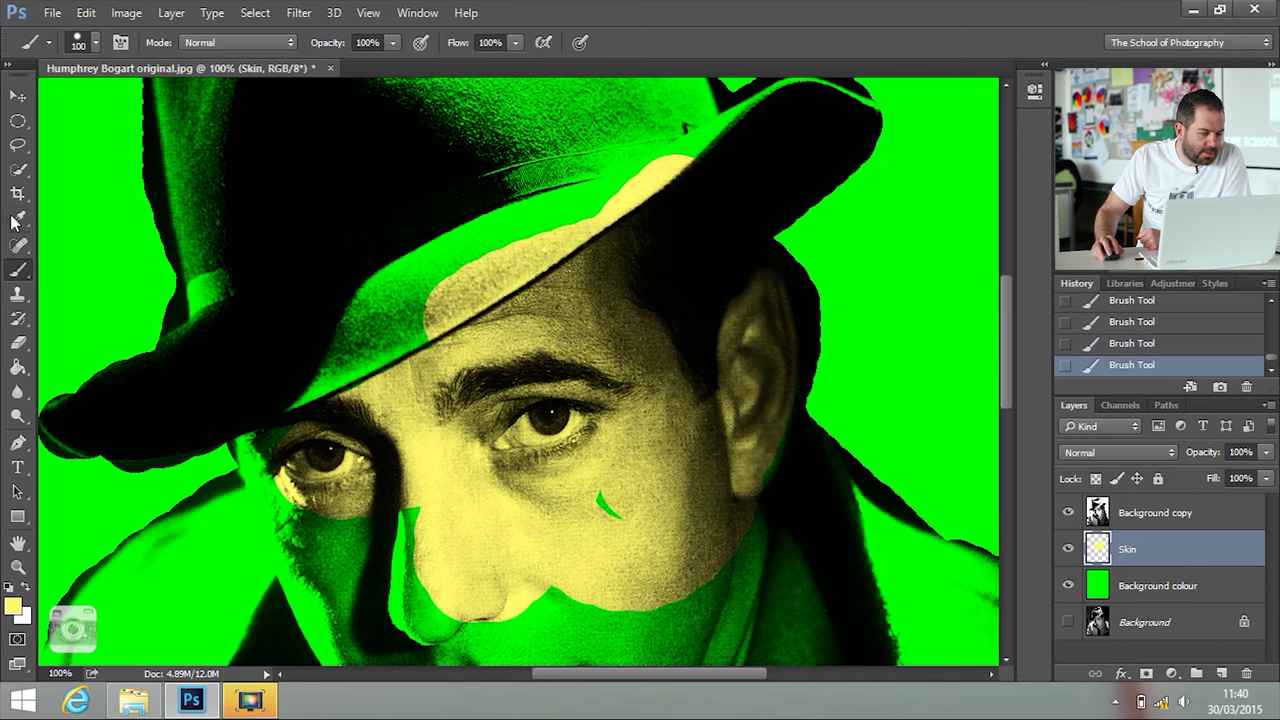
# Step: Erase the yellow paint that spills onto the hat brim from the Skin layer with a 50 px eraser
pyautogui.click(18, 342)
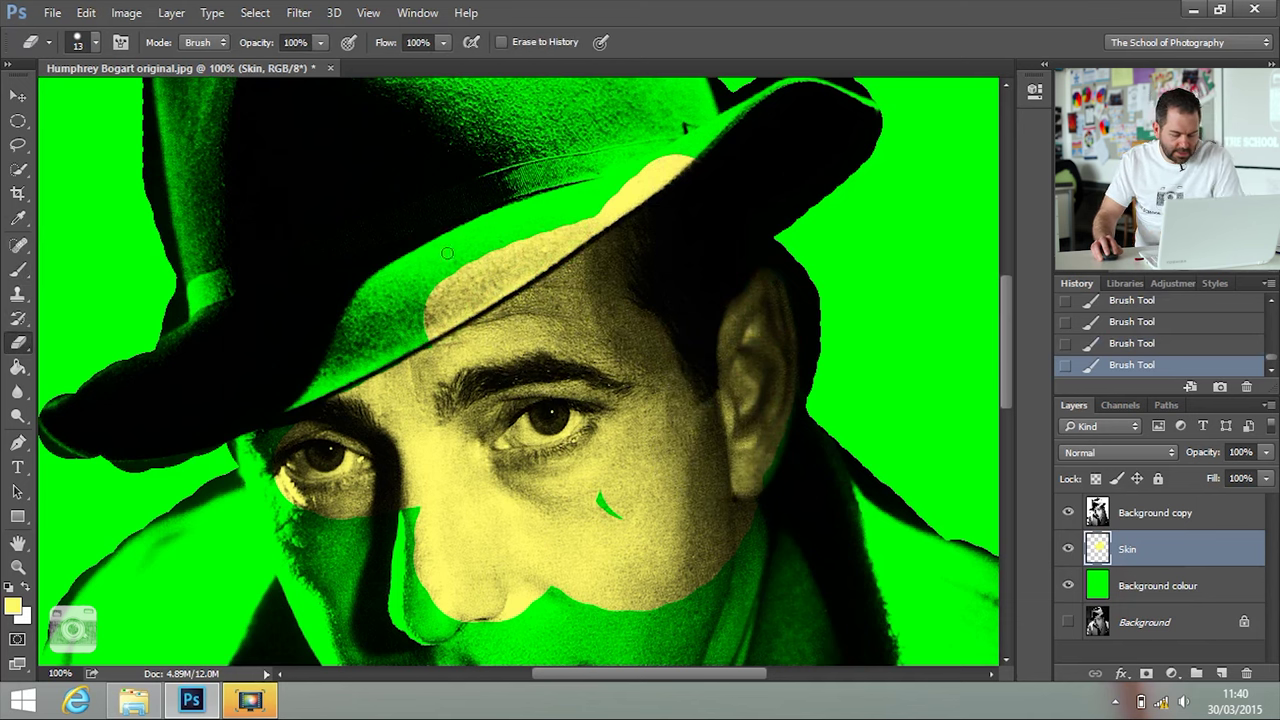
pyautogui.press(']')
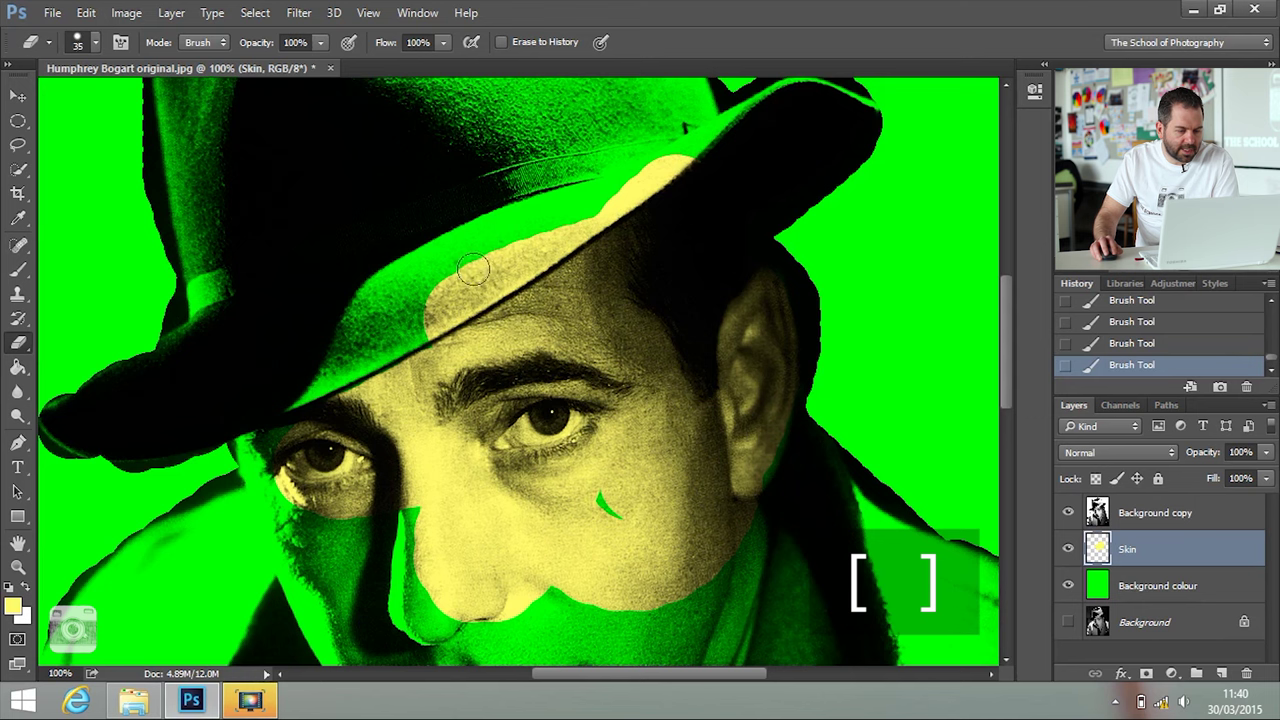
pyautogui.press(']')
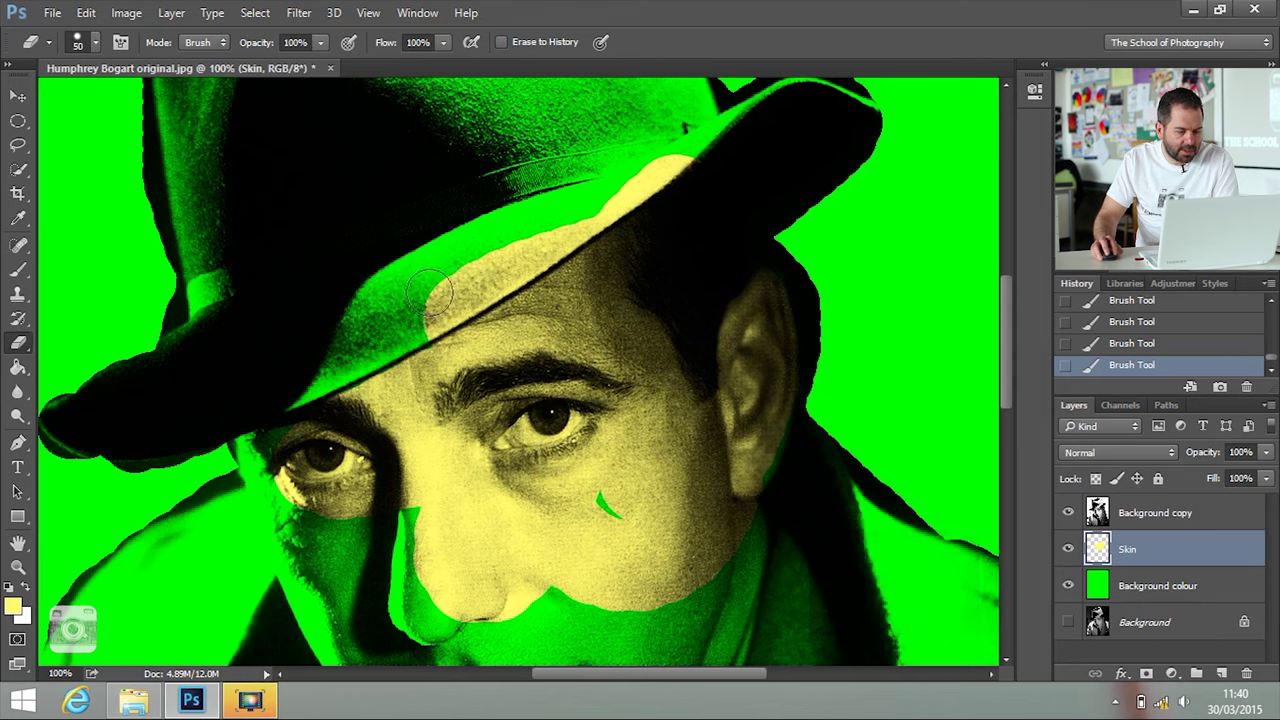
pyautogui.moveTo(460, 272)
pyautogui.mouseDown()
pyautogui.moveTo(416, 323)
pyautogui.moveTo(633, 187)
pyautogui.moveTo(683, 135)
pyautogui.mouseUp()
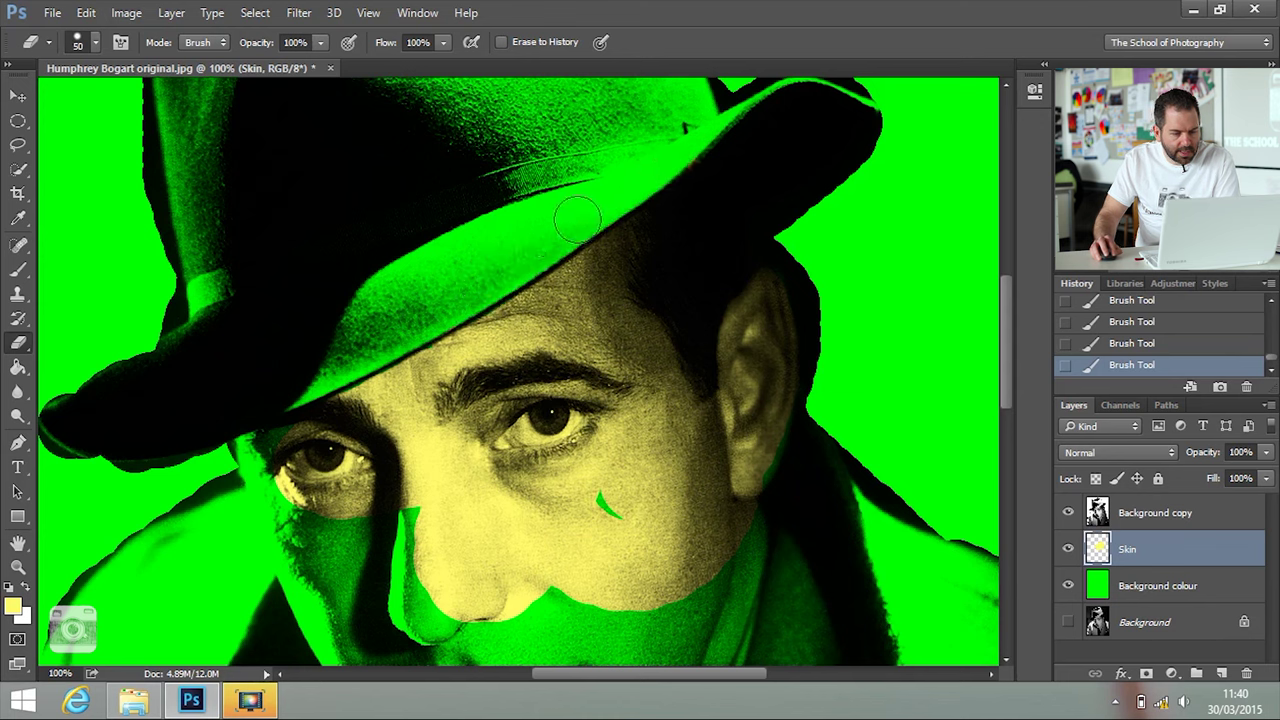
# Step: Paint the rest of the face, nose, chin, jawline and mouth pale yellow on the Skin layer with 150 px and 50 px brushes
pyautogui.click(20, 272)
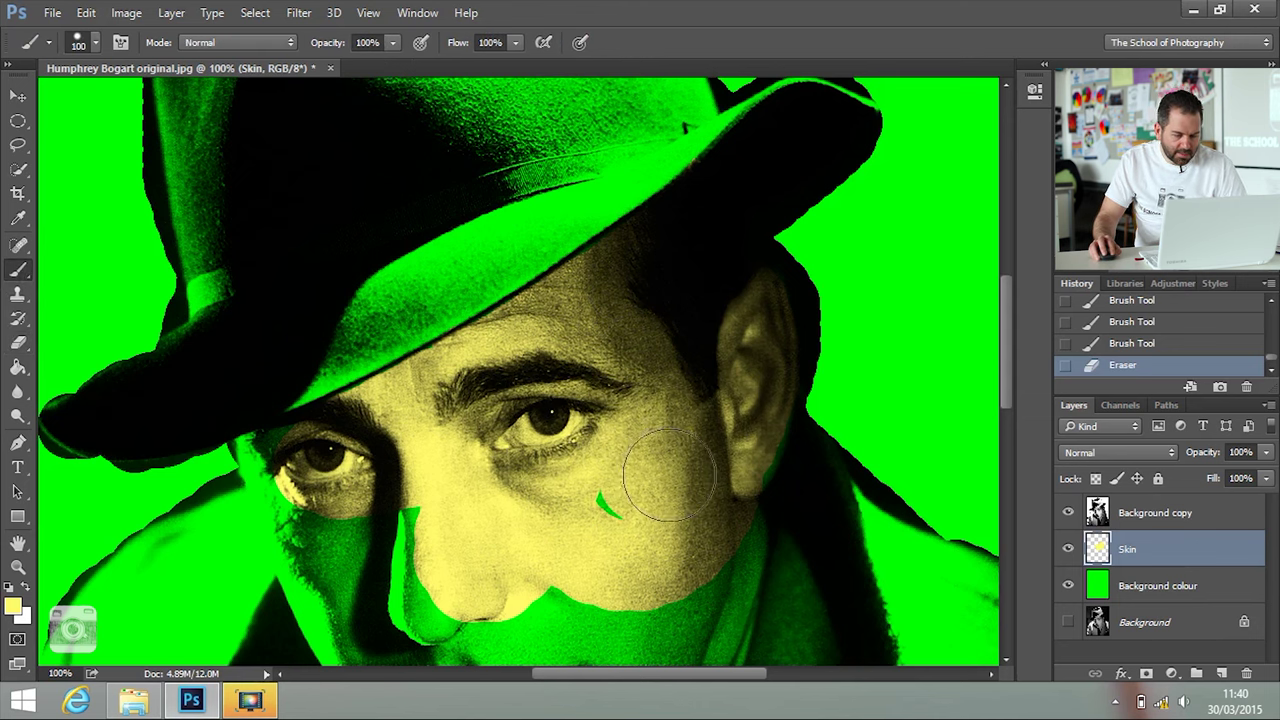
pyautogui.moveTo(671, 492)
pyautogui.mouseDown()
pyautogui.moveTo(688, 243)
pyautogui.moveTo(711, 178)
pyautogui.moveTo(707, 272)
pyautogui.moveTo(531, 381)
pyautogui.moveTo(470, 240)
pyautogui.moveTo(614, 150)
pyautogui.moveTo(708, 188)
pyautogui.moveTo(713, 275)
pyautogui.moveTo(607, 326)
pyautogui.moveTo(524, 407)
pyautogui.moveTo(429, 316)
pyautogui.moveTo(441, 382)
pyautogui.moveTo(343, 312)
pyautogui.moveTo(370, 345)
pyautogui.moveTo(327, 287)
pyautogui.moveTo(373, 345)
pyautogui.moveTo(398, 418)
pyautogui.moveTo(382, 398)
pyautogui.moveTo(470, 545)
pyautogui.moveTo(530, 585)
pyautogui.moveTo(595, 555)
pyautogui.mouseUp()
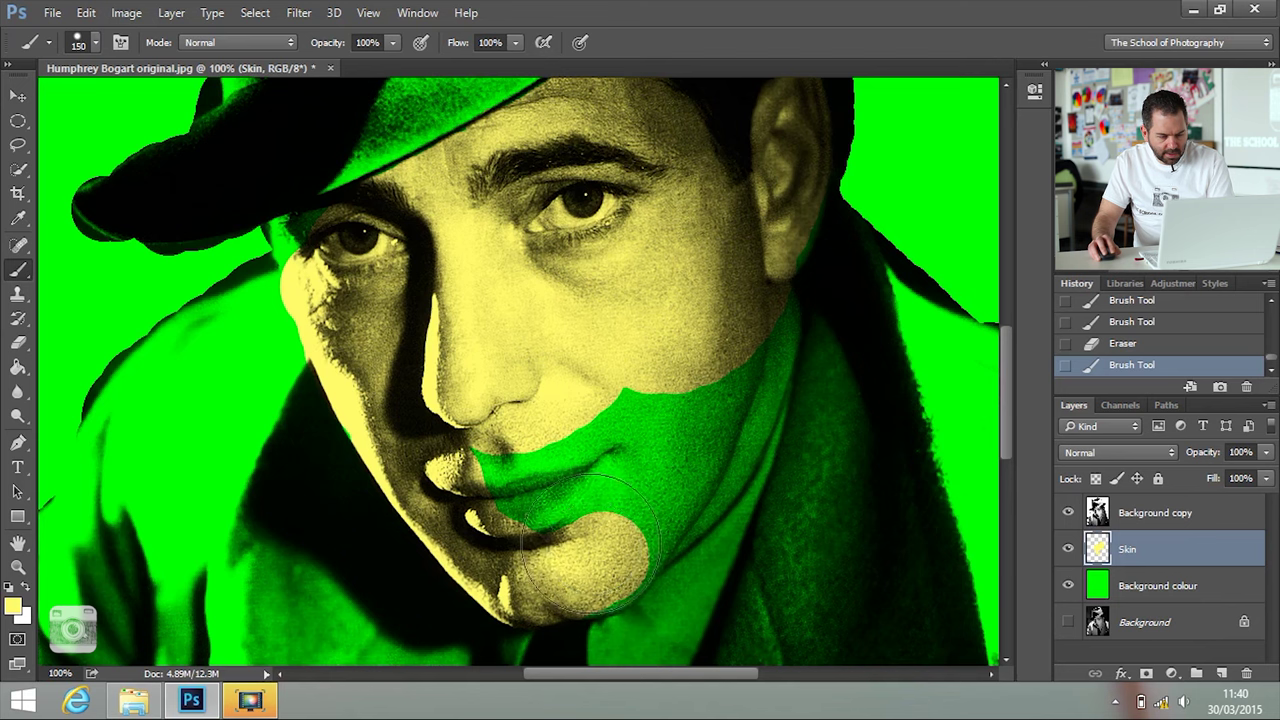
pyautogui.press('[')
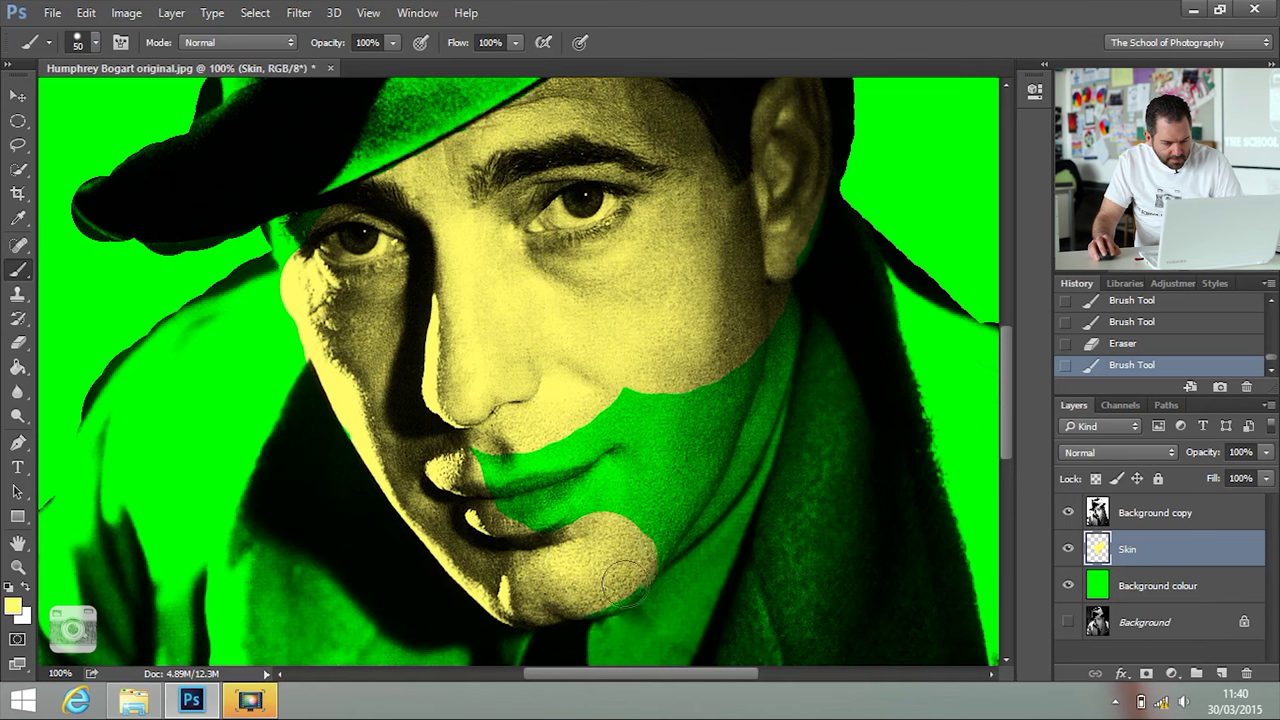
pyautogui.moveTo(660, 548)
pyautogui.mouseDown()
pyautogui.moveTo(739, 454)
pyautogui.moveTo(779, 284)
pyautogui.mouseUp()
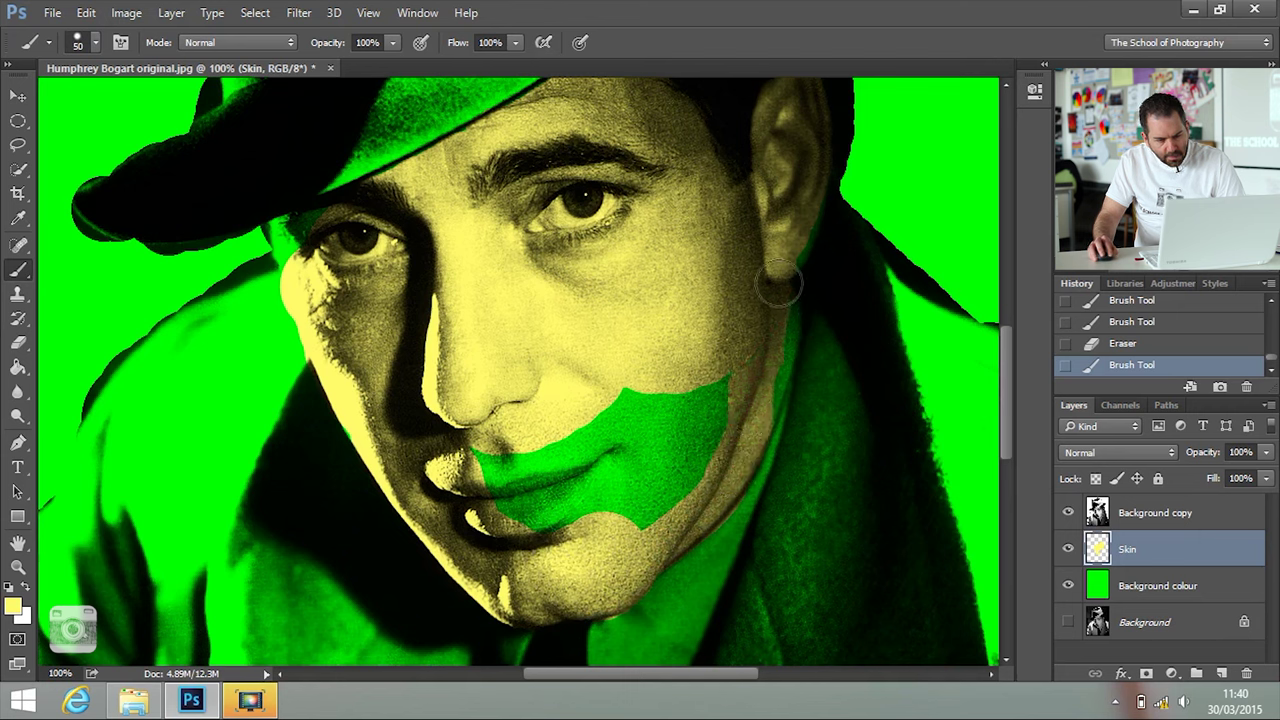
pyautogui.moveTo(740, 410)
pyautogui.mouseDown()
pyautogui.moveTo(637, 446)
pyautogui.moveTo(680, 466)
pyautogui.moveTo(753, 389)
pyautogui.moveTo(730, 339)
pyautogui.moveTo(515, 479)
pyautogui.moveTo(553, 456)
pyautogui.moveTo(565, 489)
pyautogui.moveTo(530, 553)
pyautogui.mouseUp()
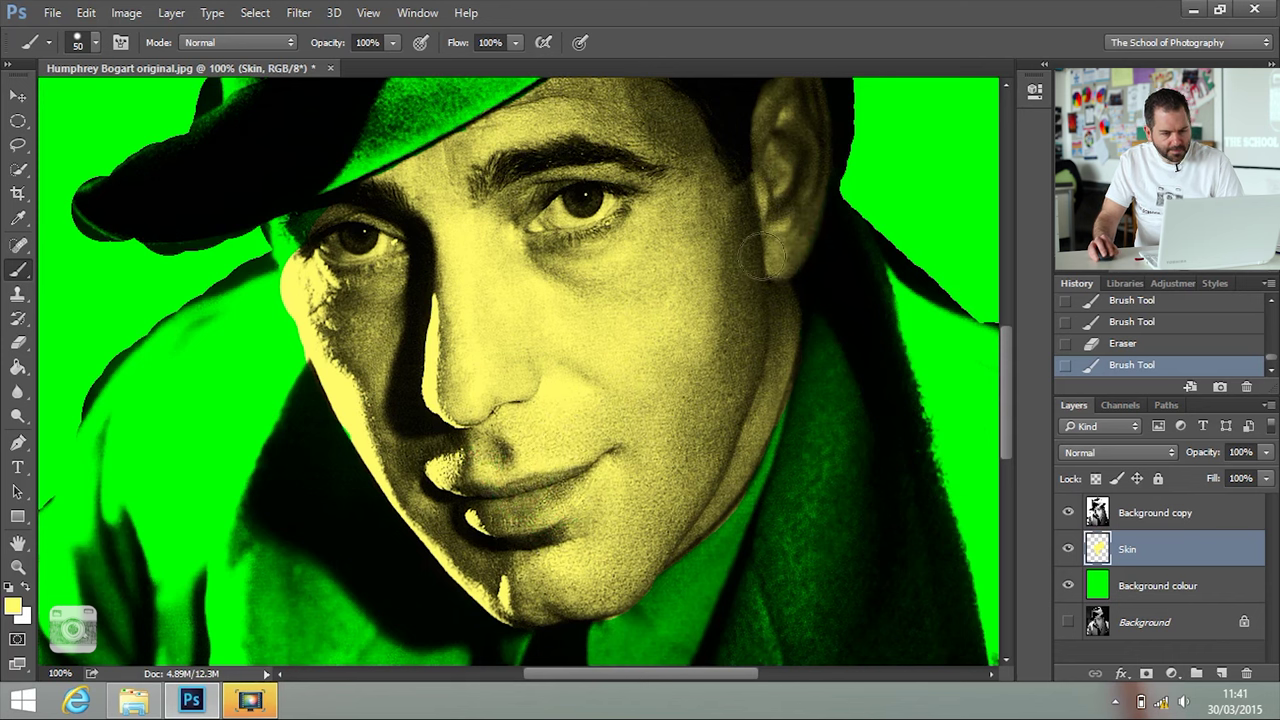
pyautogui.moveTo(763, 257); pyautogui.dragTo(767, 264)
pyautogui.hotkey('ctrl', '-')
pyautogui.hotkey('ctrl', '-')
pyautogui.hotkey('ctrl', '-')
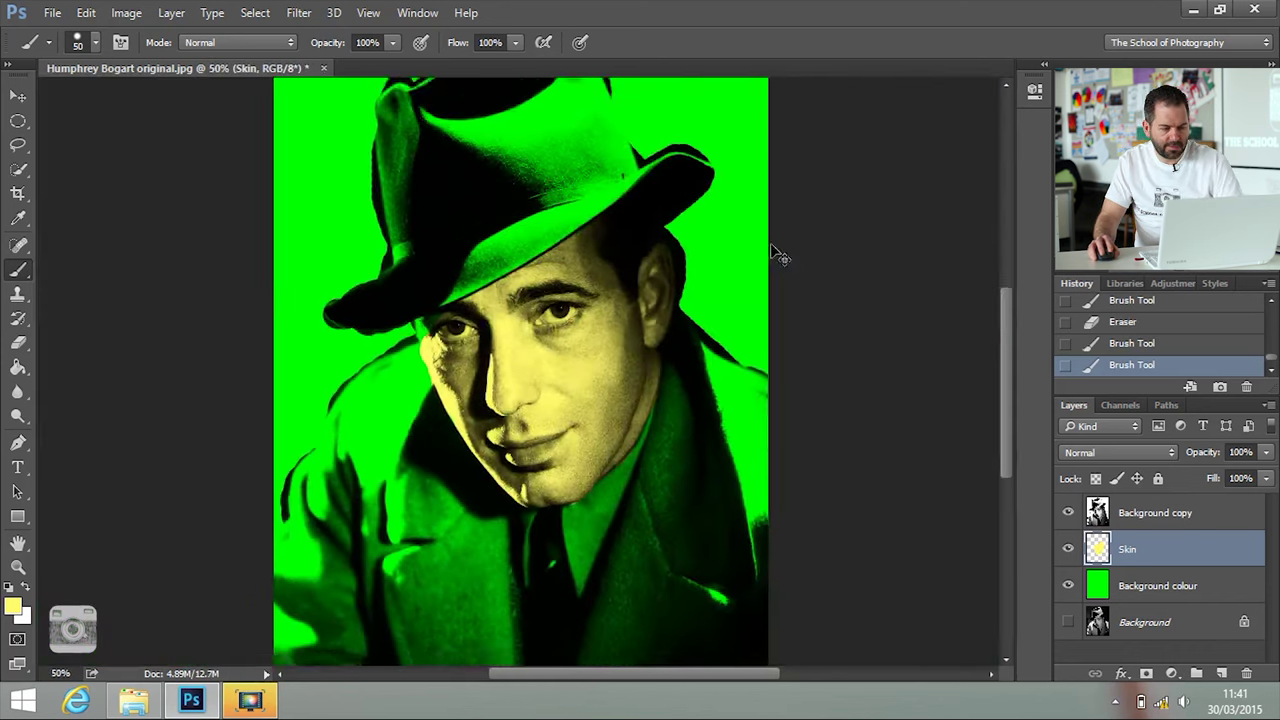
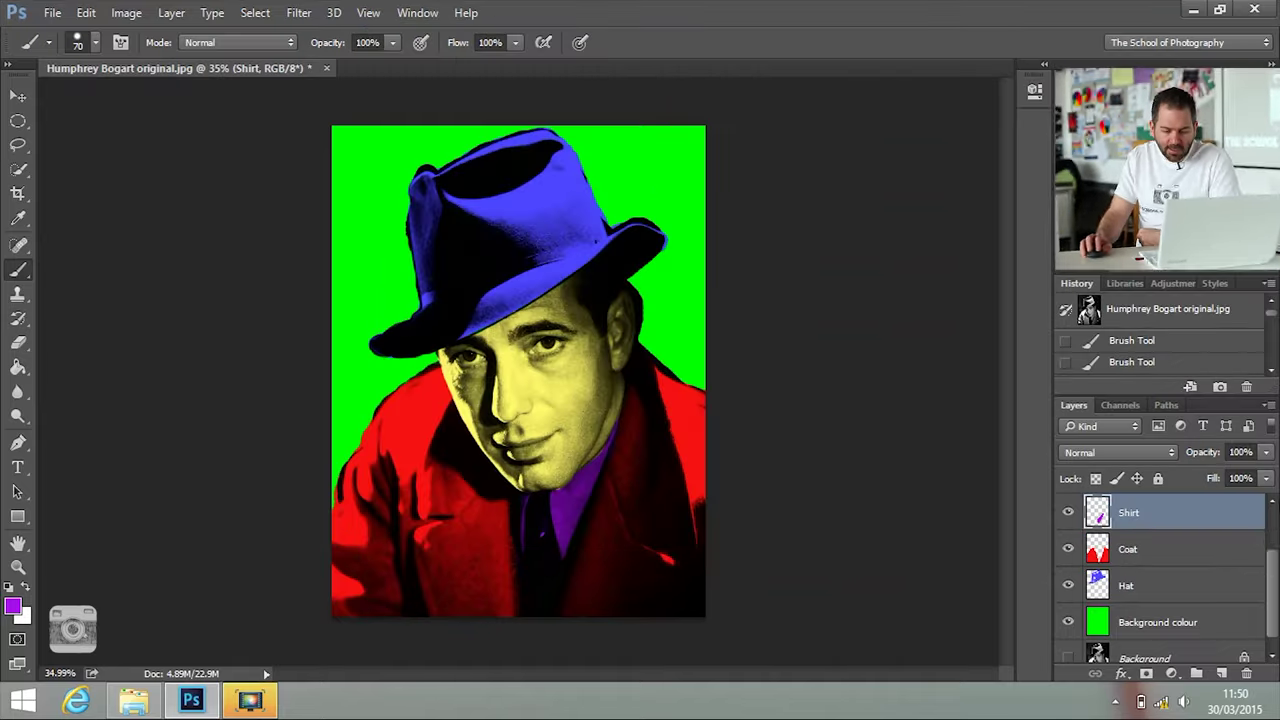
# Step: Create a new layer named White and move it above the Skin layer
pyautogui.click(1221, 675)
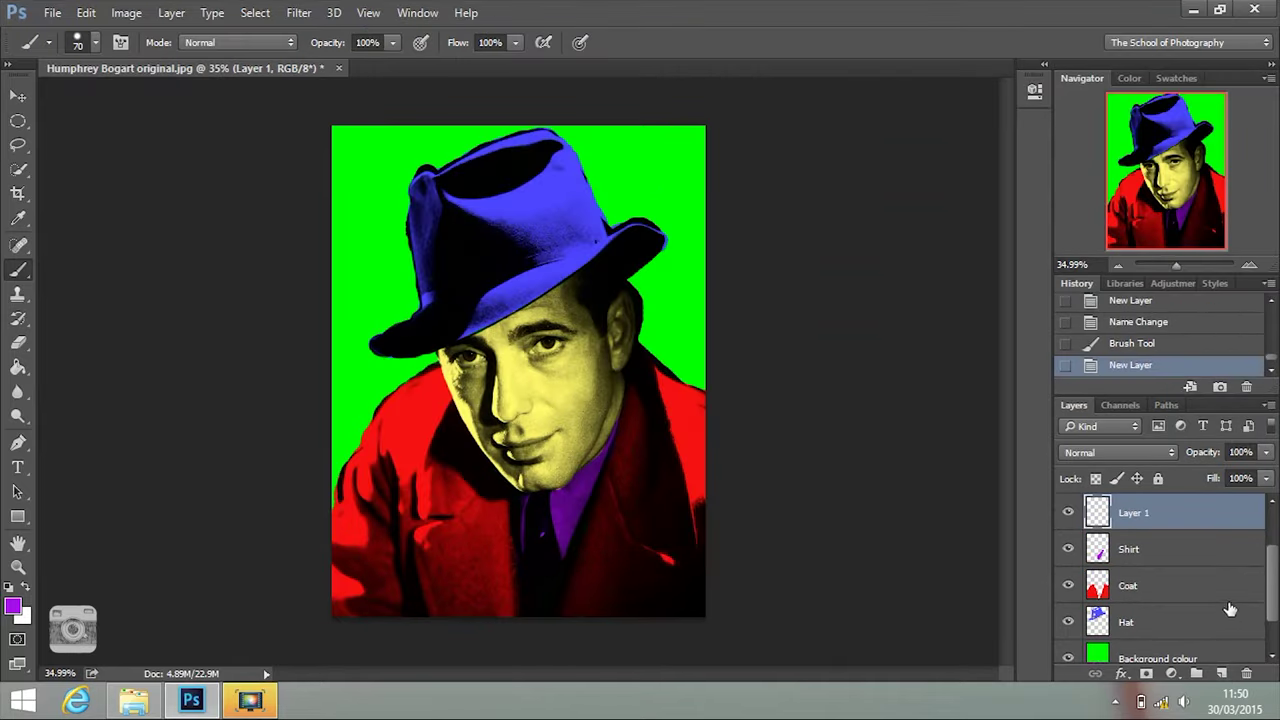
pyautogui.doubleClick(1138, 514)
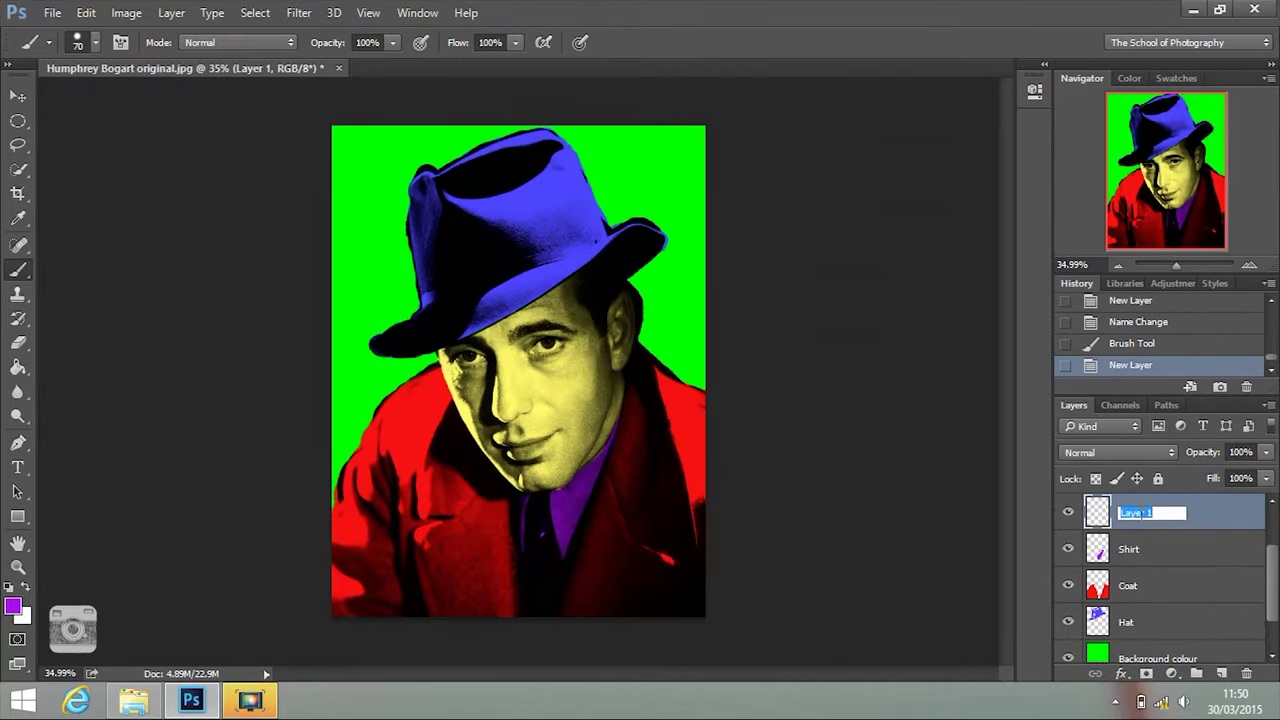
pyautogui.write('White')
pyautogui.press('Return')
pyautogui.scroll(2, 1276, 594)
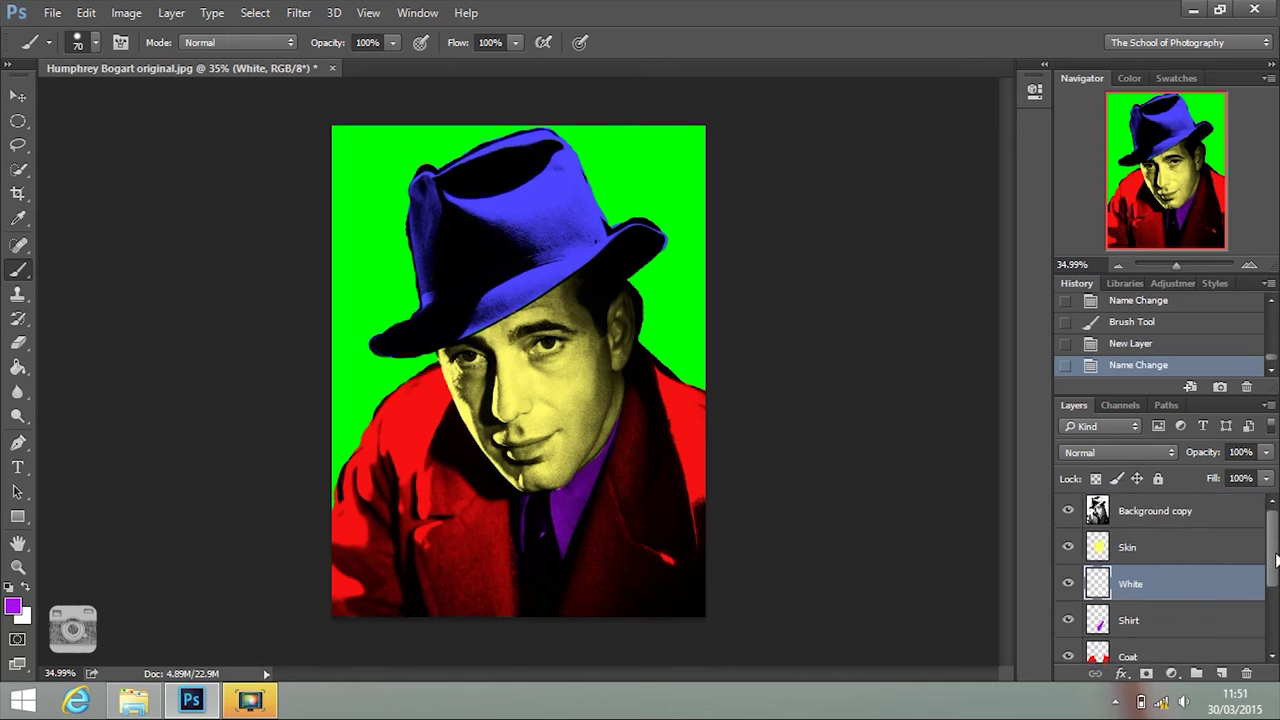
pyautogui.moveTo(1152, 591); pyautogui.dragTo(1153, 547)
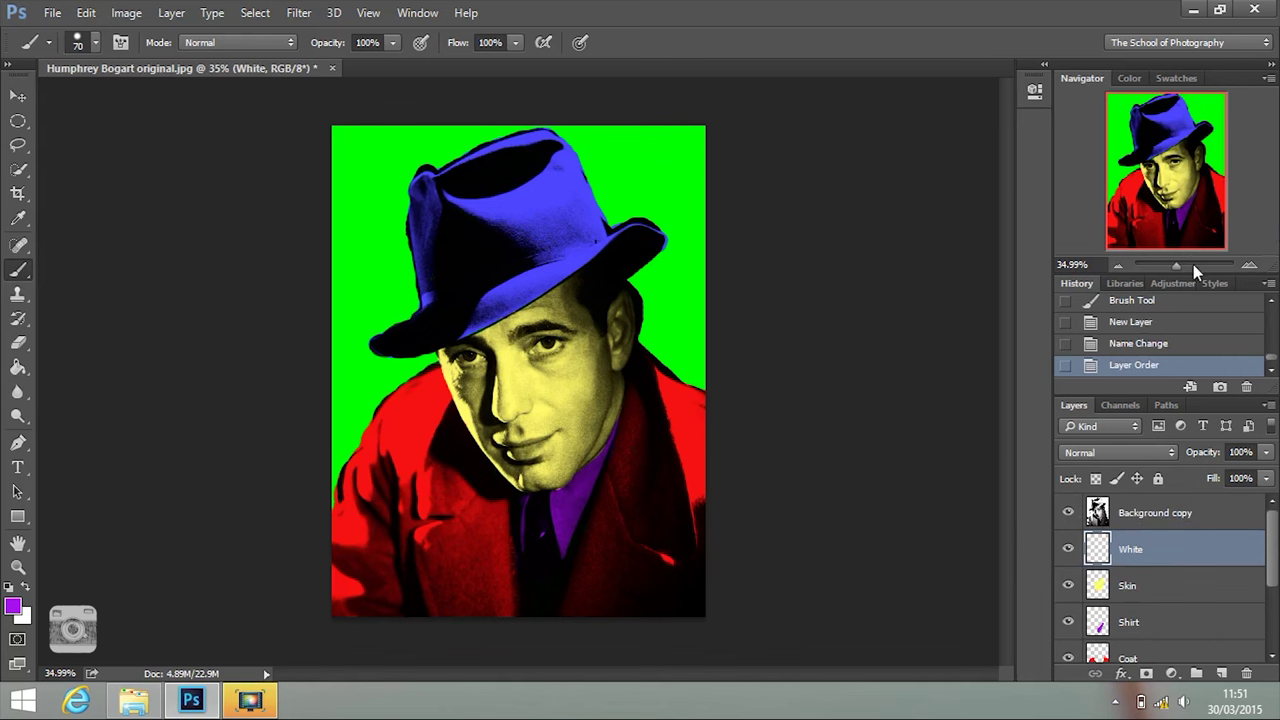
# Step: Set the foreground colour to white ffffff for painting the eyes
pyautogui.moveTo(1178, 264); pyautogui.dragTo(1192, 265)
pyautogui.scroll(2, 740, 265)
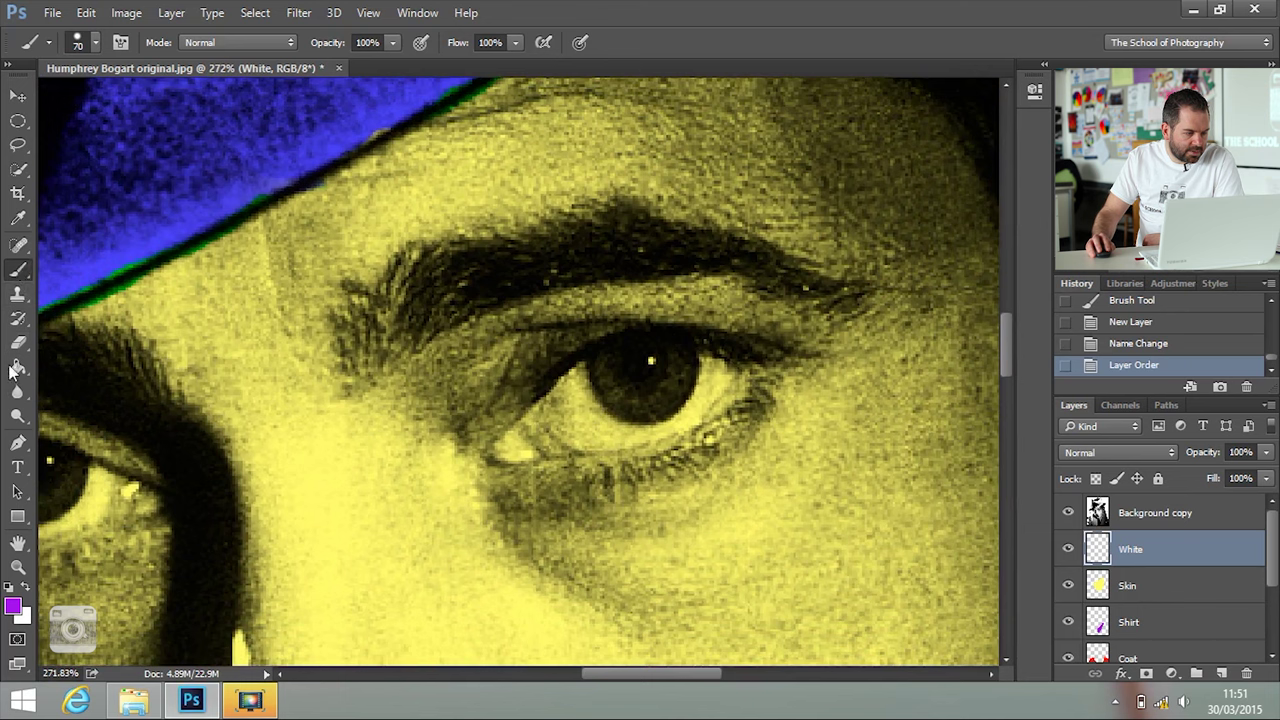
pyautogui.click(13, 605)
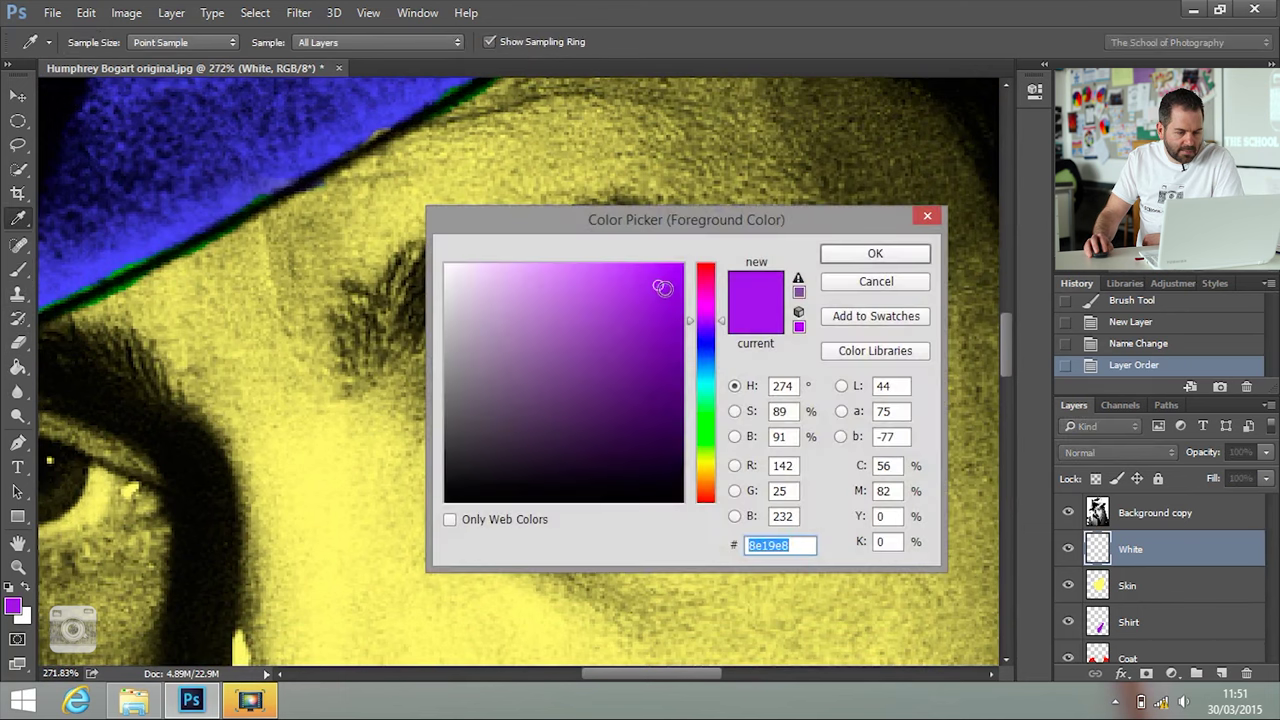
pyautogui.write('ffffff')
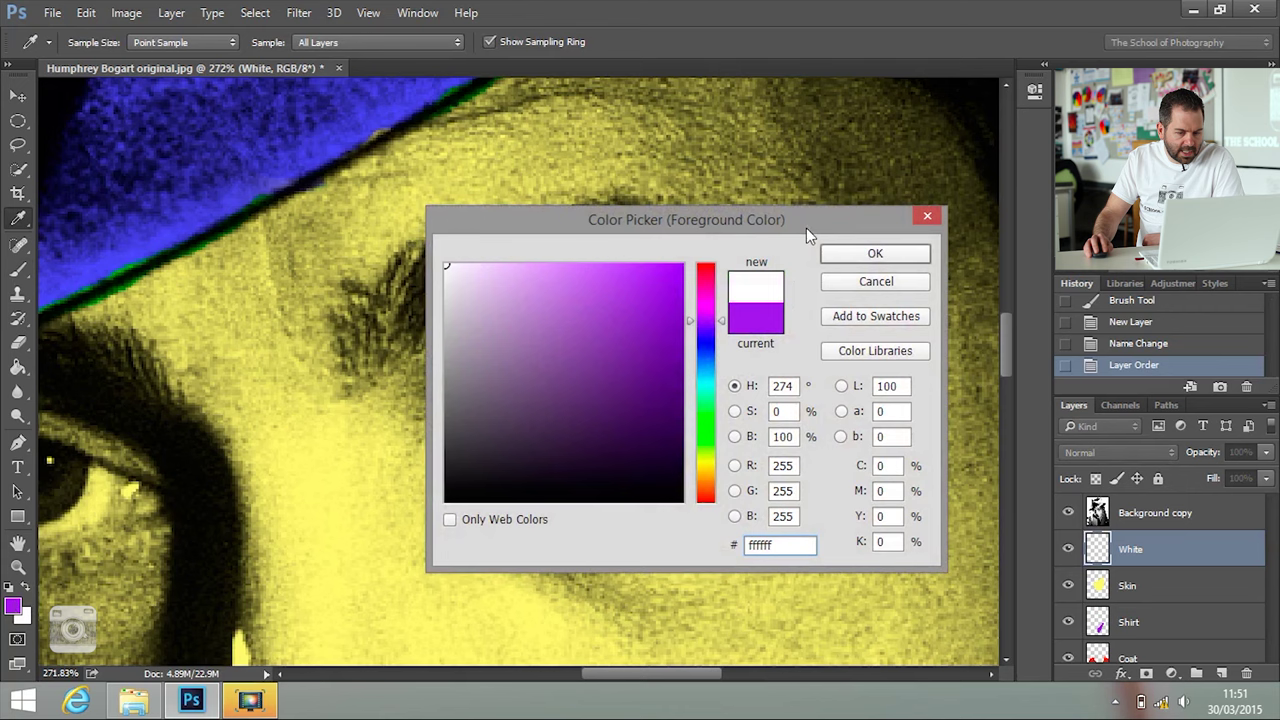
pyautogui.click(858, 254)
# Step: Paint the whites of both eyes on the White layer with the brush reduced to 15 px and 10 px
pyautogui.press('b')
pyautogui.press('[')
pyautogui.press('[')
pyautogui.press('[')
pyautogui.press('[')
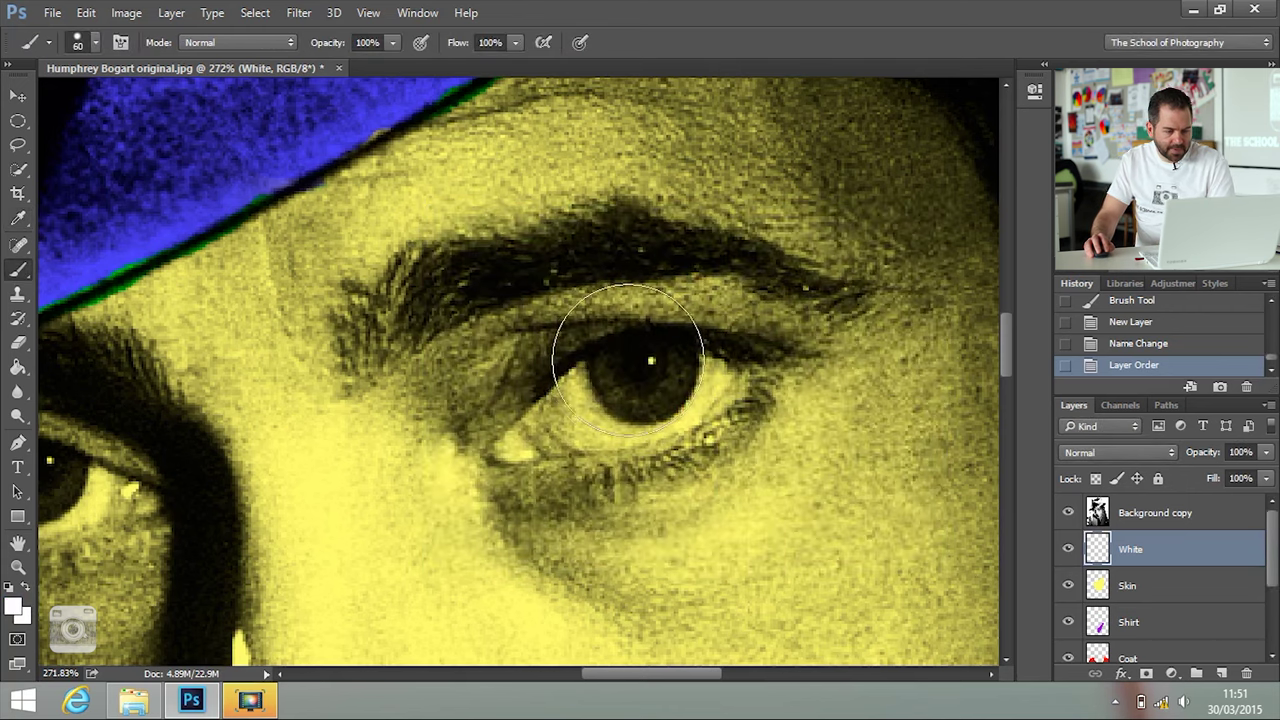
pyautogui.press('[')
pyautogui.press('[')
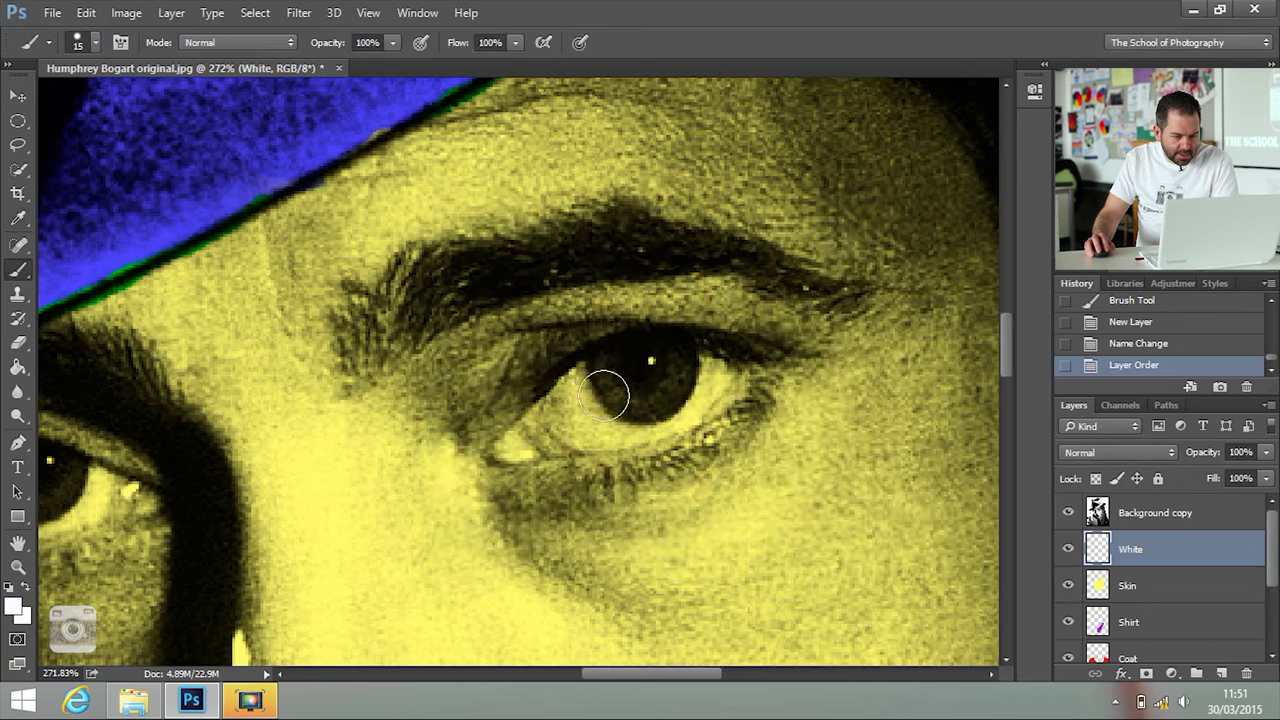
pyautogui.moveTo(579, 376)
pyautogui.mouseDown()
pyautogui.moveTo(533, 419)
pyautogui.moveTo(552, 440)
pyautogui.moveTo(630, 428)
pyautogui.moveTo(608, 436)
pyautogui.moveTo(617, 406)
pyautogui.mouseUp()
pyautogui.scroll(-3, 617, 410)
pyautogui.hscroll(-5, 617, 410)
pyautogui.moveTo(299, 366)
pyautogui.mouseDown()
pyautogui.moveTo(364, 340)
pyautogui.moveTo(272, 311)
pyautogui.moveTo(196, 351)
pyautogui.moveTo(229, 381)
pyautogui.moveTo(261, 387)
pyautogui.moveTo(383, 360)
pyautogui.mouseUp()
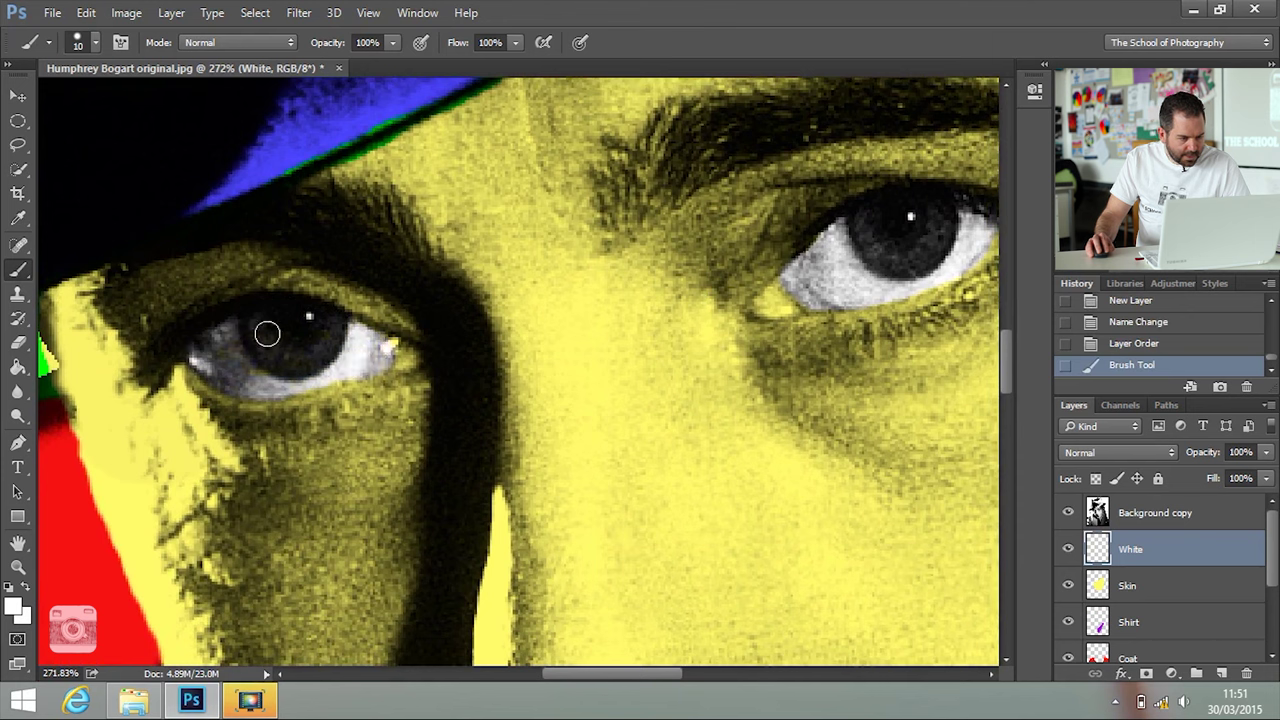
pyautogui.click(297, 337)
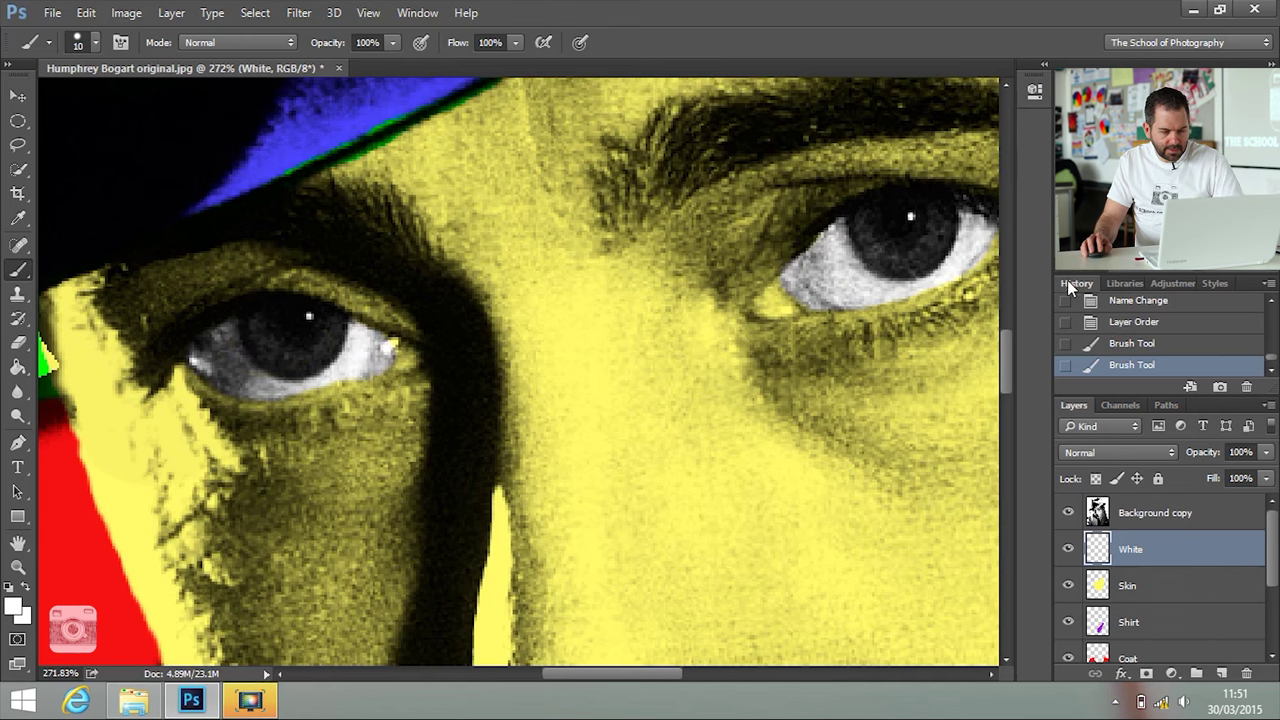
# Step: Paint the bright highlights along the nose and the outer edge of the cheek white on the White layer
pyautogui.hotkey('ctrl', '-')
pyautogui.hotkey('ctrl', '-')
pyautogui.hotkey('ctrl', '-')
pyautogui.hotkey('ctrl', '-')
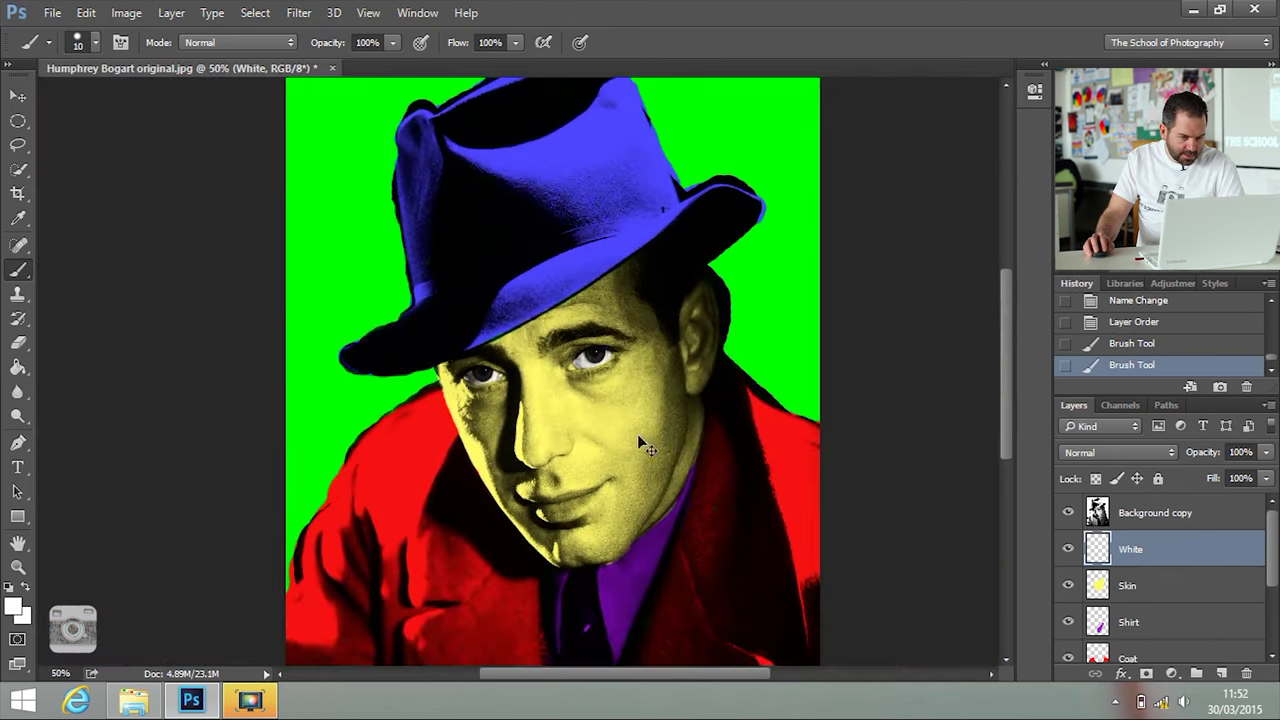
pyautogui.moveTo(488, 410); pyautogui.dragTo(496, 367)
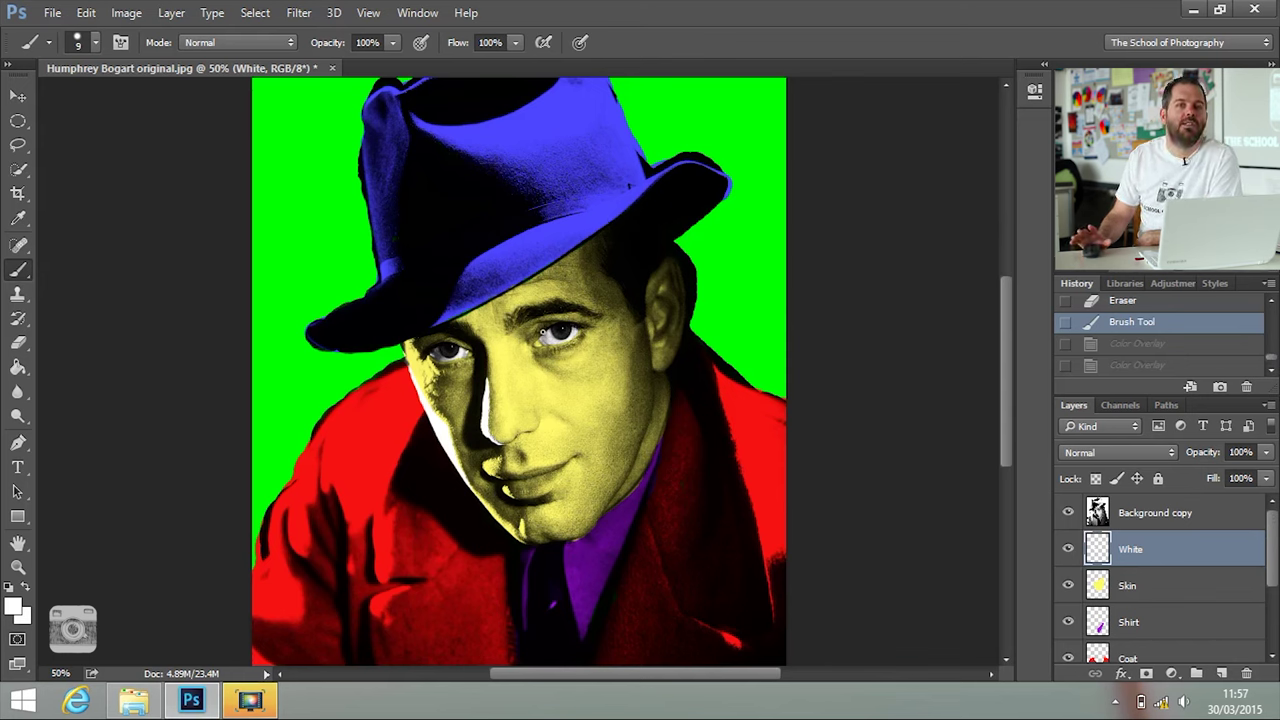
# Step: Start saving the image as a JPEG and create and open a new folder inside Pop Art Portraits 2 for it
pyautogui.click(54, 12)
pyautogui.click(97, 221)
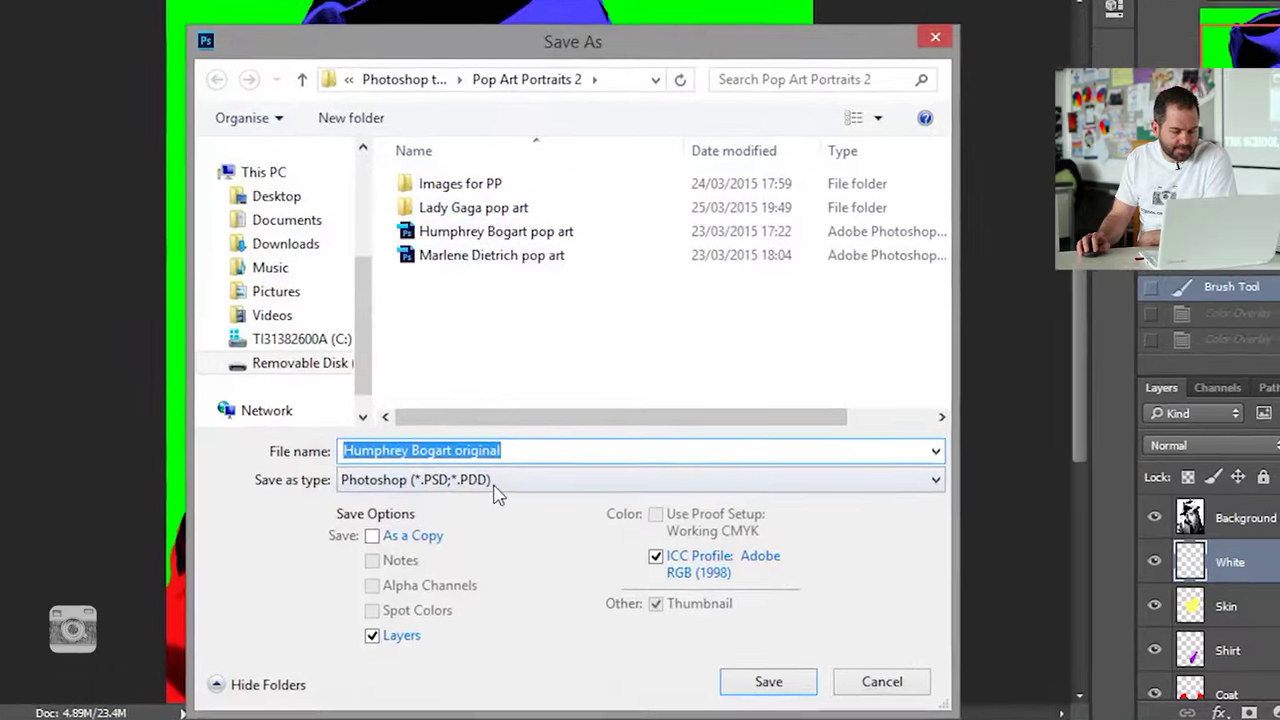
pyautogui.click(497, 494)
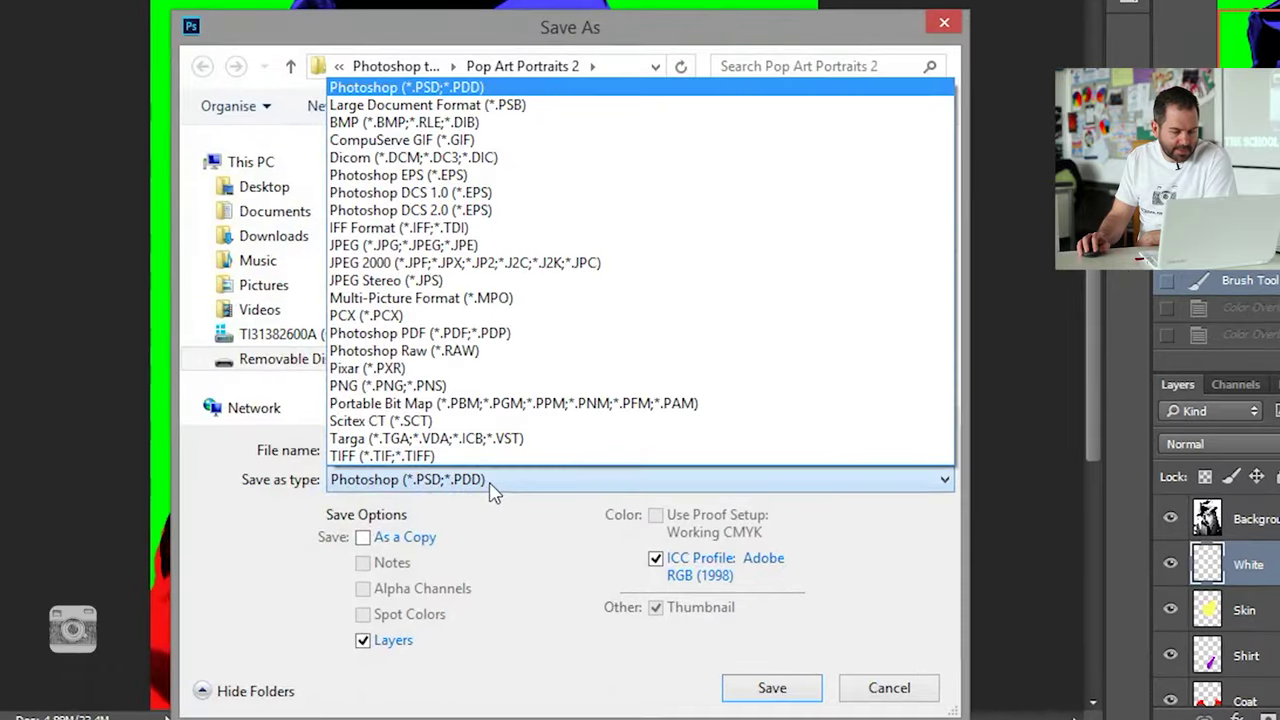
pyautogui.click(497, 246)
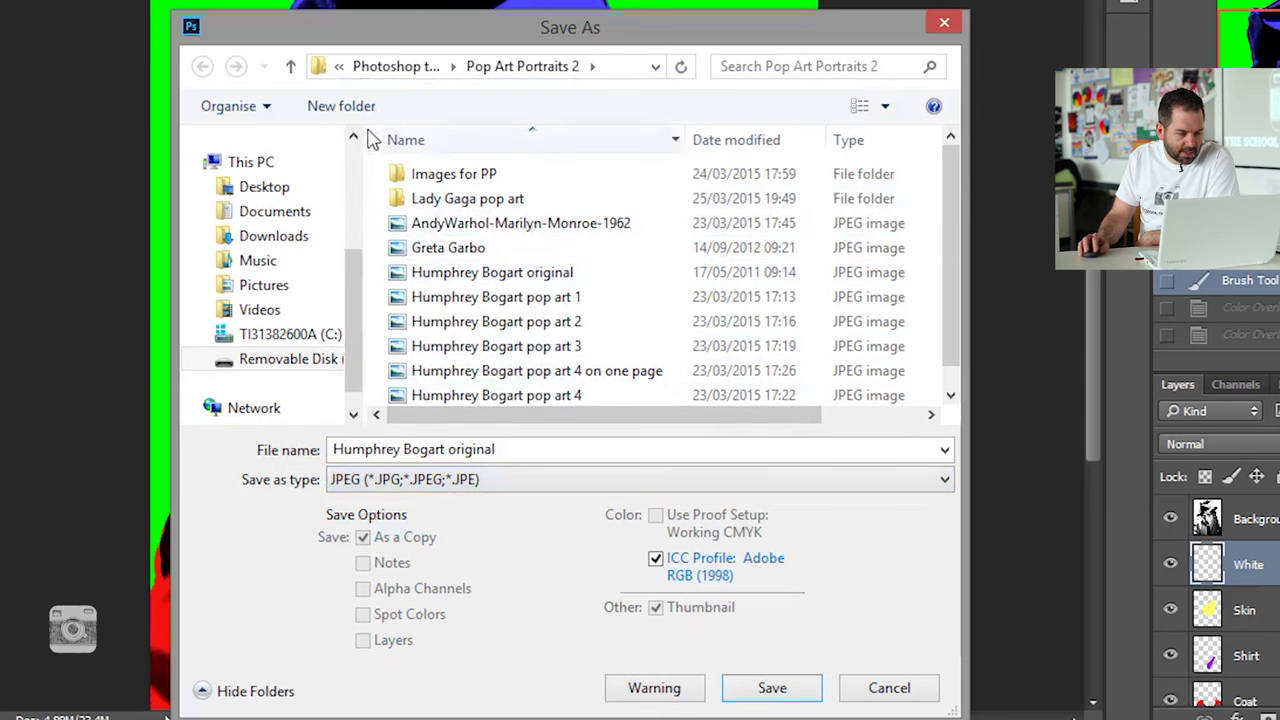
pyautogui.click(340, 108)
pyautogui.press('Return')
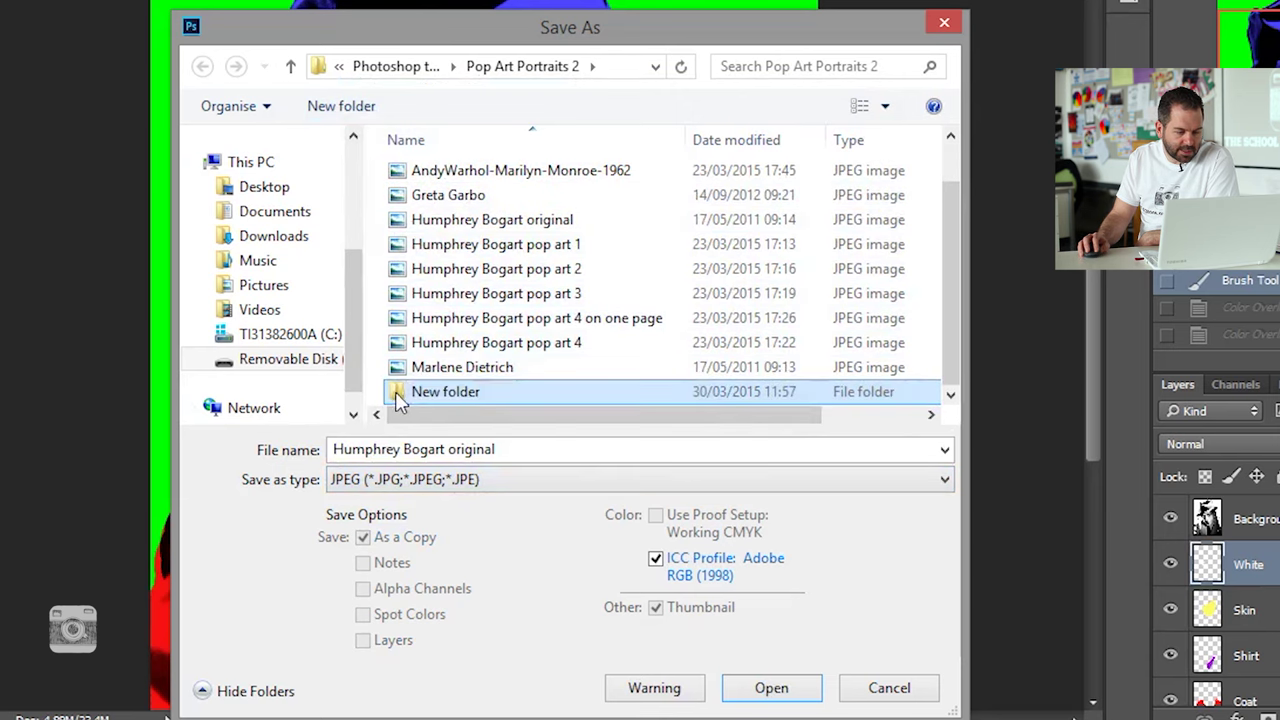
pyautogui.doubleClick(400, 392)
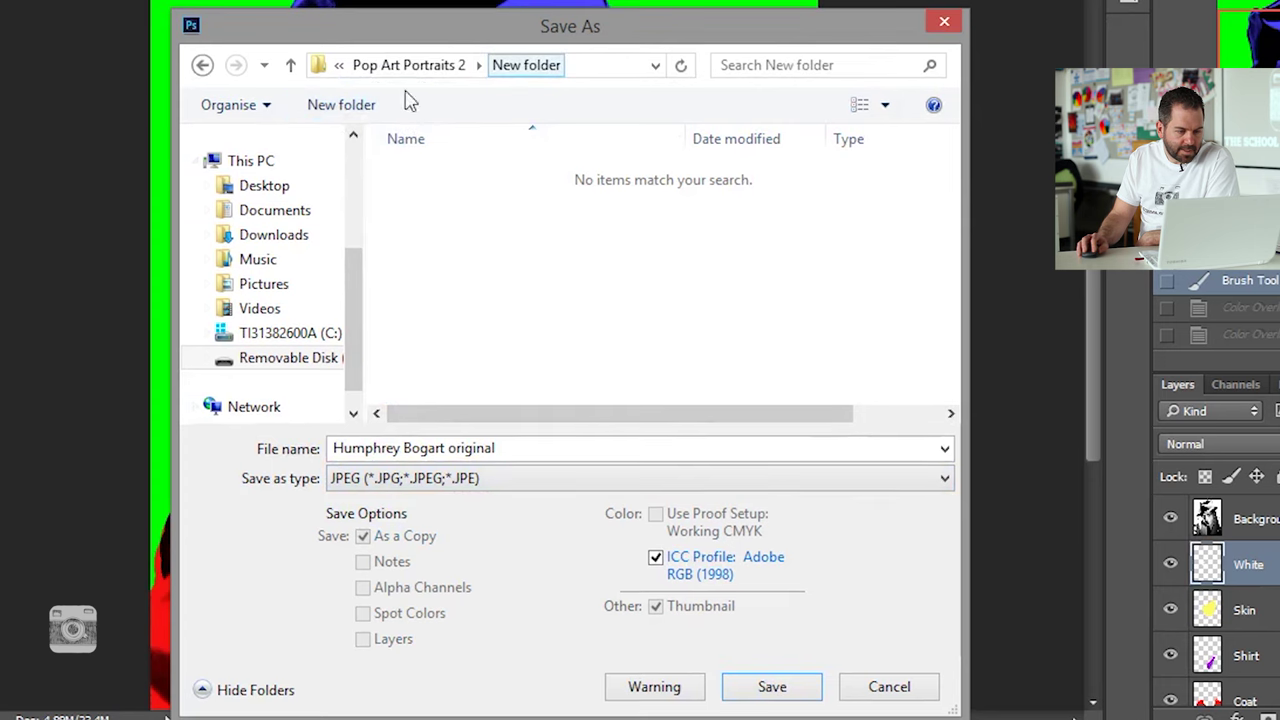
# Step: Name the JPEG copy Humphrey Bogart 1 and save it at Maximum quality 10
pyautogui.click(531, 448)
pyautogui.moveTo(531, 448); pyautogui.dragTo(451, 452)
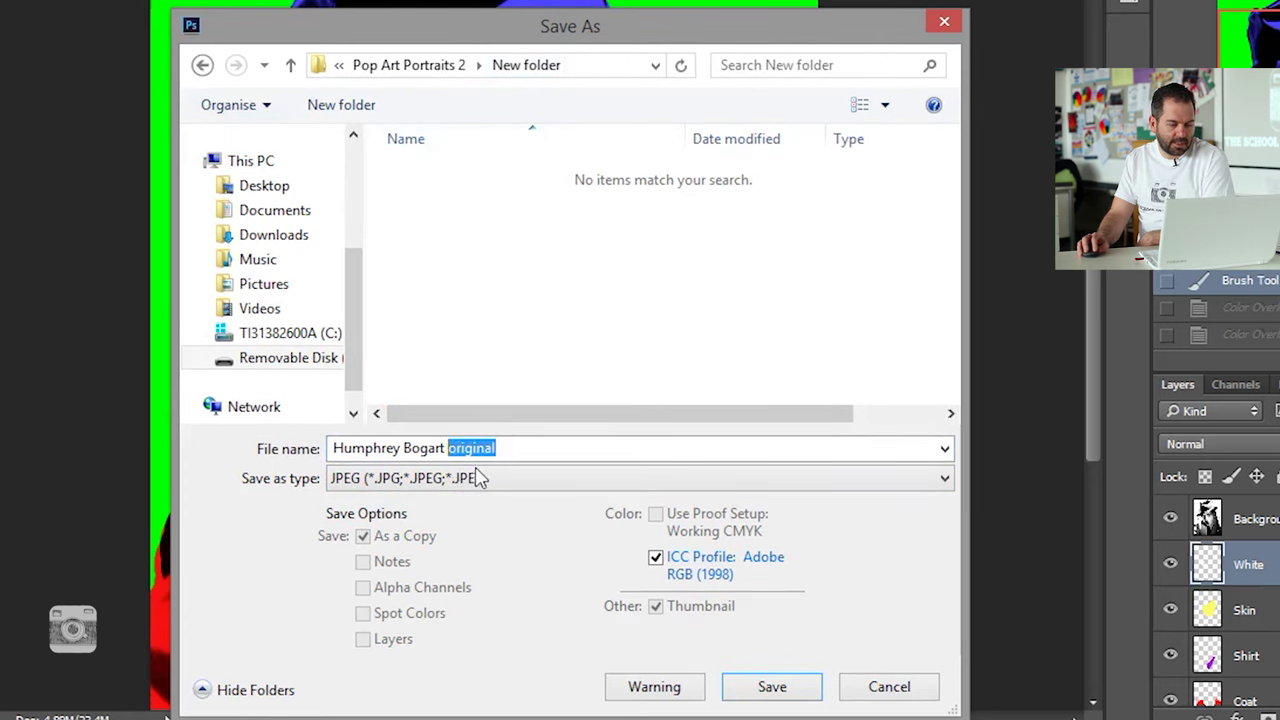
pyautogui.write('1')
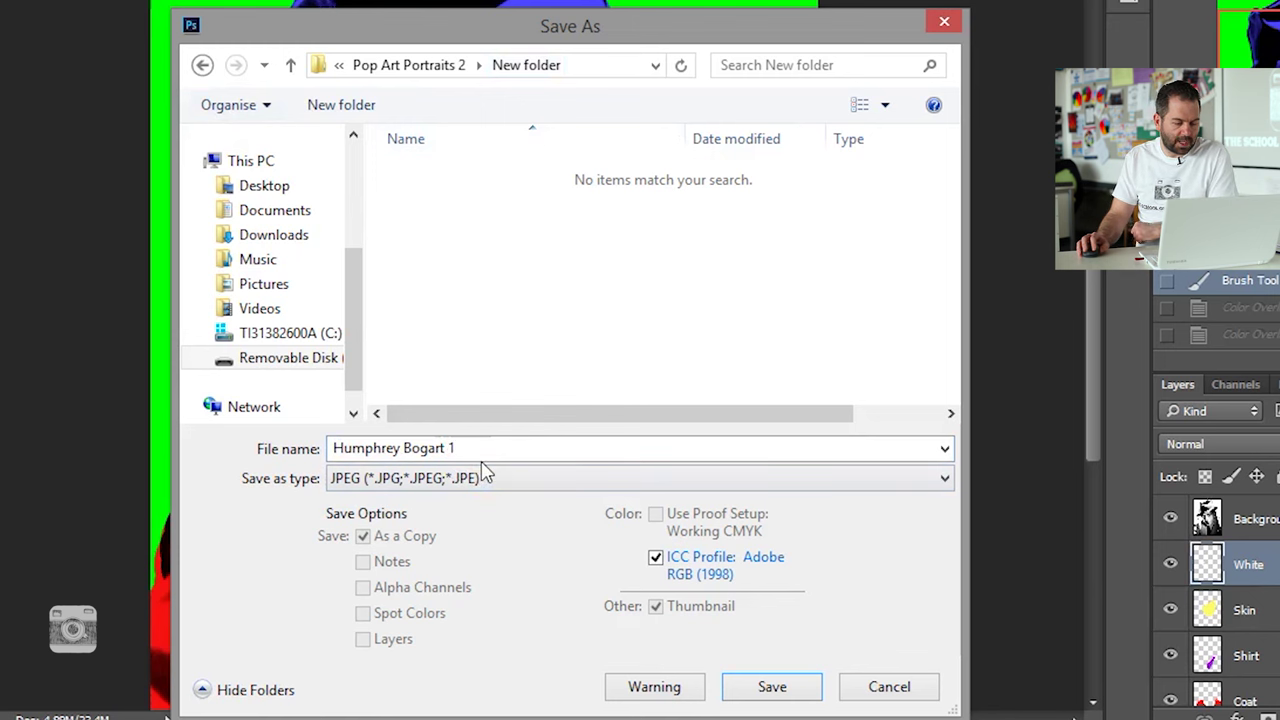
pyautogui.click(783, 694)
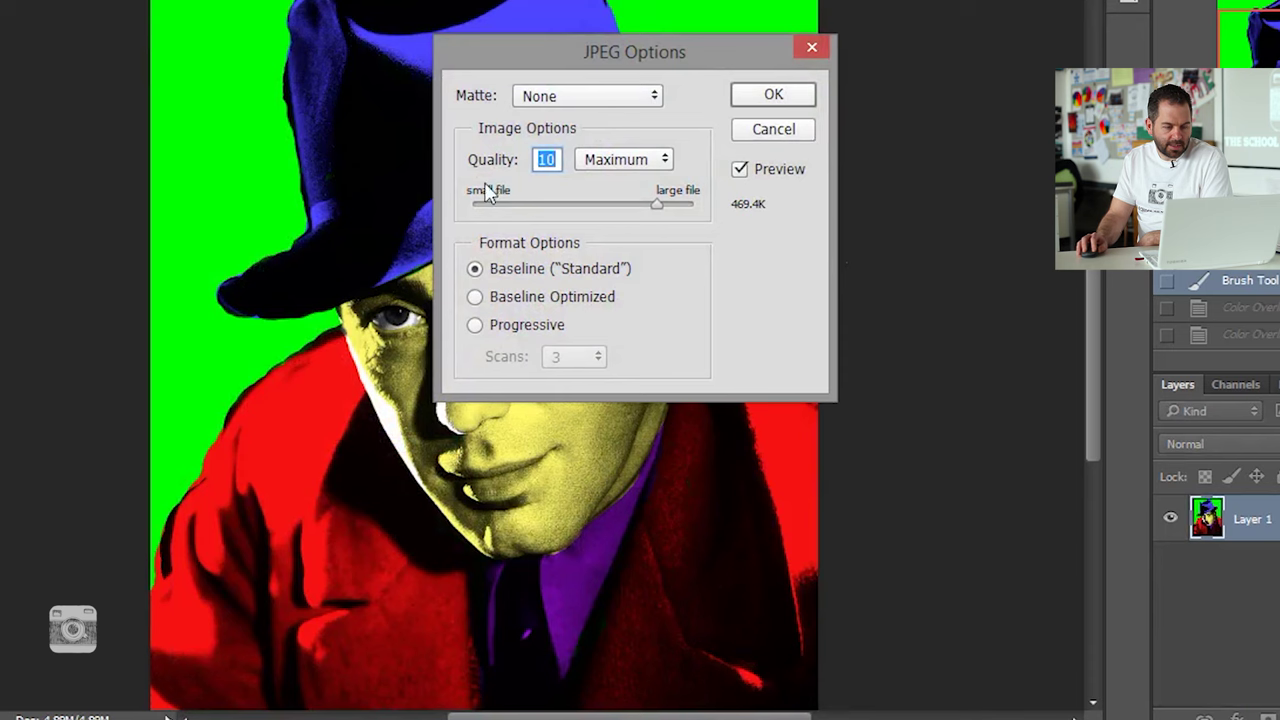
pyautogui.click(752, 98)
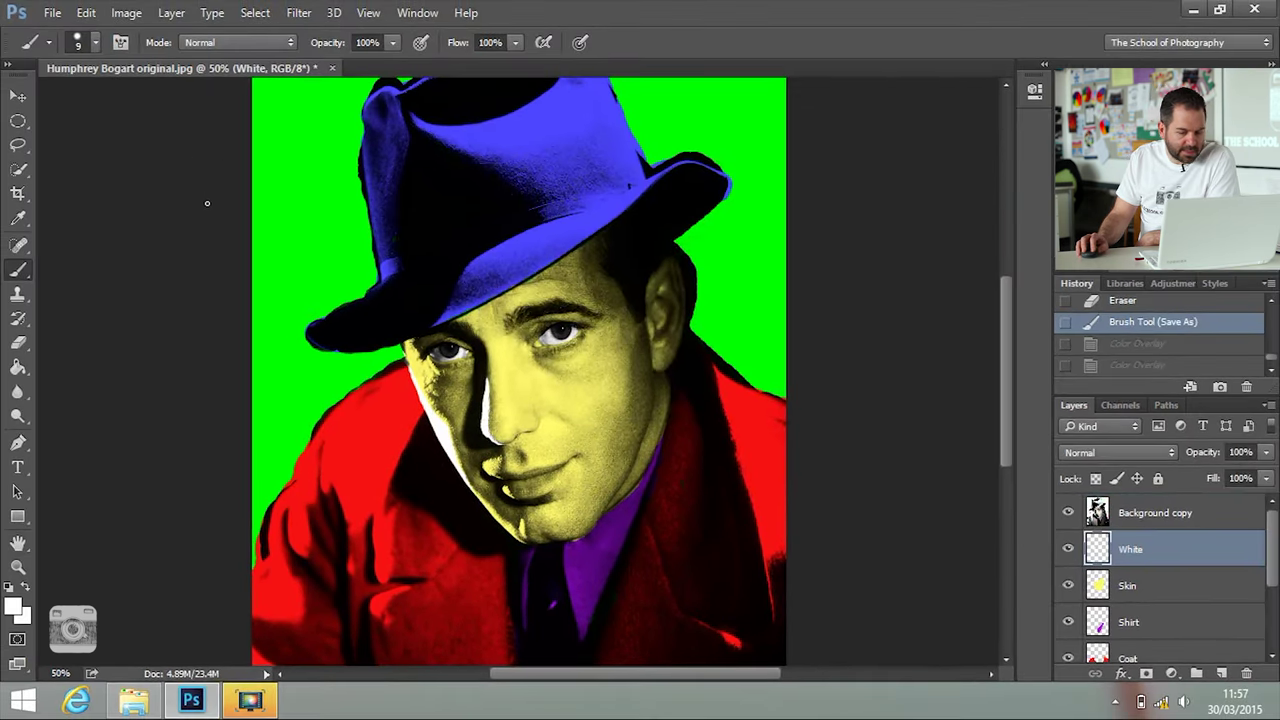
# Step: Save the layered image as Humphrey Bogart PSD in Photoshop format inside New folder, with Maximize Compatibility enabled
pyautogui.click(48, 18)
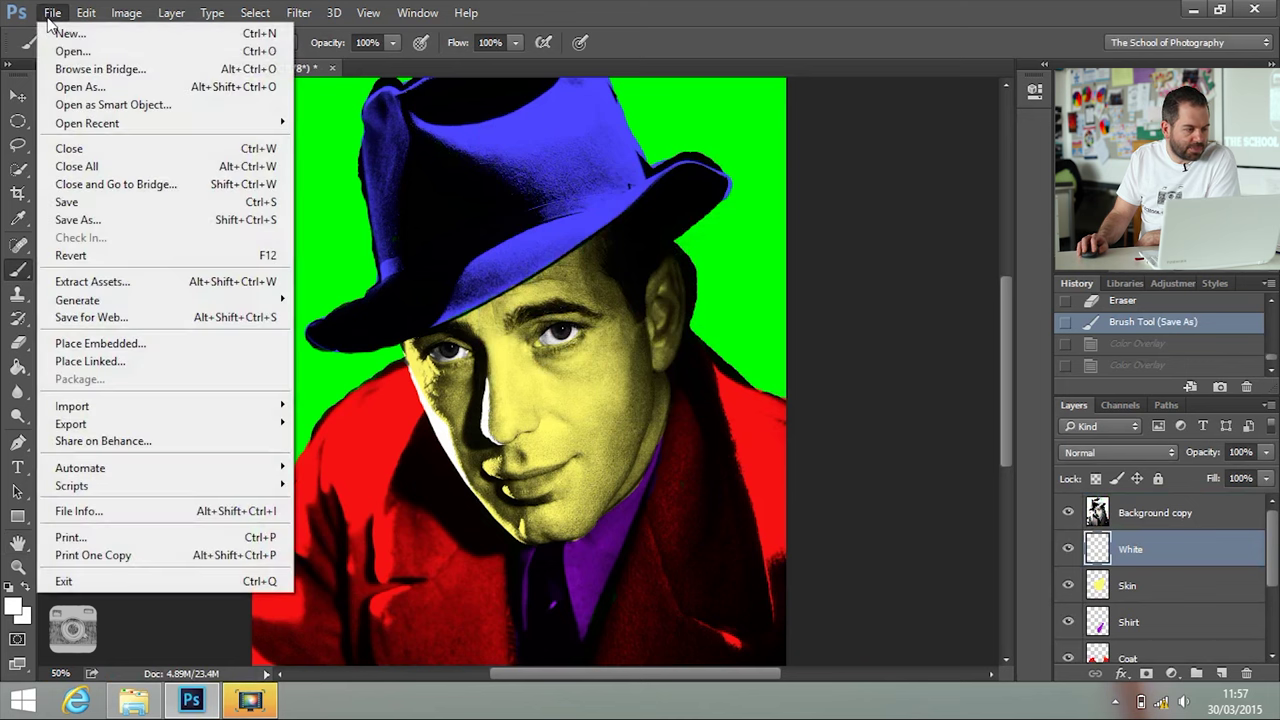
pyautogui.click(122, 221)
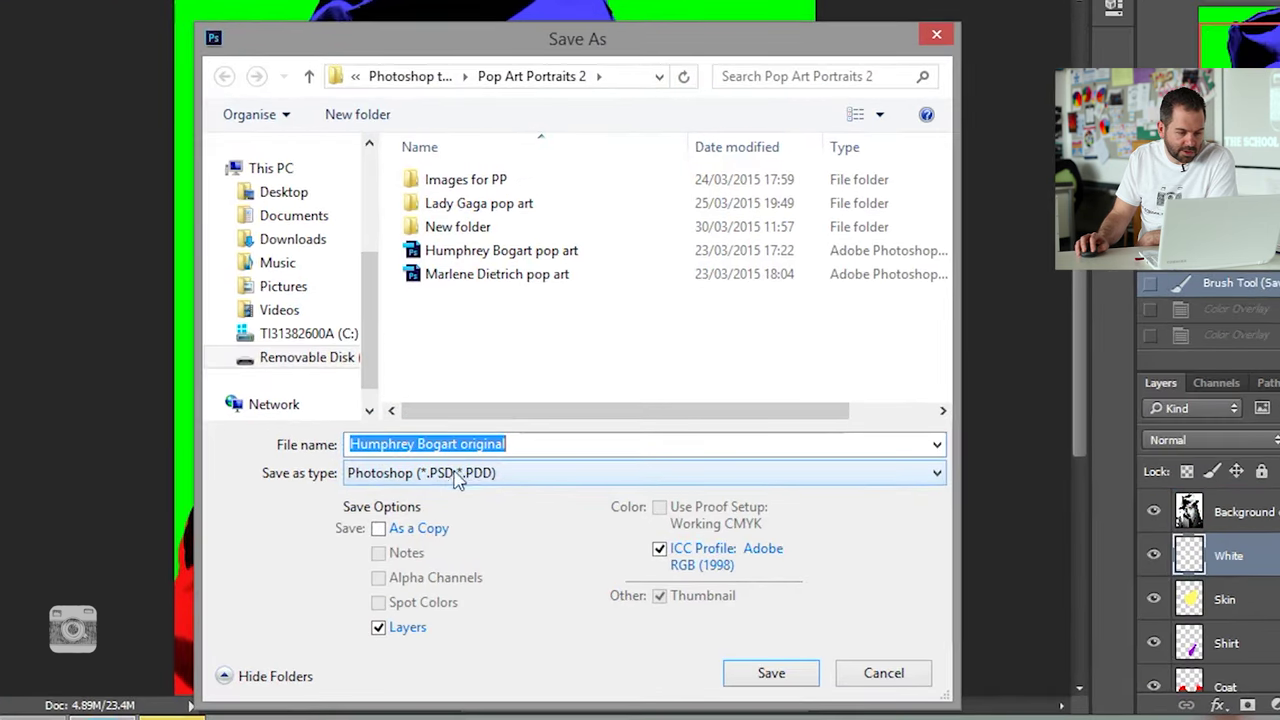
pyautogui.doubleClick(445, 227)
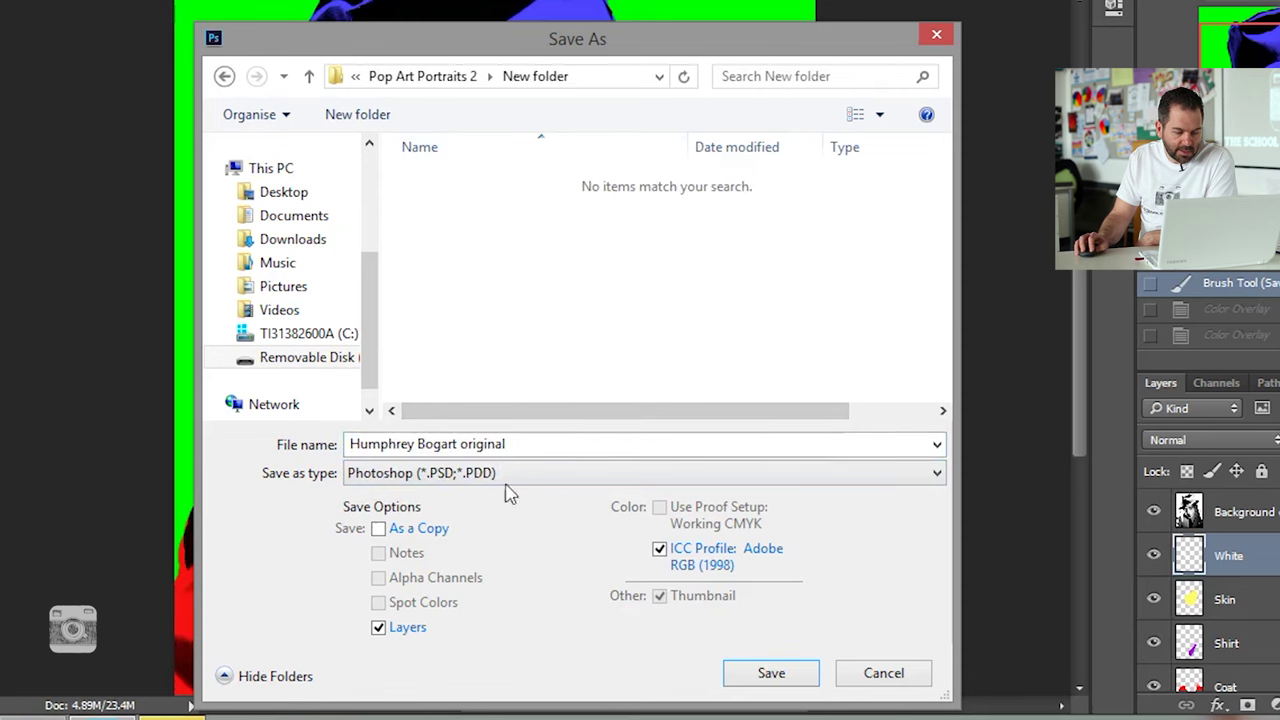
pyautogui.click(481, 443)
pyautogui.moveTo(508, 443); pyautogui.dragTo(471, 443)
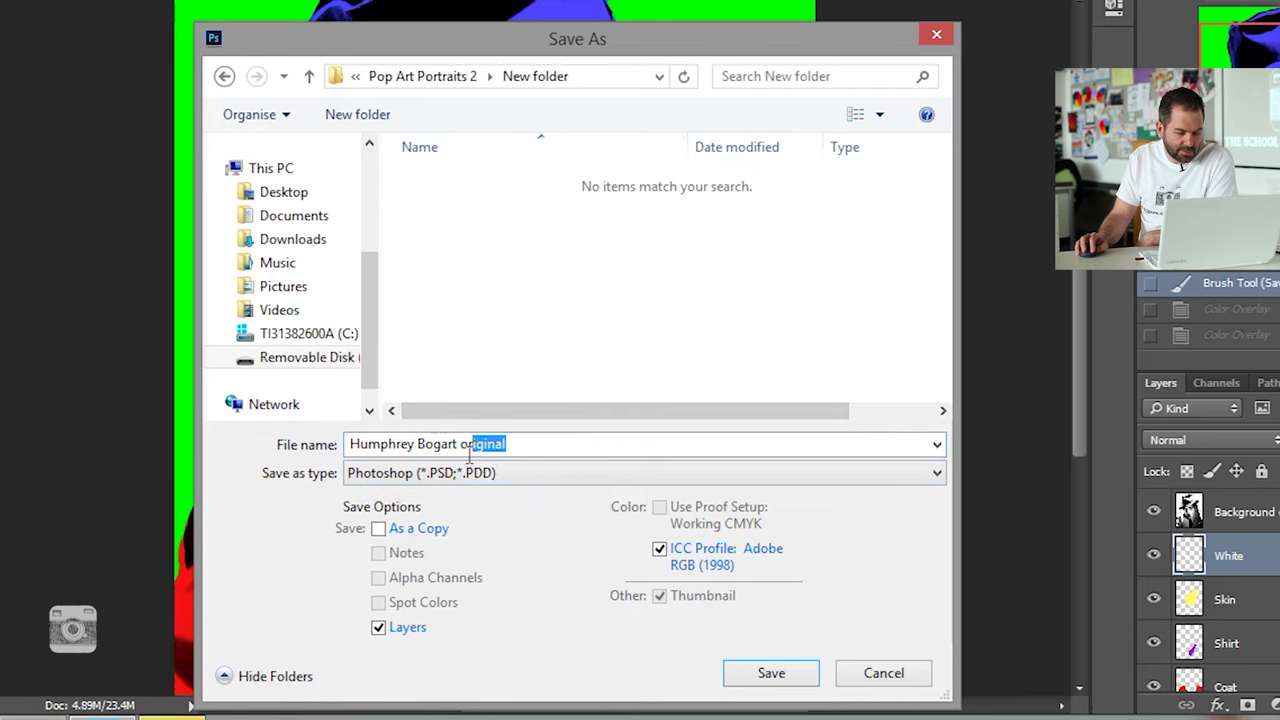
pyautogui.write('PSD')
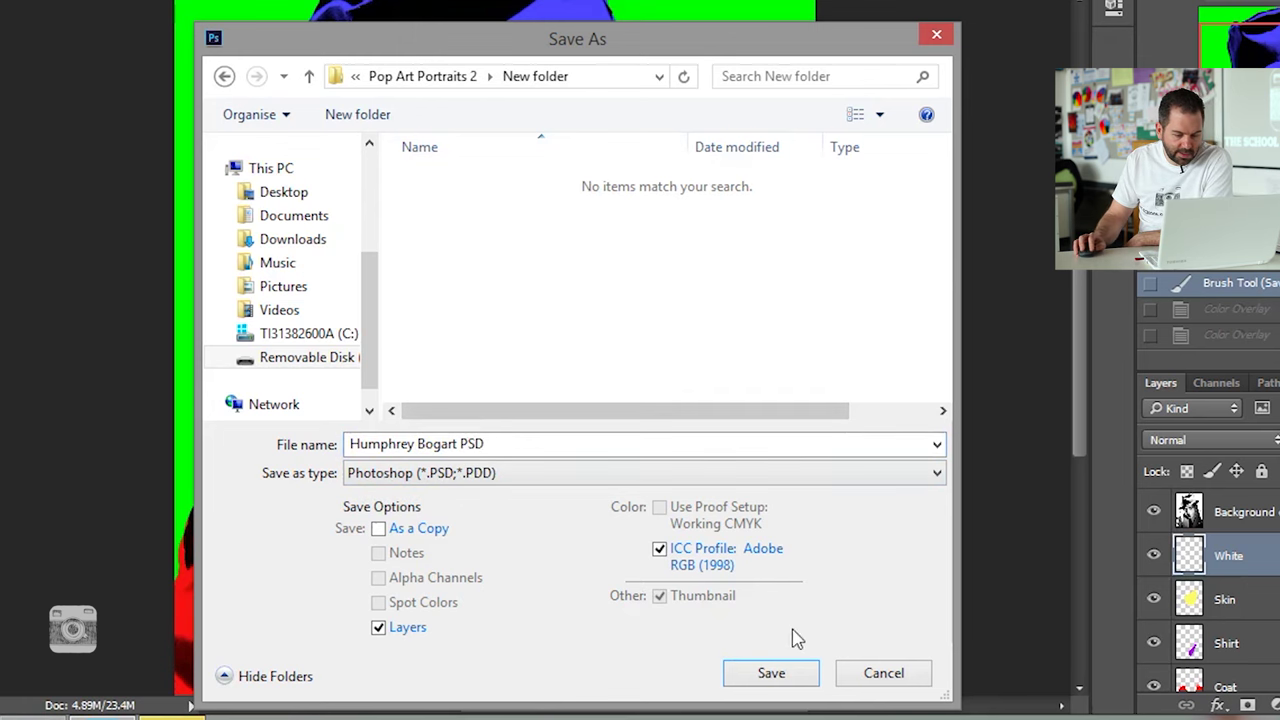
pyautogui.click(789, 677)
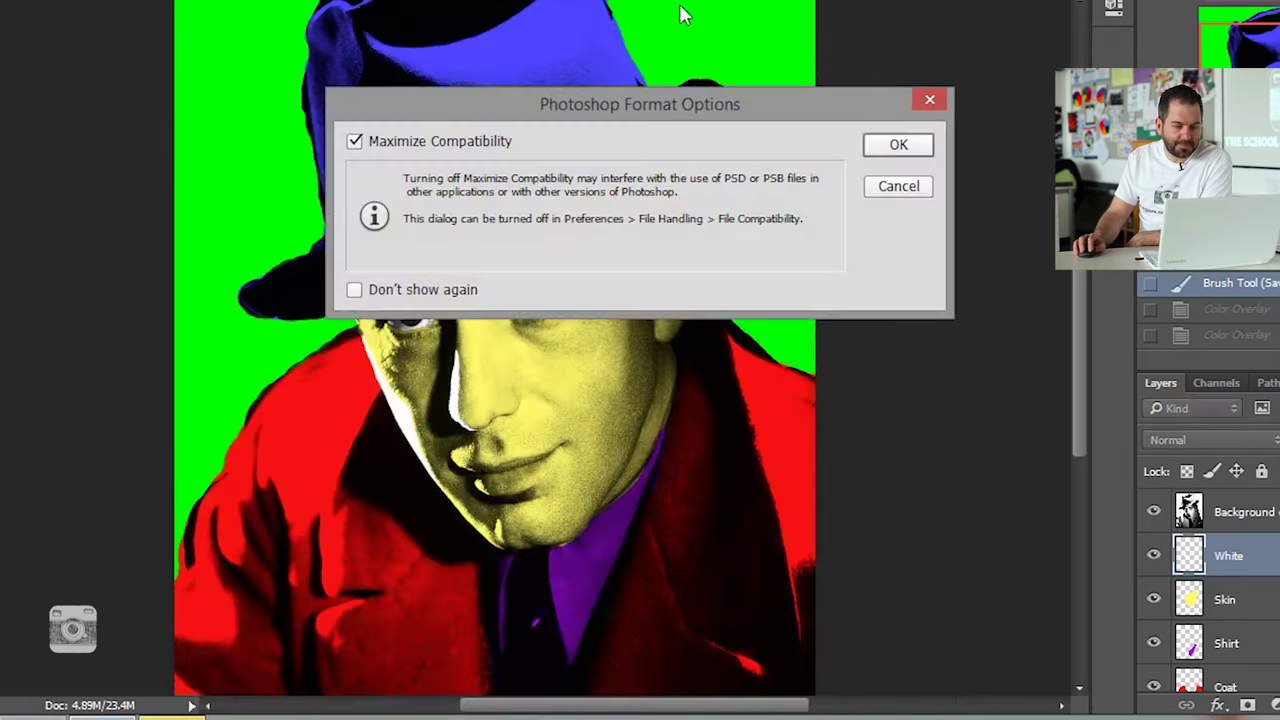
pyautogui.click(898, 147)
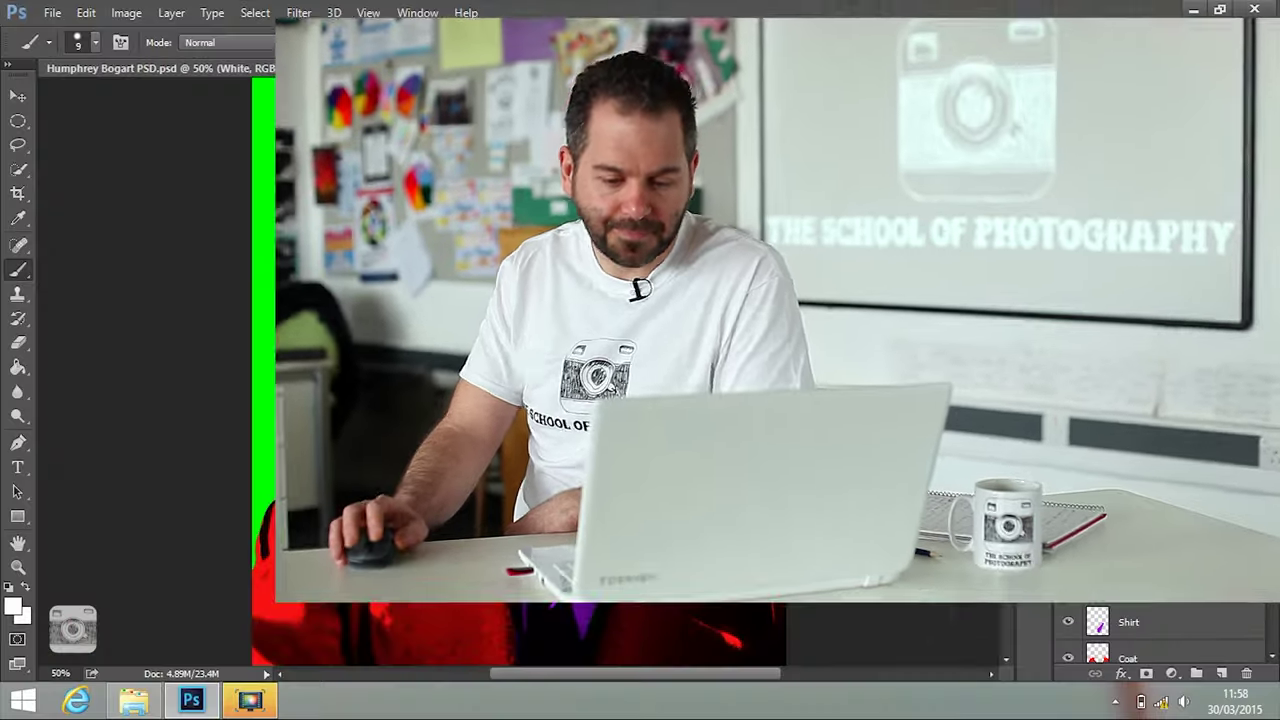
# Step: Float the Layers panel beside the portrait and review the colour layers from White to Background colour by hiding and reshowing them
pyautogui.moveTo(1085, 411); pyautogui.dragTo(816, 156)
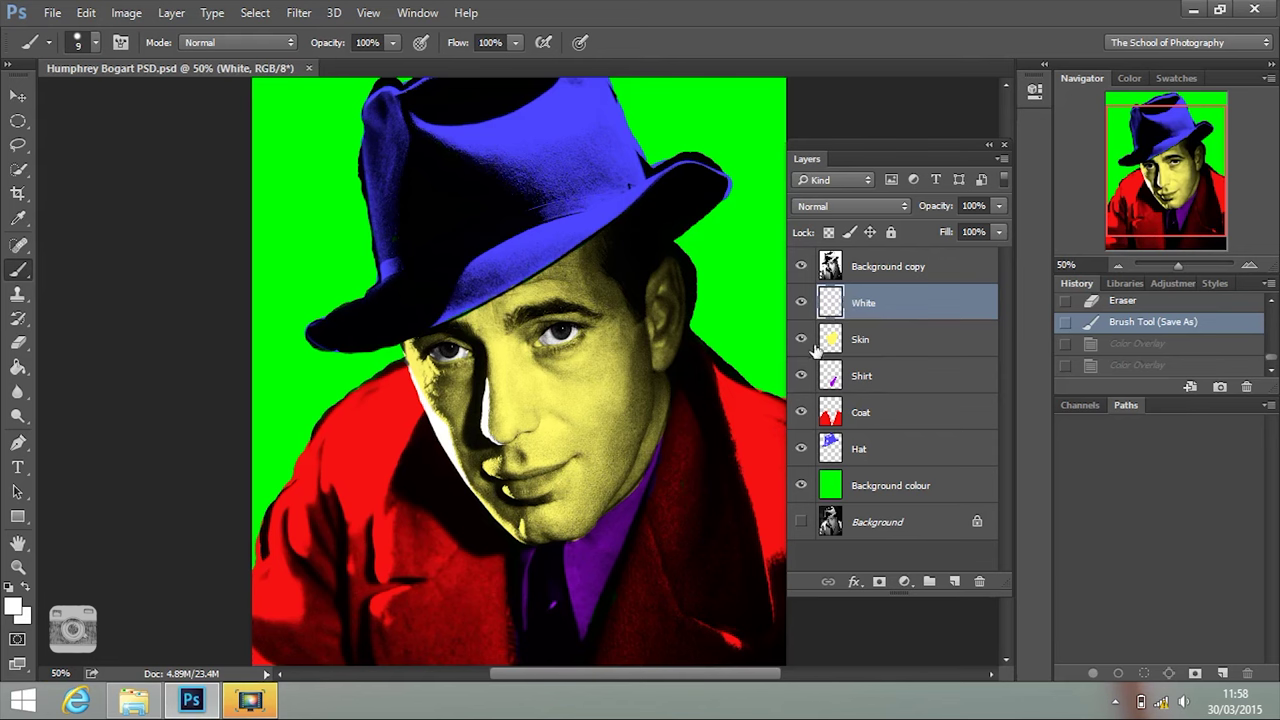
pyautogui.click(802, 303)
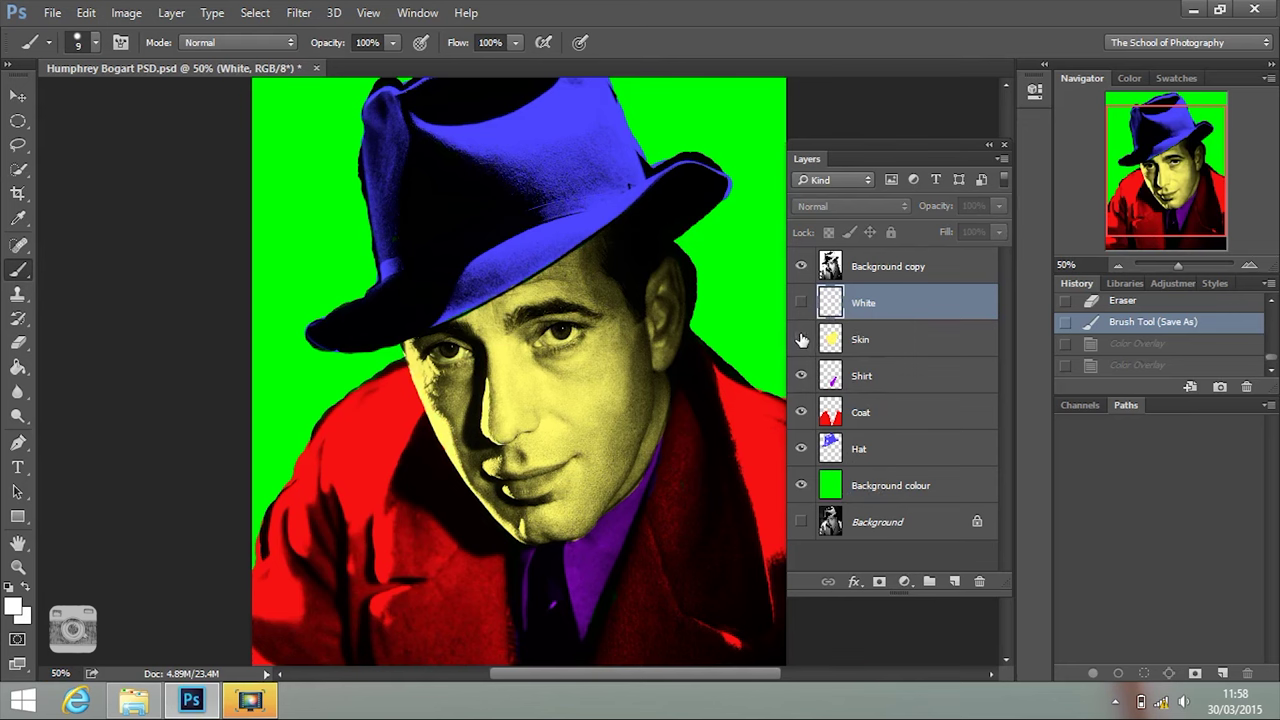
pyautogui.click(801, 339)
pyautogui.click(801, 375)
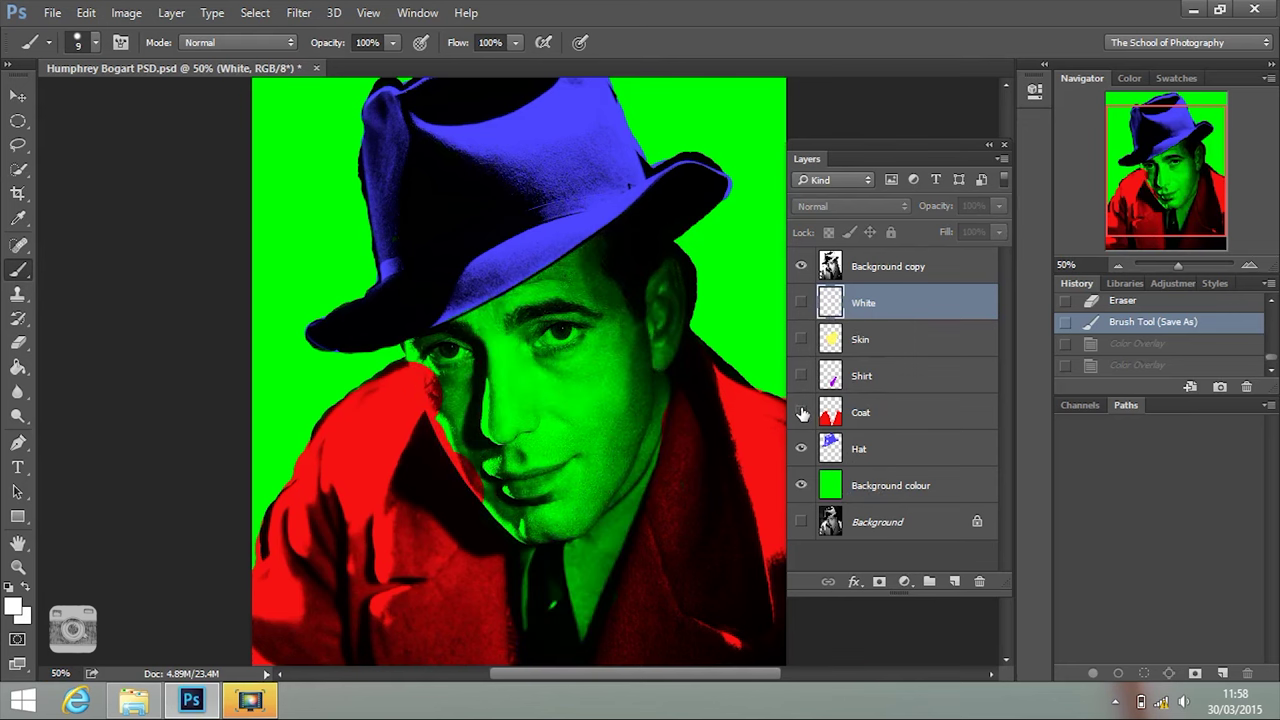
pyautogui.click(801, 412)
pyautogui.click(801, 449)
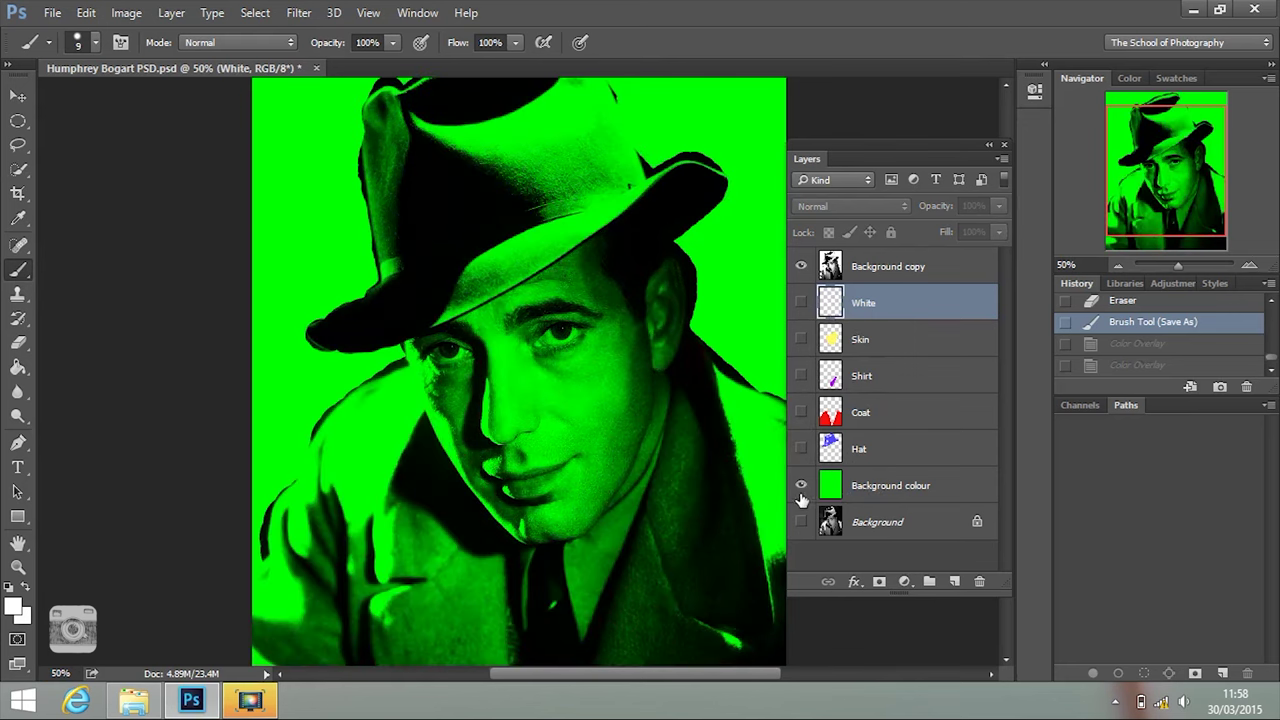
pyautogui.click(801, 486)
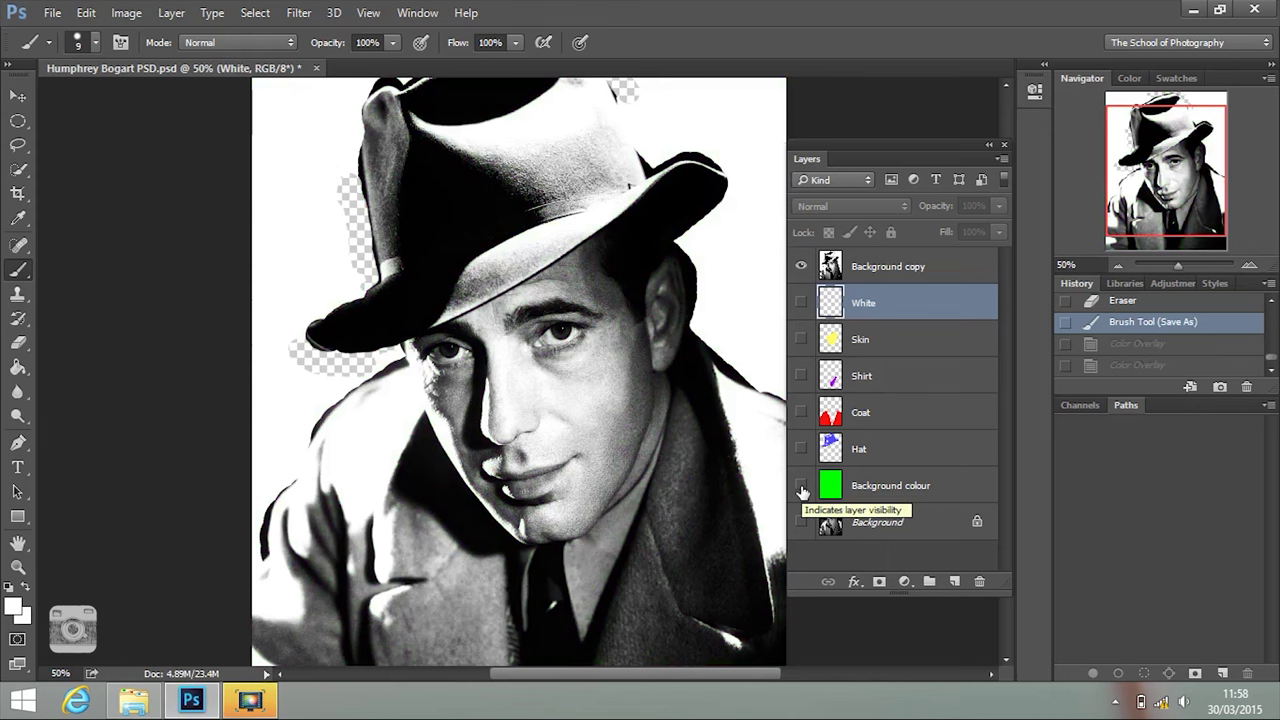
pyautogui.click(801, 303)
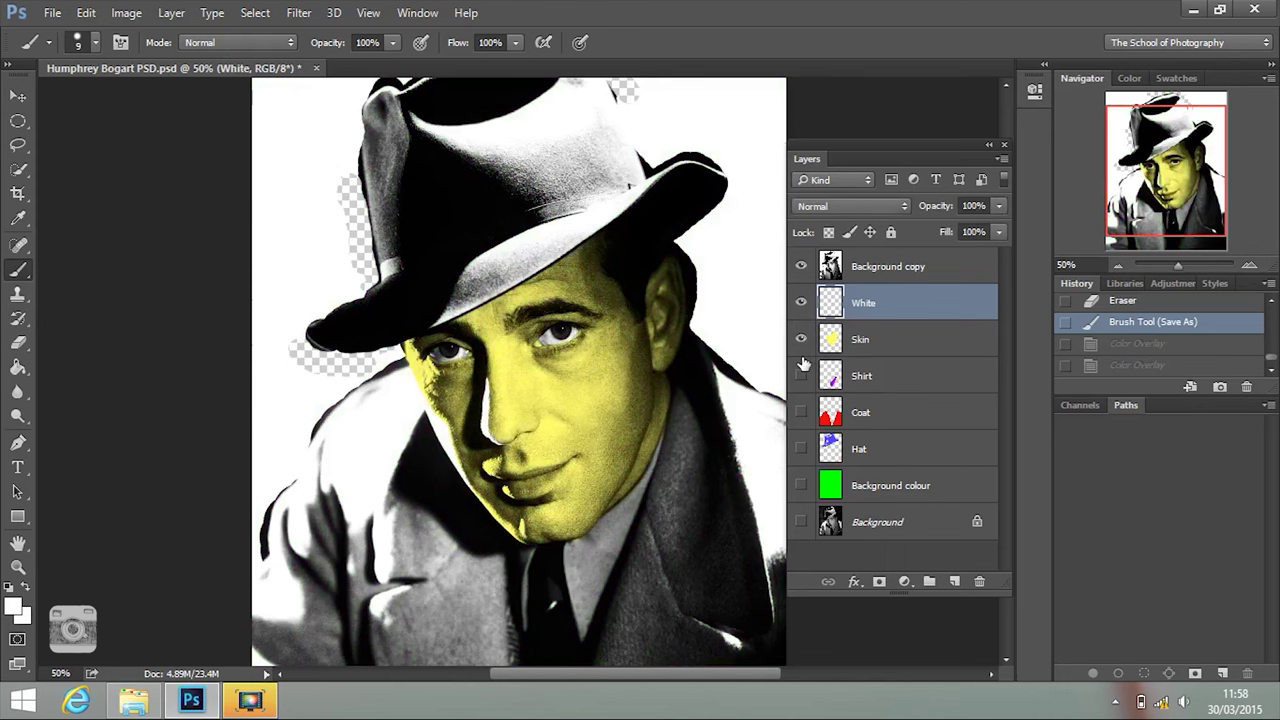
pyautogui.click(803, 484)
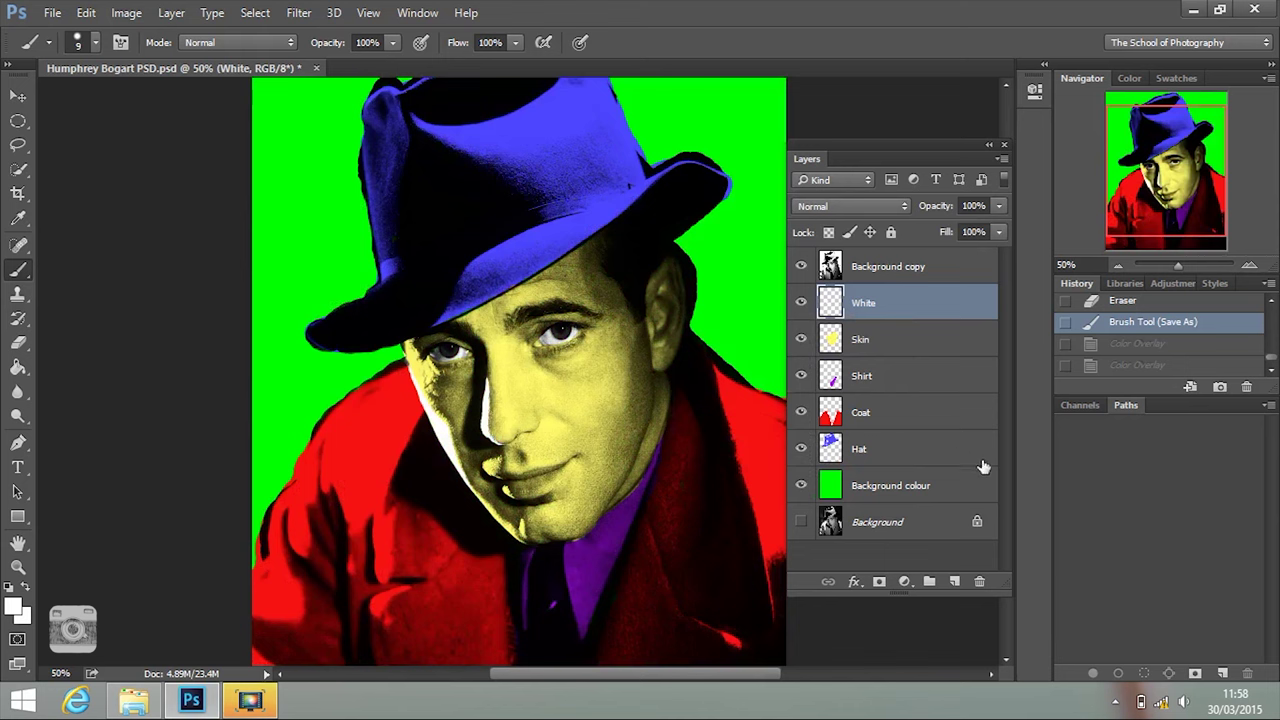
# Step: Apply a light grey Color Overlay in Normal mode at 100% opacity to the Skin layer
pyautogui.click(955, 340)
pyautogui.doubleClick(957, 345)
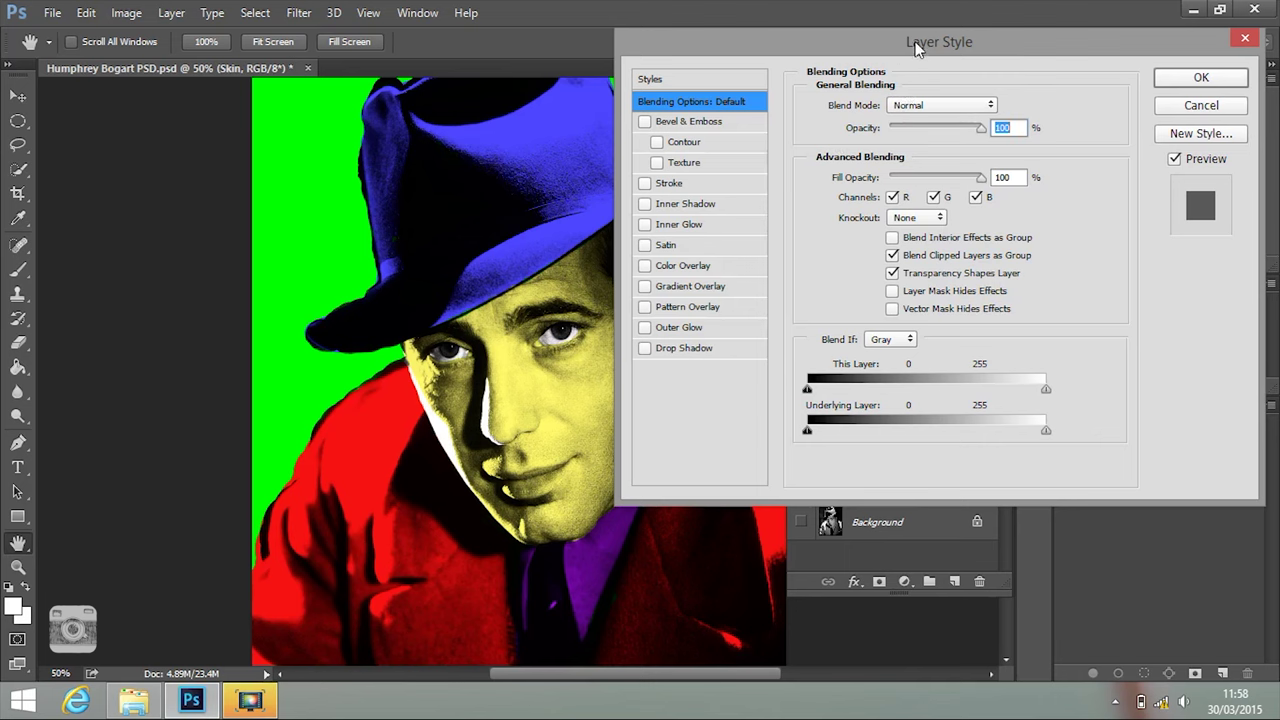
pyautogui.click(713, 266)
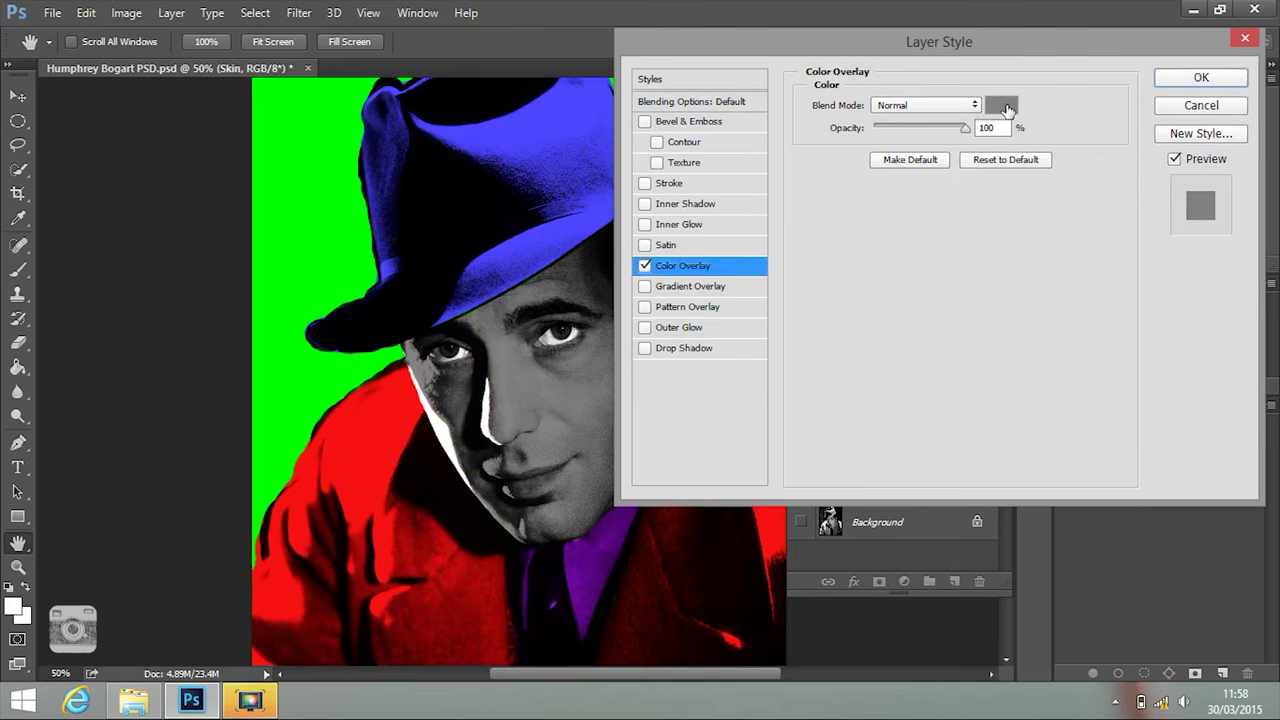
pyautogui.click(1003, 106)
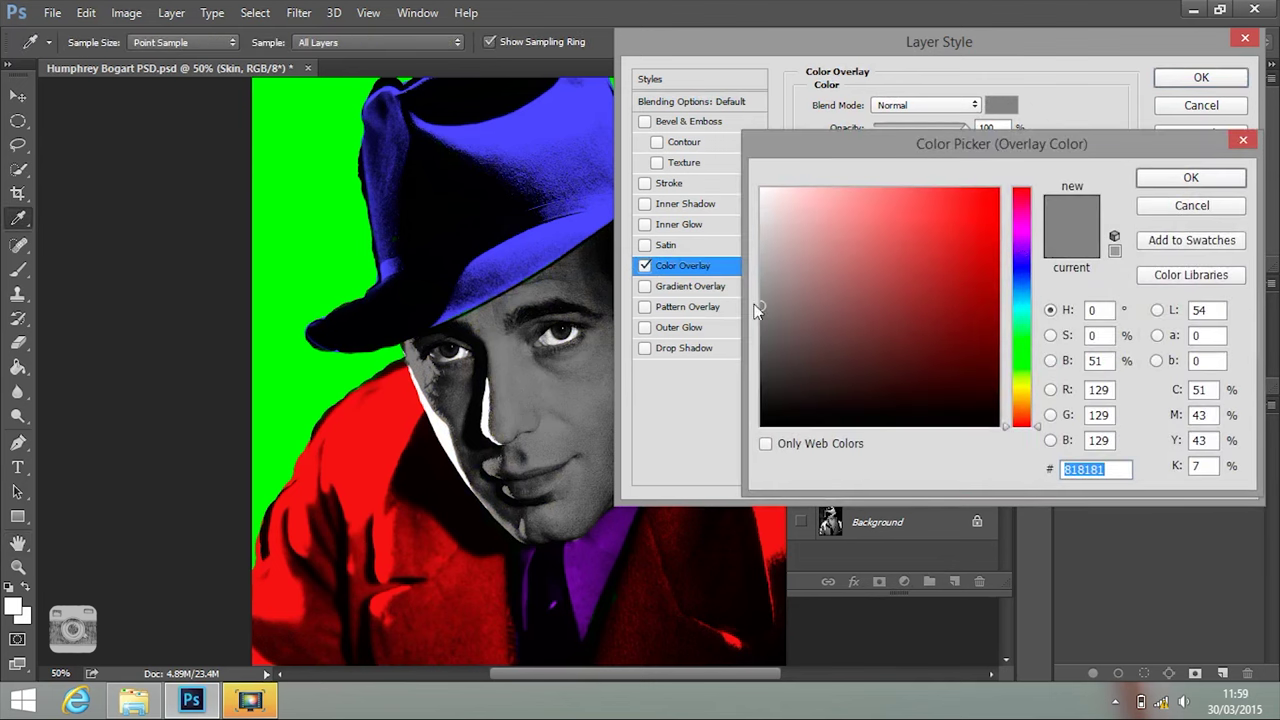
pyautogui.moveTo(766, 307)
pyautogui.mouseDown()
pyautogui.moveTo(765, 333)
pyautogui.moveTo(768, 293)
pyautogui.moveTo(734, 250)
pyautogui.moveTo(761, 251)
pyautogui.mouseUp()
pyautogui.click(1195, 177)
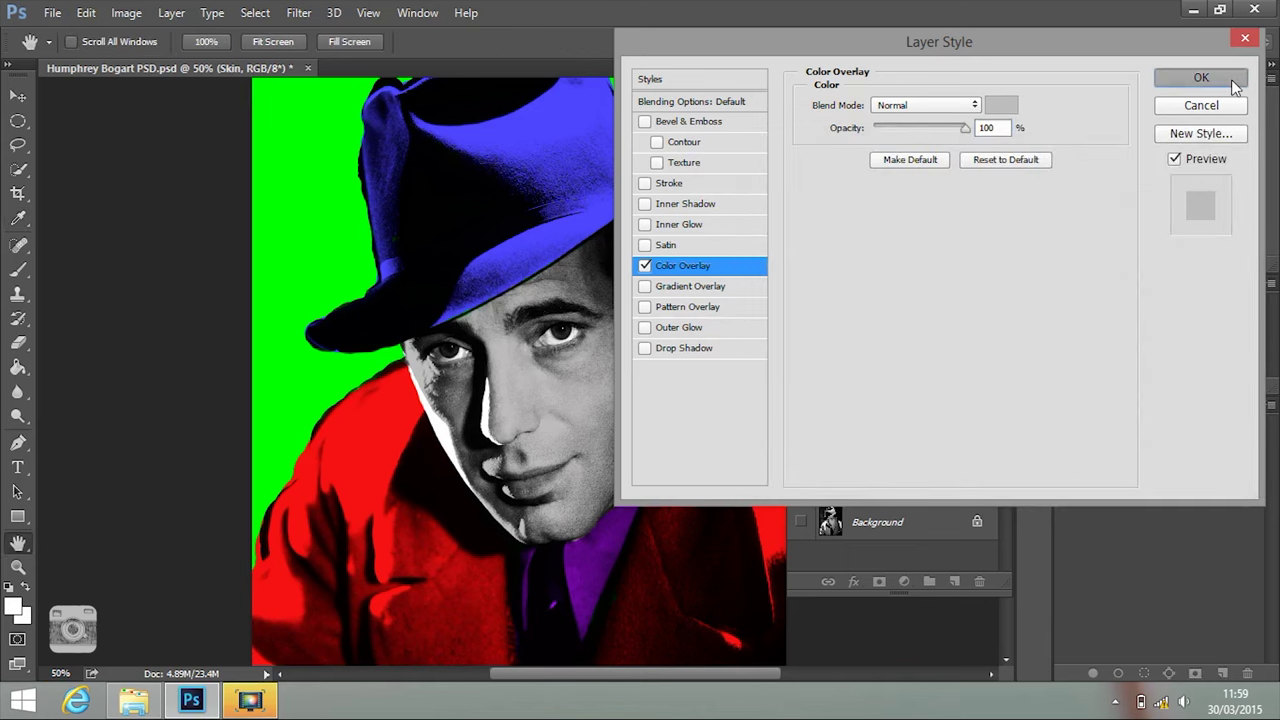
pyautogui.click(1233, 83)
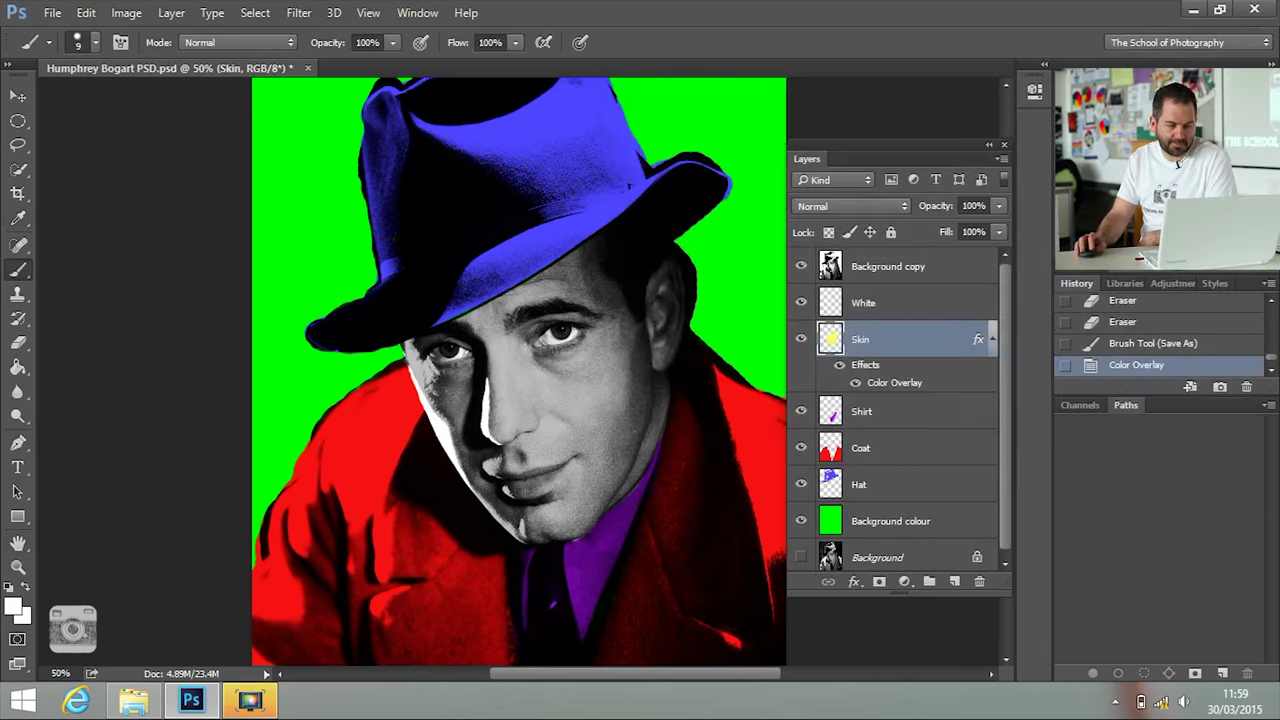
# Step: Apply a light pink Color Overlay (fe90ff) in Normal mode at 100% opacity to the Shirt layer
pyautogui.click(930, 424)
pyautogui.doubleClick(955, 411)
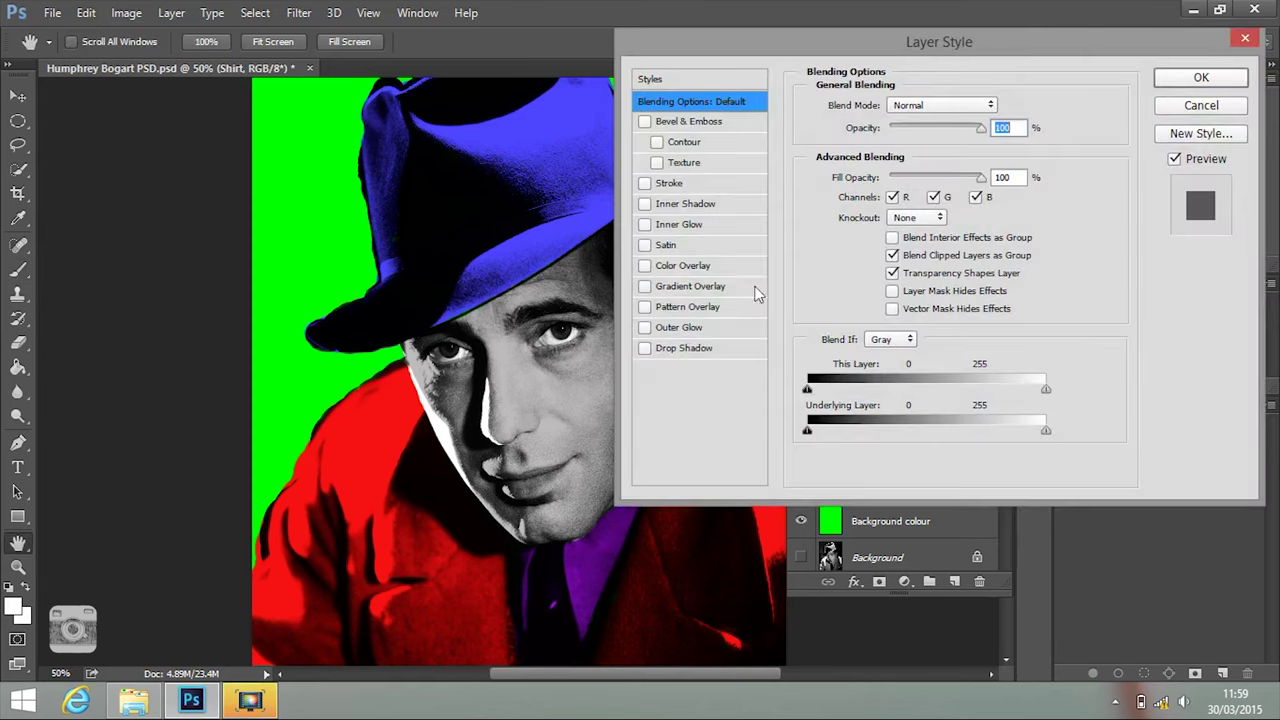
pyautogui.click(690, 265)
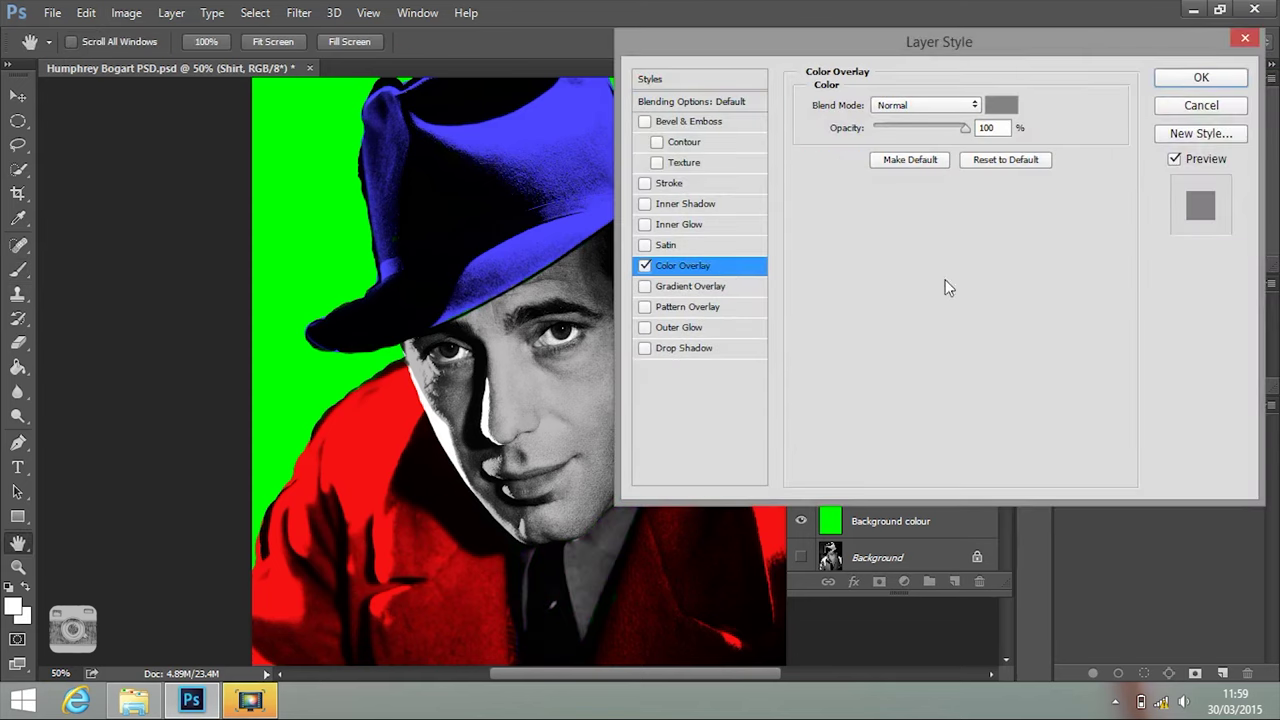
pyautogui.click(1000, 106)
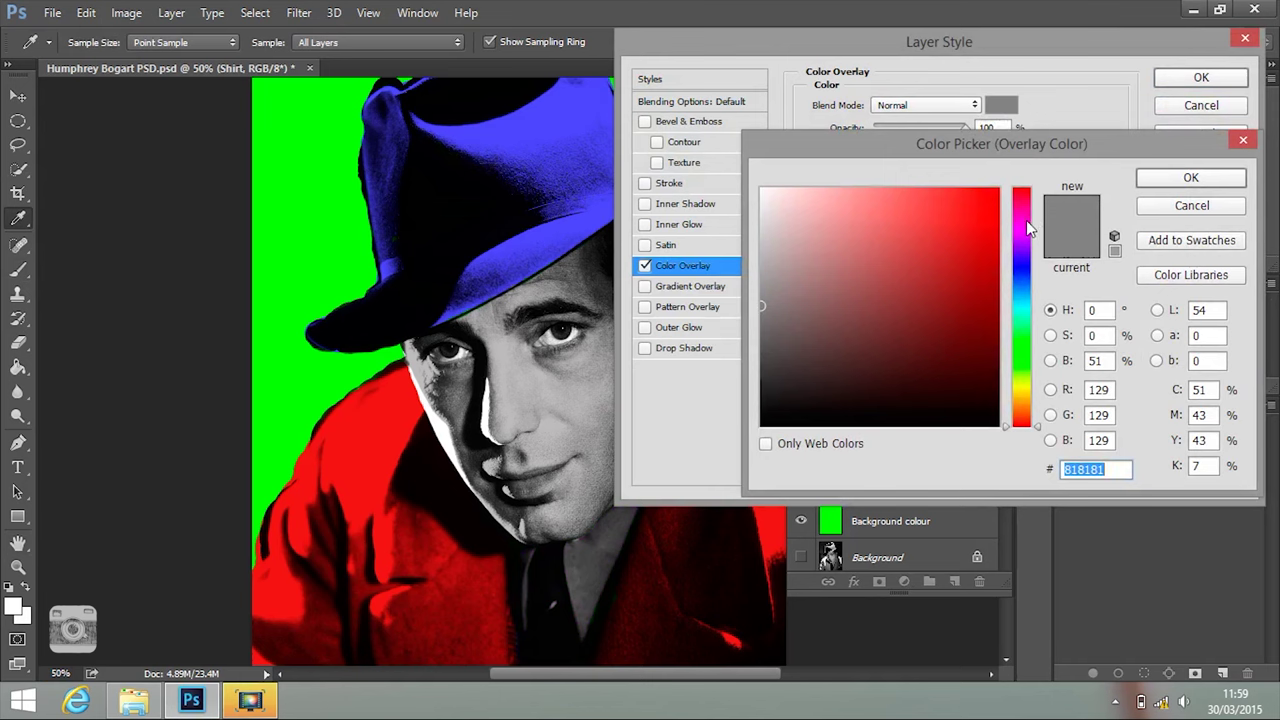
pyautogui.click(1026, 229)
pyautogui.moveTo(858, 195); pyautogui.dragTo(890, 182)
pyautogui.moveTo(860, 176); pyautogui.dragTo(863, 176)
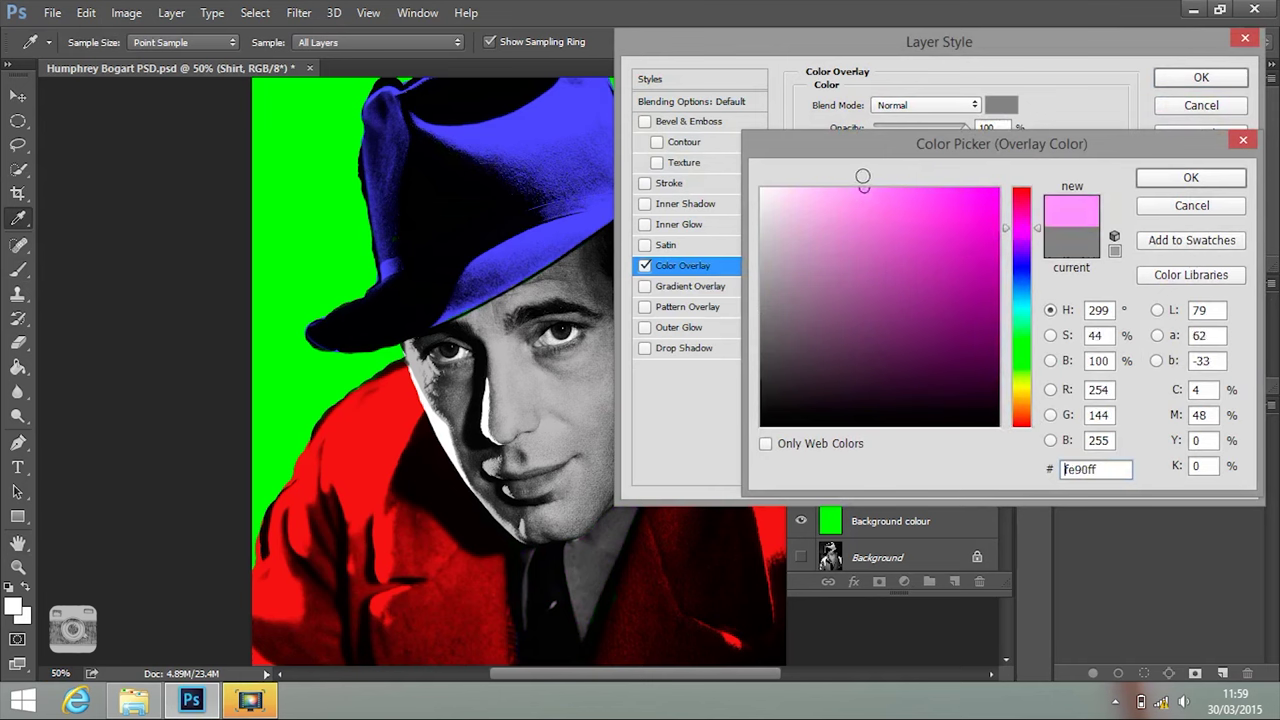
pyautogui.click(1190, 179)
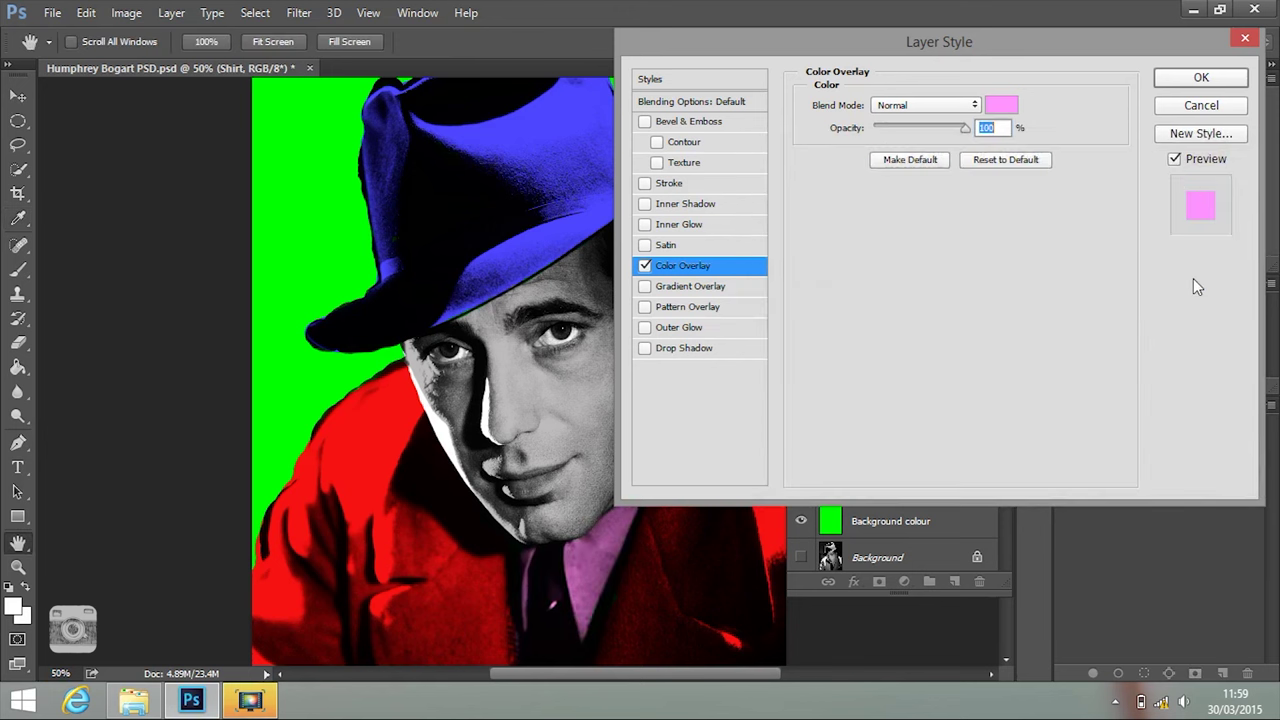
pyautogui.click(1201, 78)
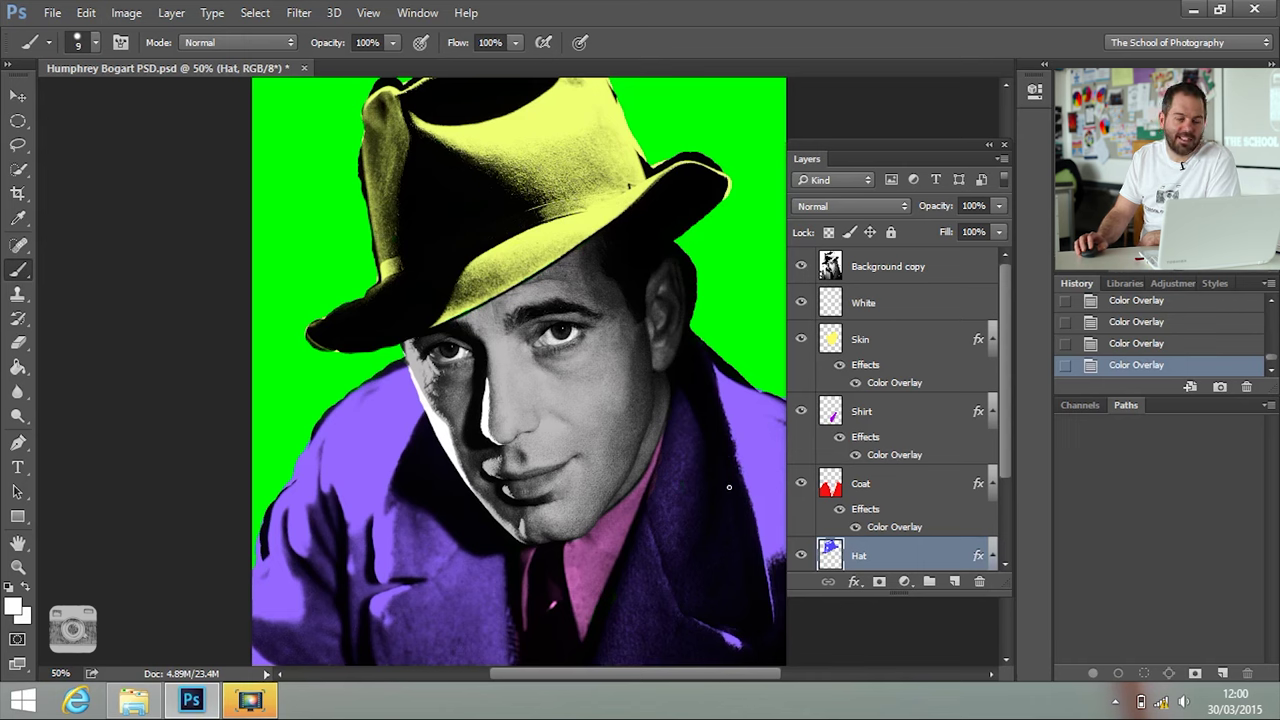
# Step: Save the recoloured portrait as a JPEG named Humphrey Bogart 2 in New folder at Maximum quality 10 with Baseline ("Standard") format
pyautogui.click(53, 14)
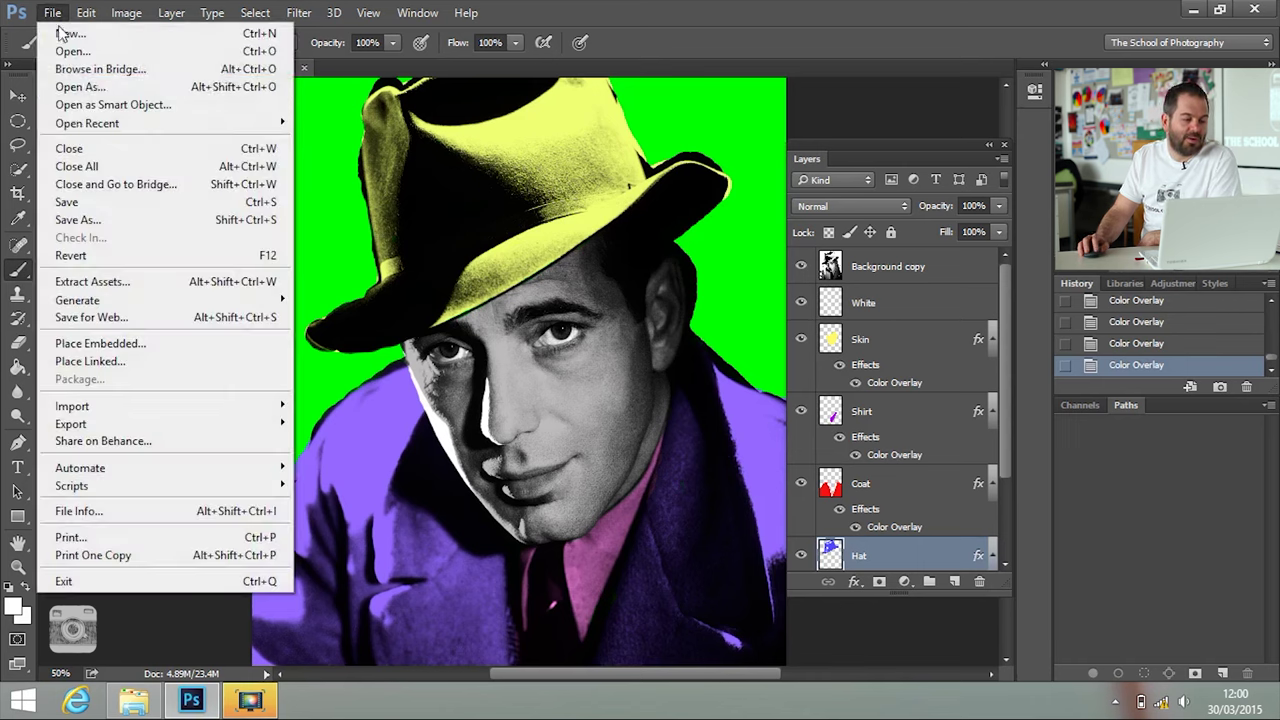
pyautogui.click(97, 227)
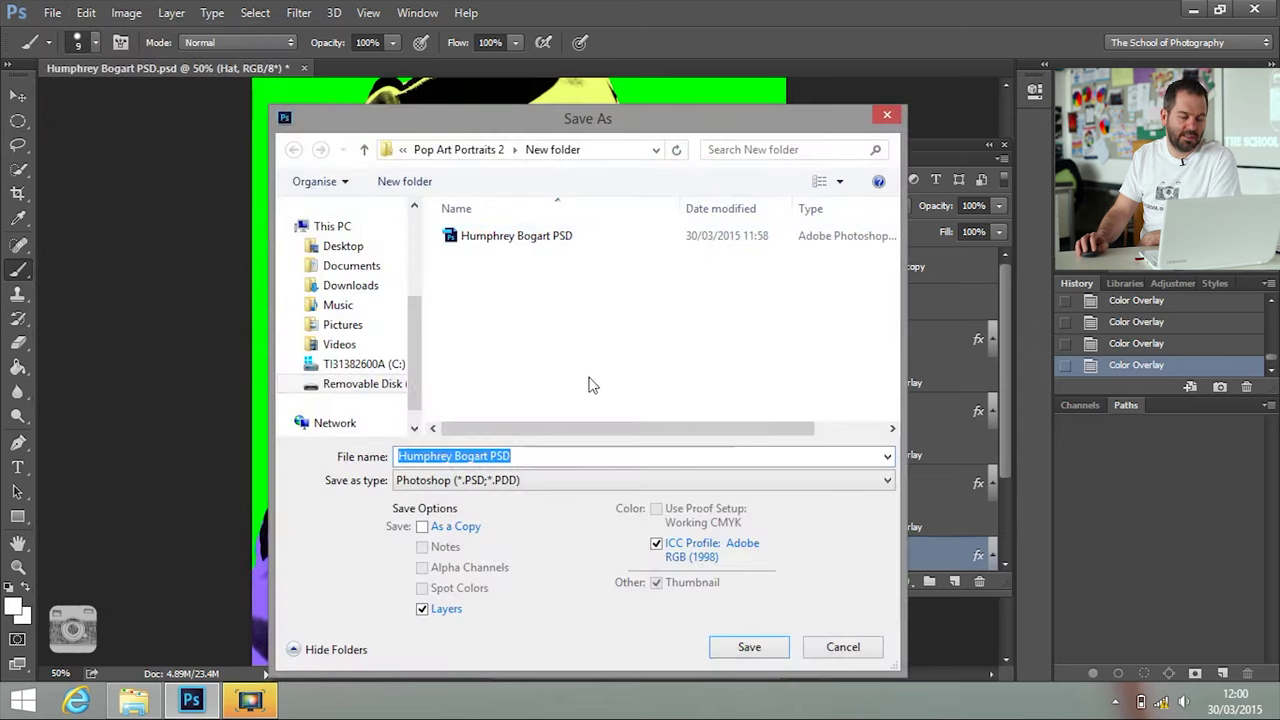
pyautogui.click(548, 481)
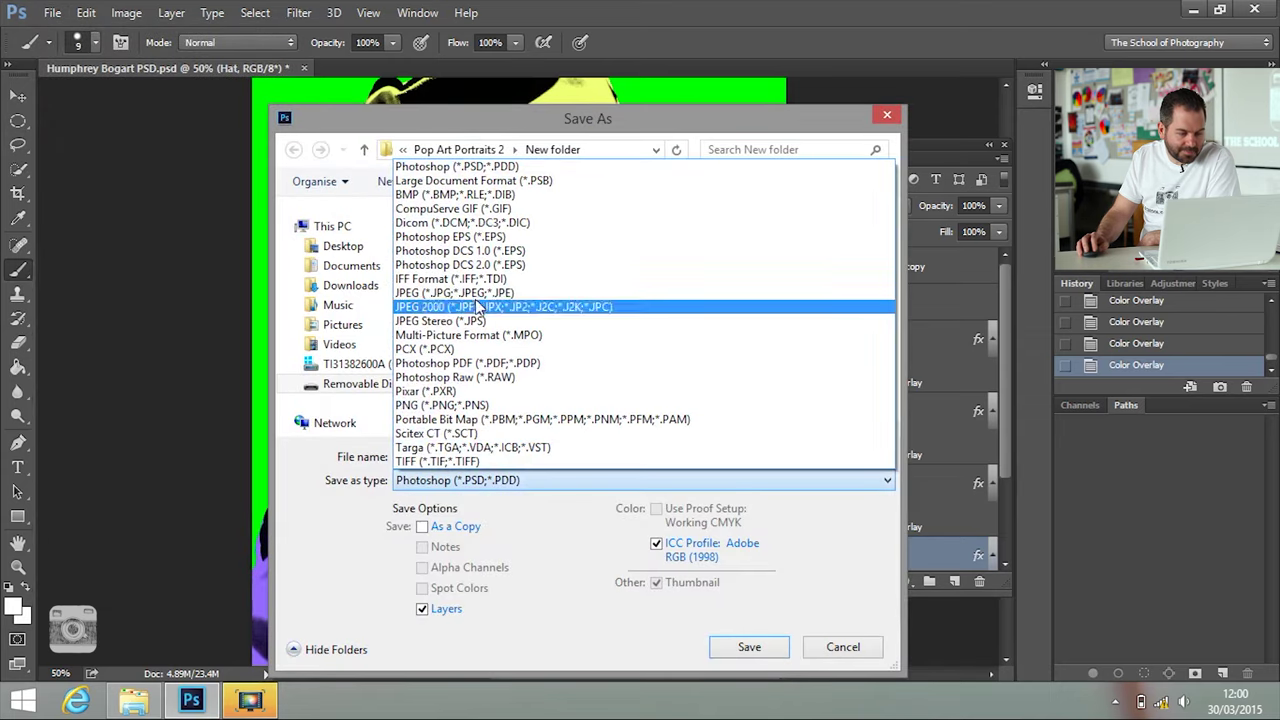
pyautogui.click(497, 293)
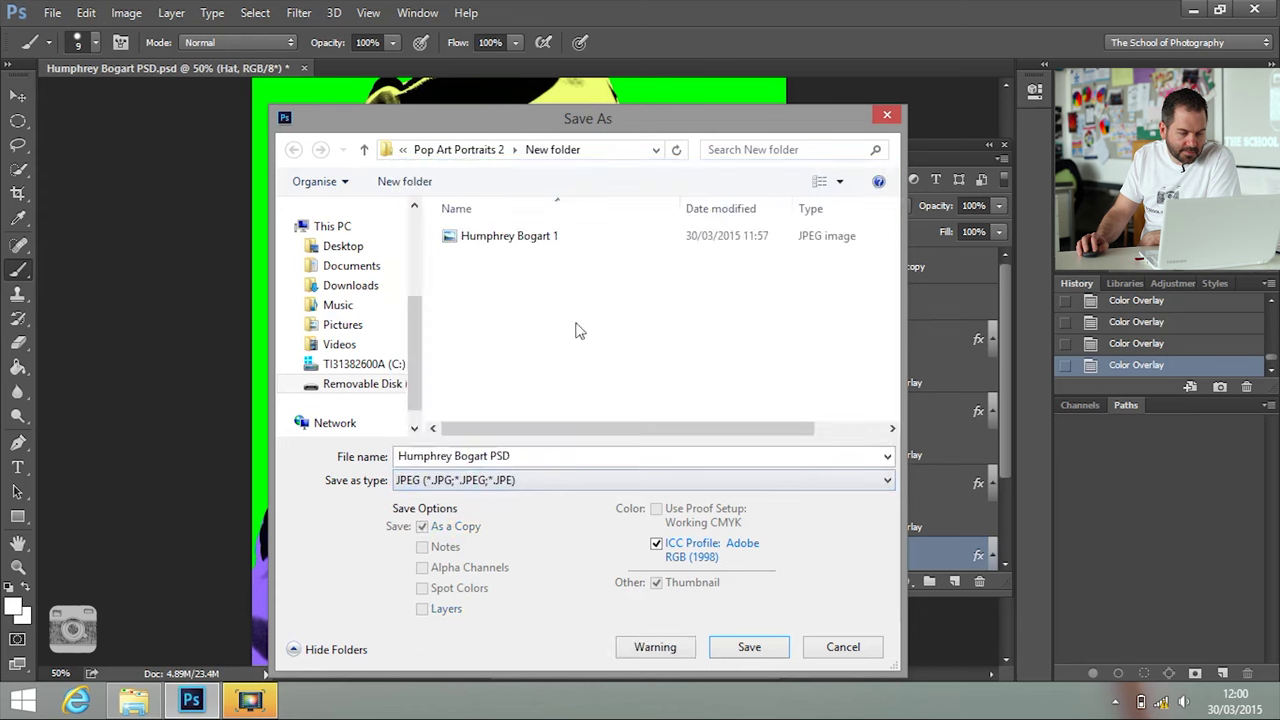
pyautogui.click(520, 238)
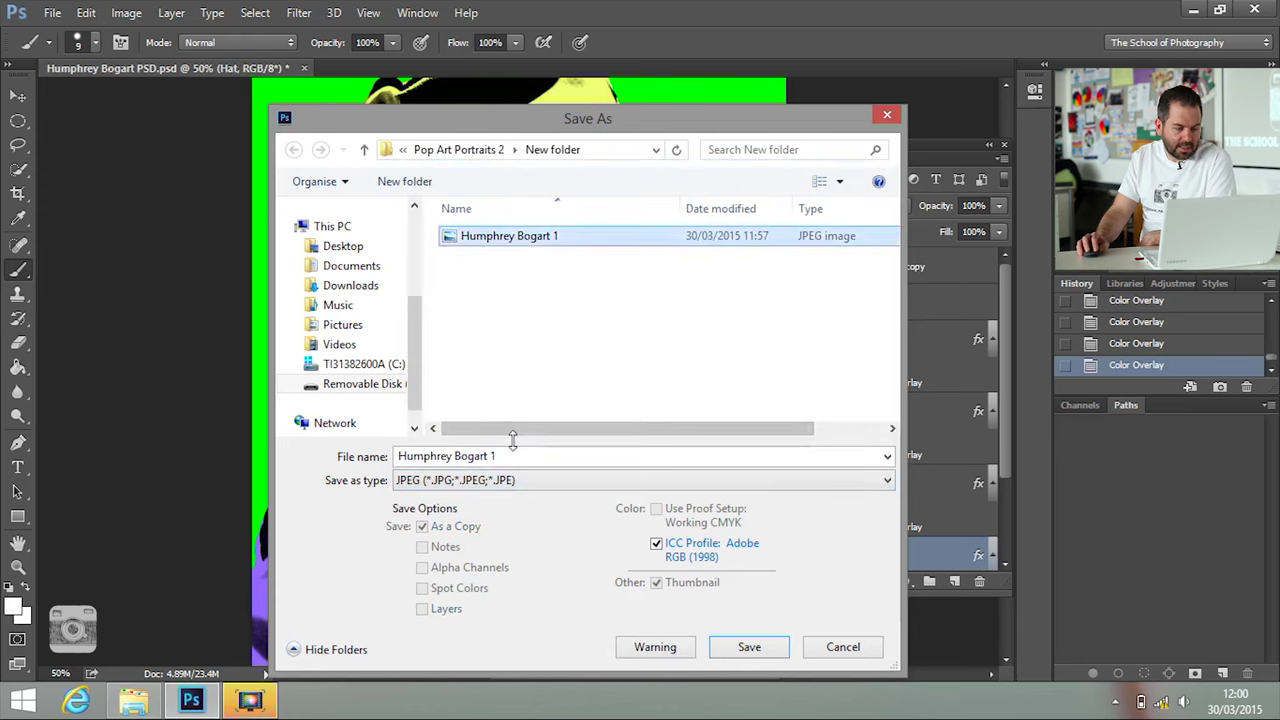
pyautogui.click(503, 457)
pyautogui.moveTo(507, 456); pyautogui.dragTo(490, 460)
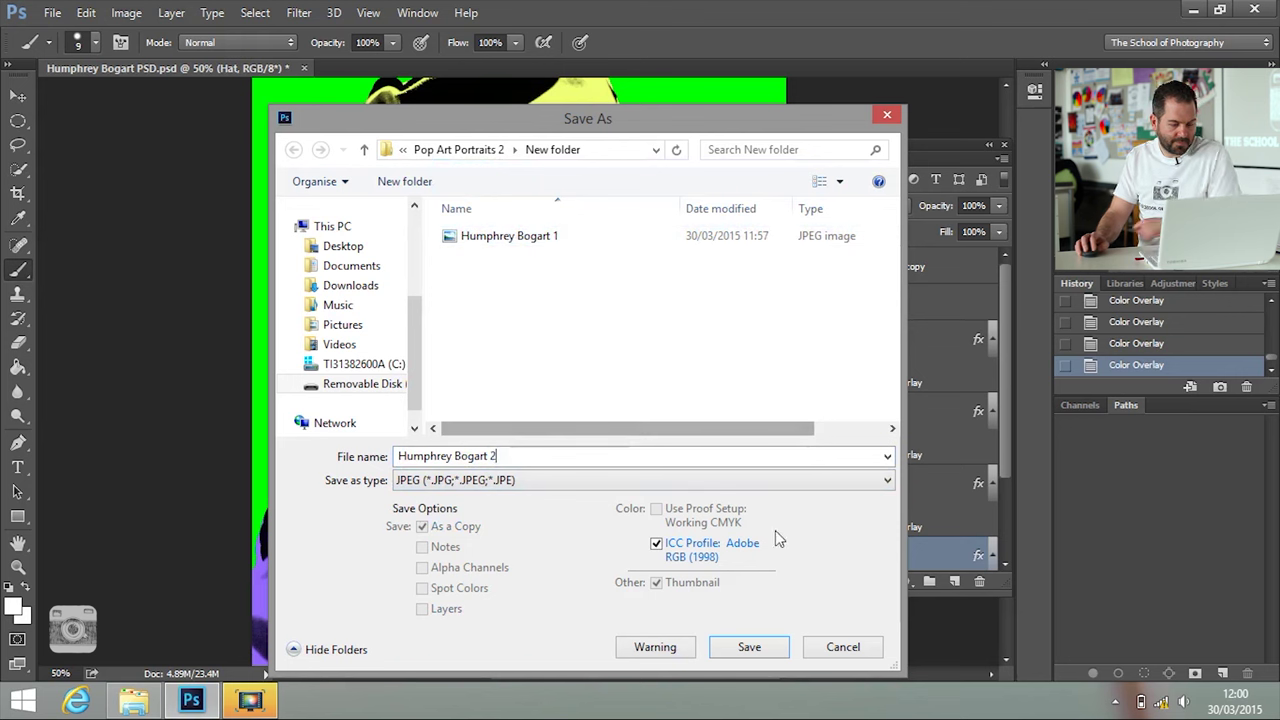
pyautogui.click(749, 647)
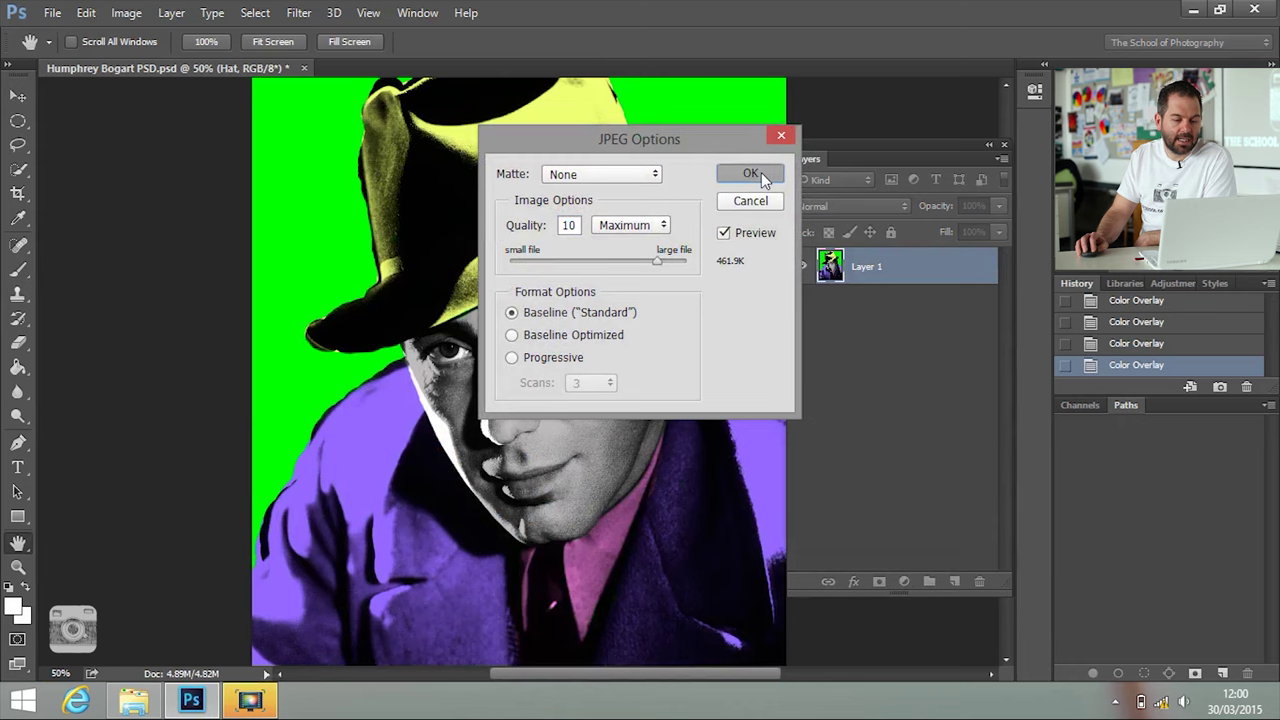
pyautogui.click(760, 173)
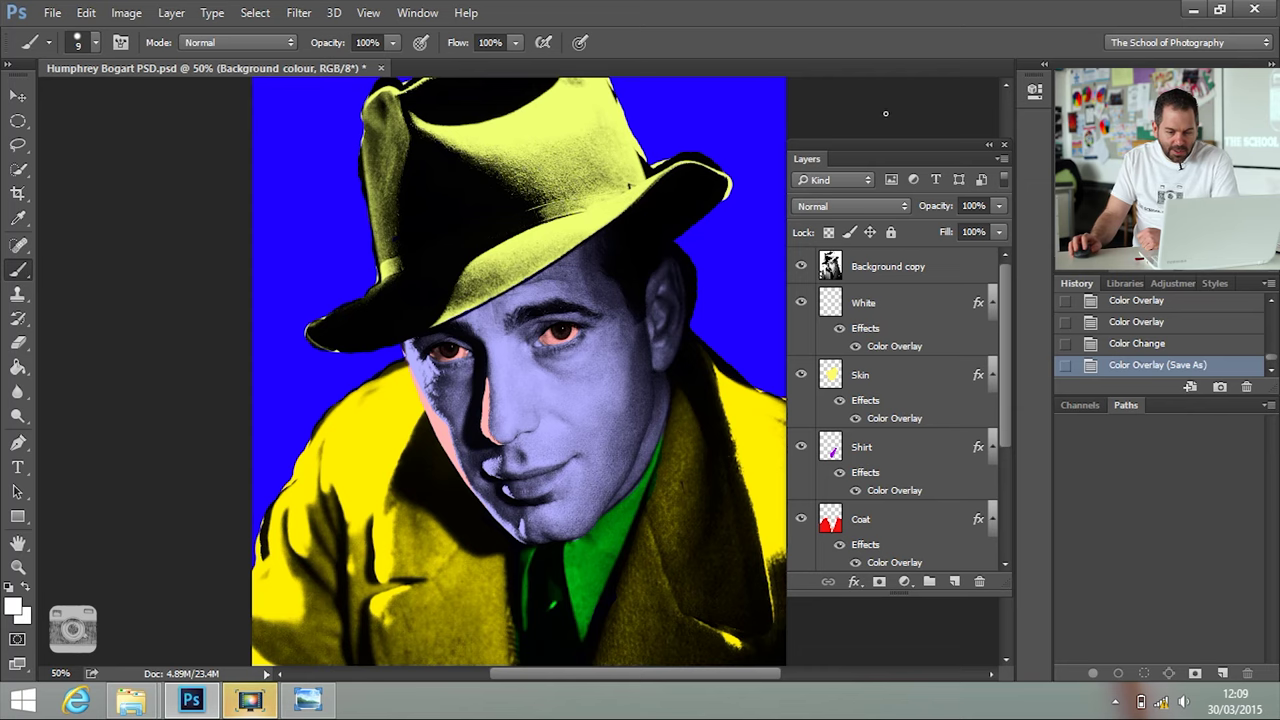
# Step: Switch to Windows Photo Viewer and compare the saved JPEGs Humphrey Bogart 1 and Humphrey Bogart 2
pyautogui.click(308, 703)
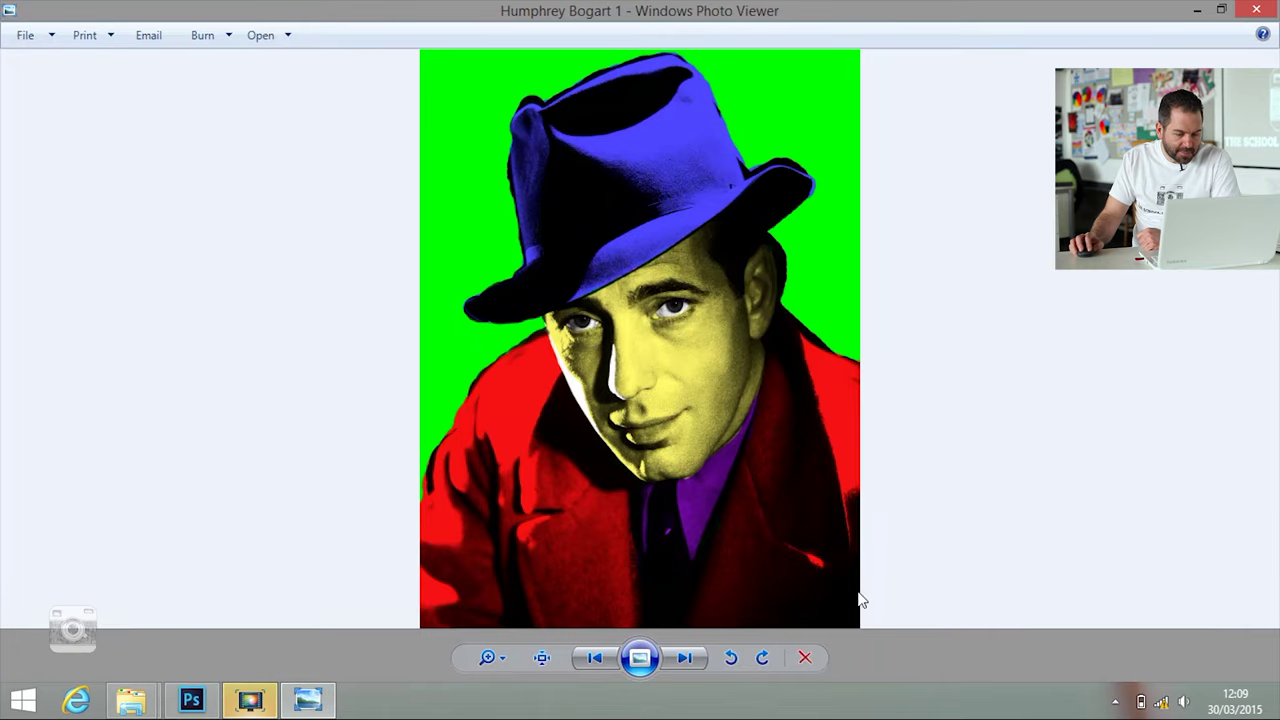
pyautogui.click(699, 665)
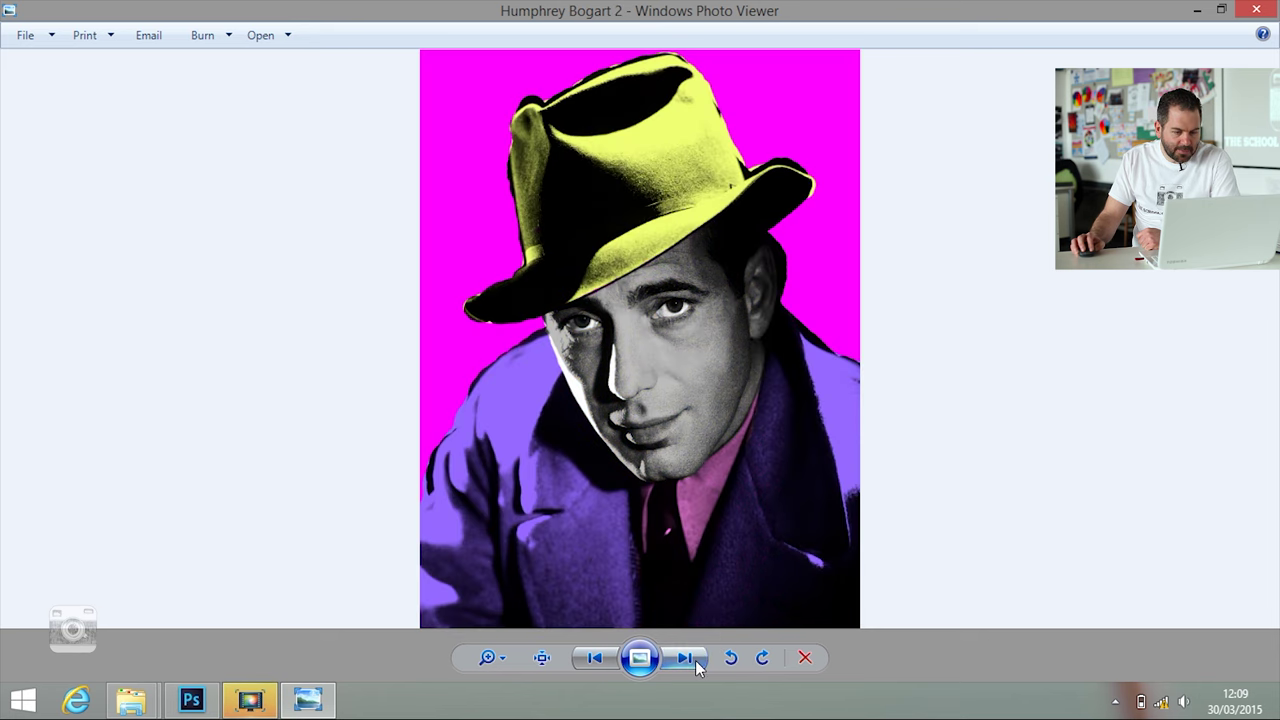
# Step: Look through the remaining saved JPEG colour variations of the portrait, including Humphrey Bogart 4, and compare their colours
pyautogui.click(699, 665)
pyautogui.click(699, 665)
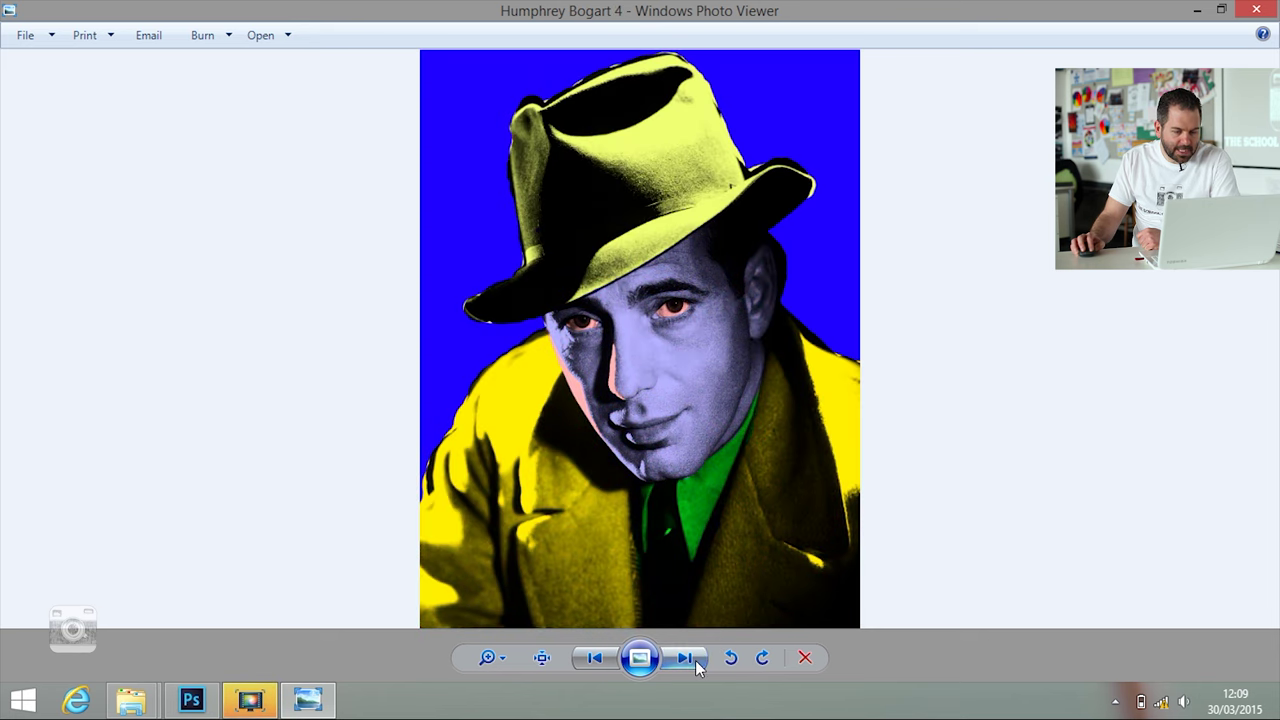
pyautogui.click(699, 665)
pyautogui.click(699, 665)
pyautogui.click(699, 665)
pyautogui.click(699, 665)
pyautogui.click(699, 665)
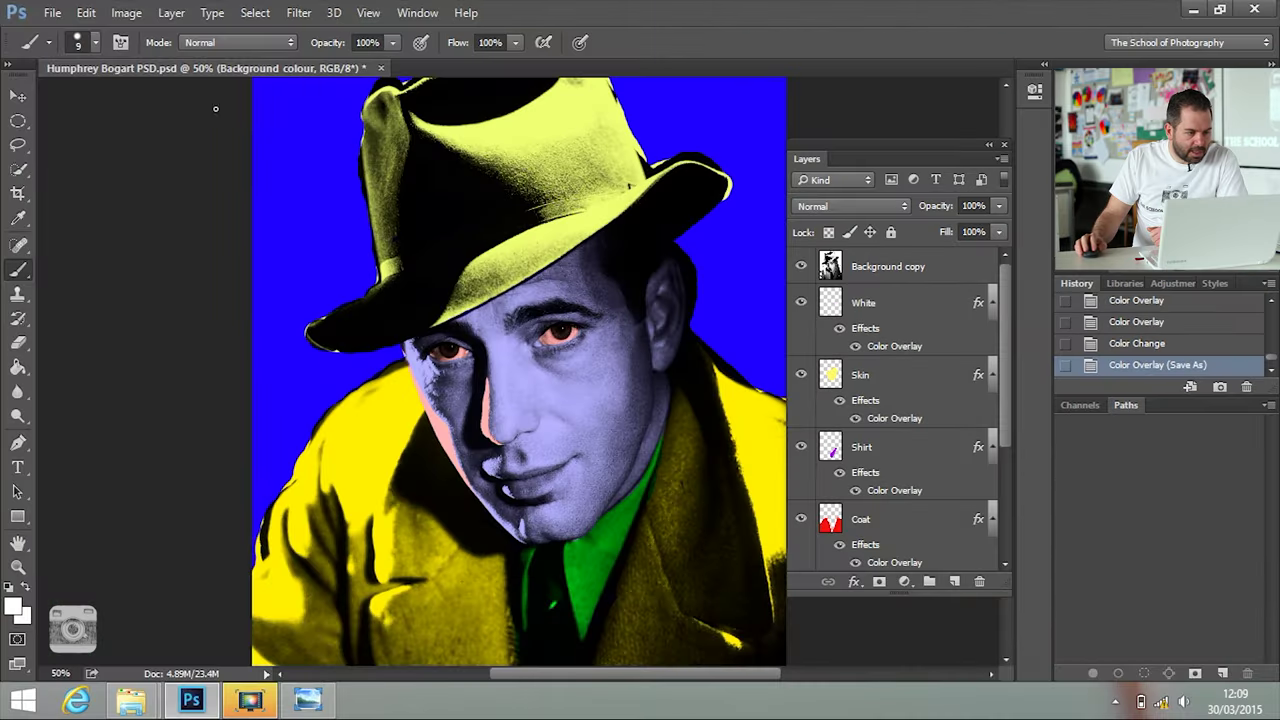
# Step: Back in Photoshop, close Humphrey Bogart PSD.psd without saving changes and dock the floating Layers panel with Channels and Paths
pyautogui.click(380, 68)
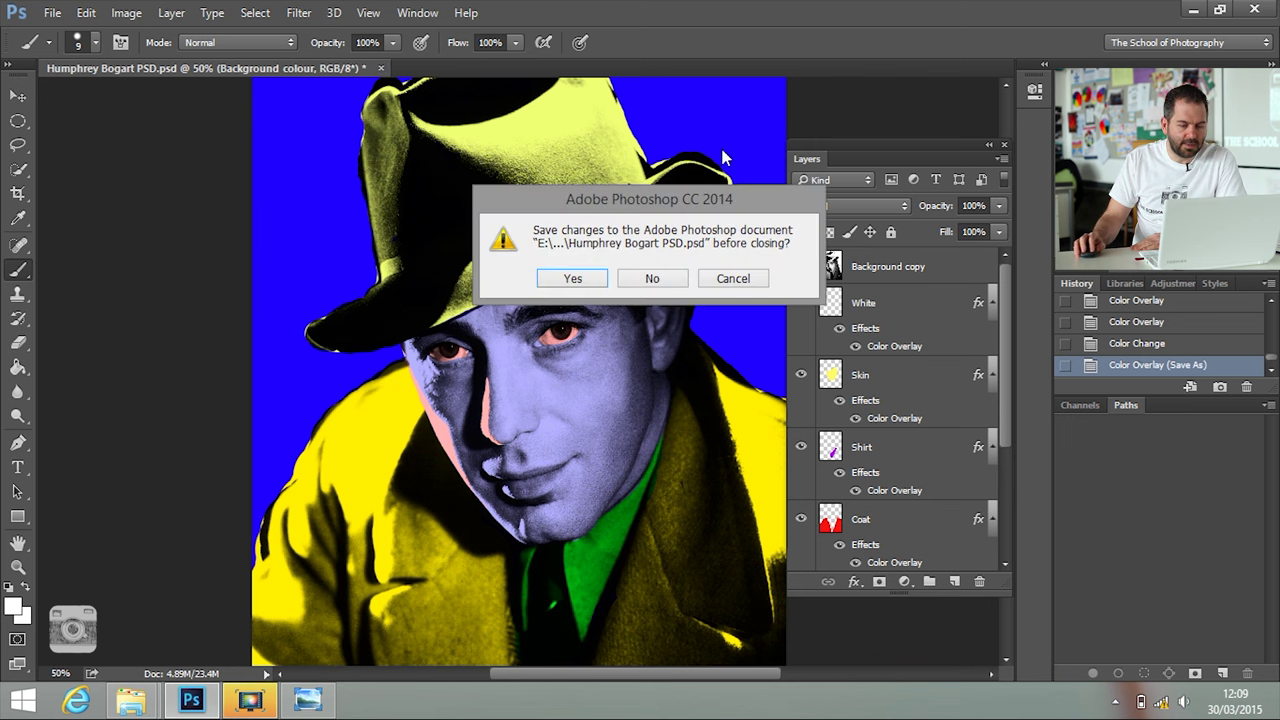
pyautogui.click(670, 279)
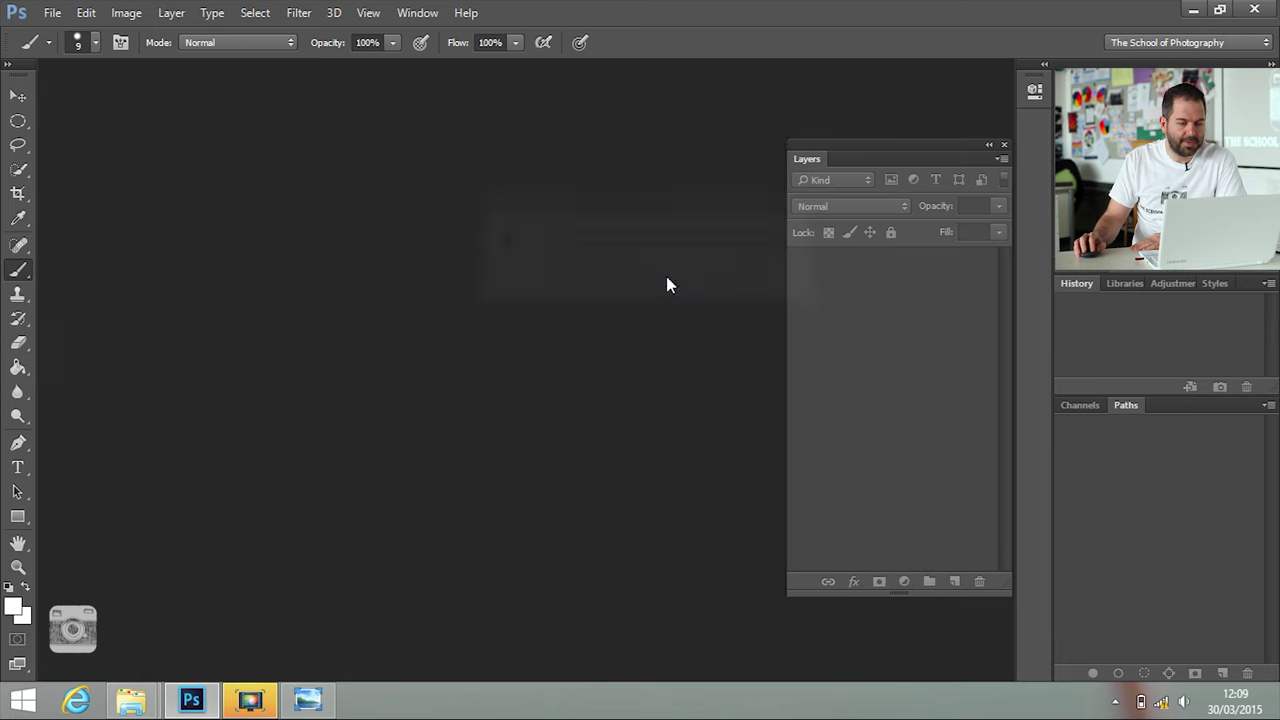
pyautogui.moveTo(803, 161); pyautogui.dragTo(1089, 412)
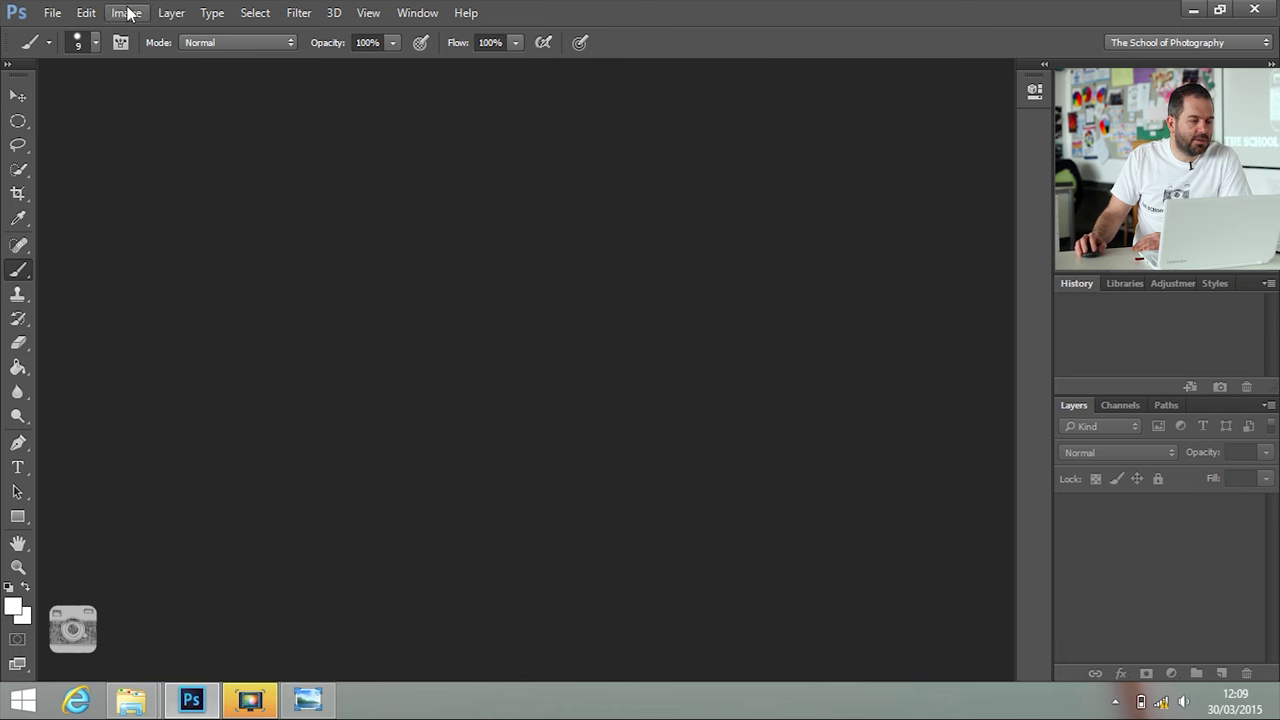
# Step: Load the files Humphrey Bogart 1, 2, 3 and 4 from New folder into a single layered document with Load Files into Stack
pyautogui.click(52, 13)
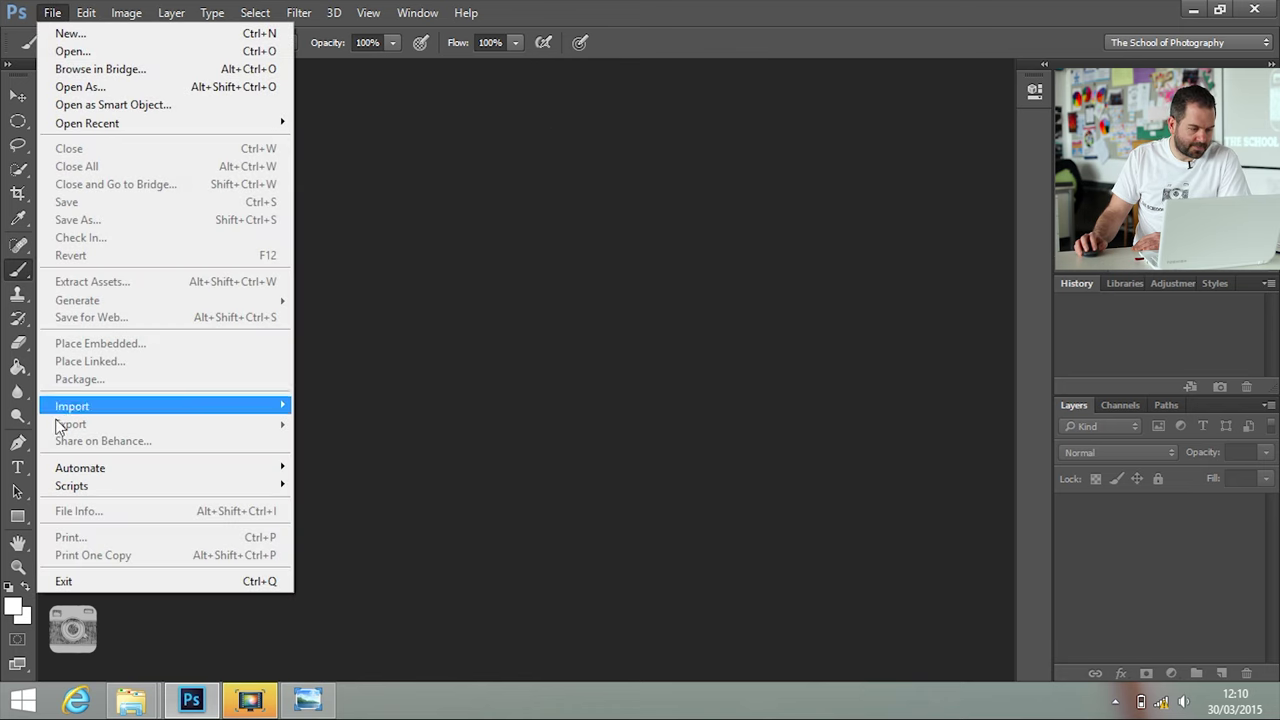
pyautogui.moveTo(87, 490)
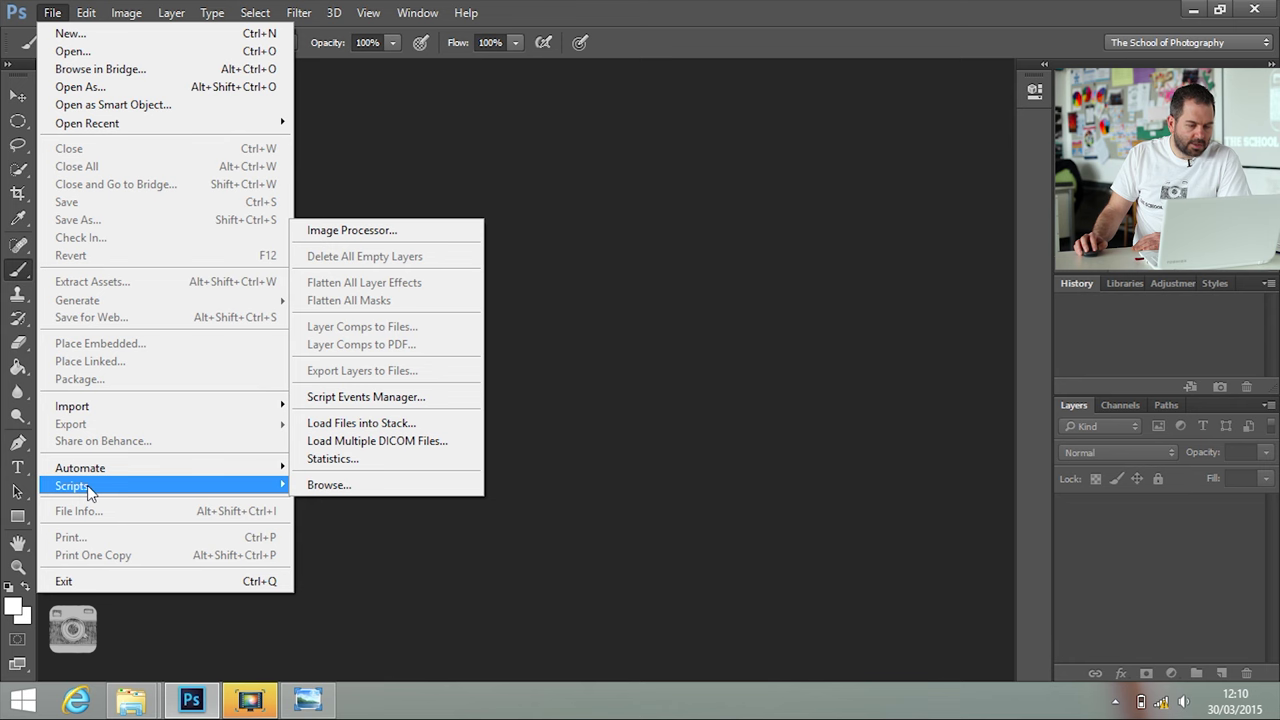
pyautogui.click(434, 422)
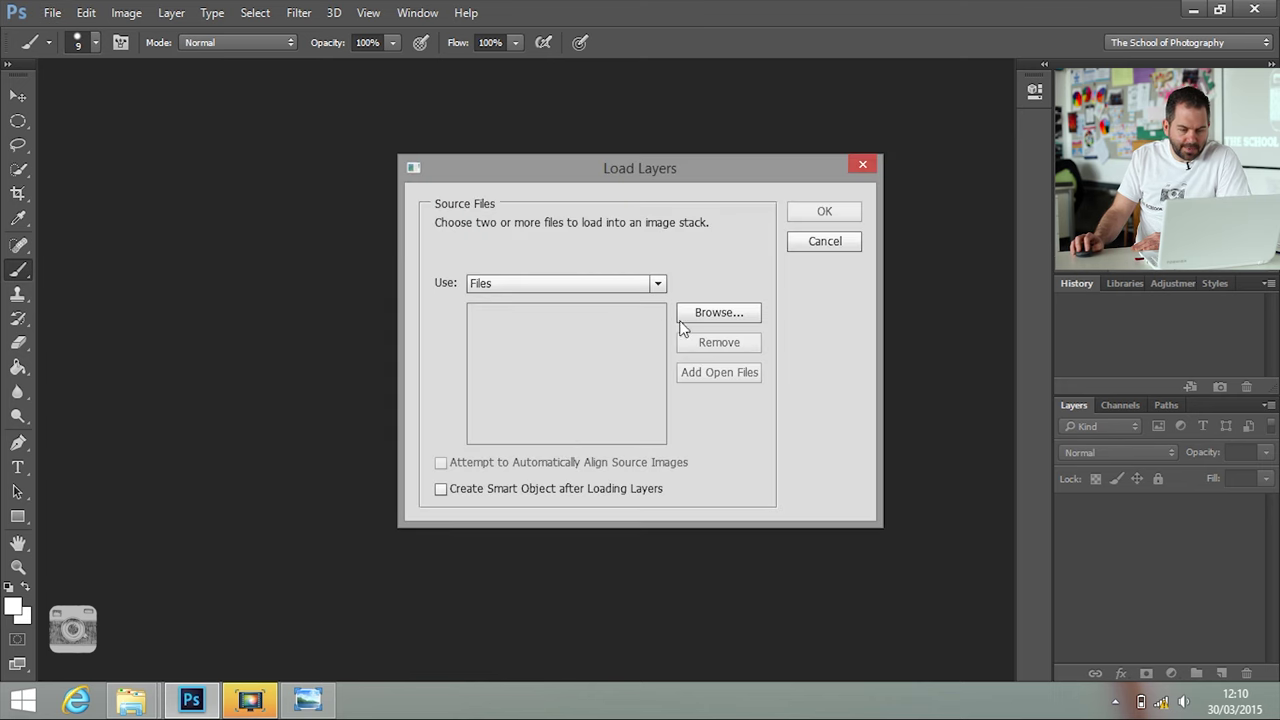
pyautogui.click(708, 314)
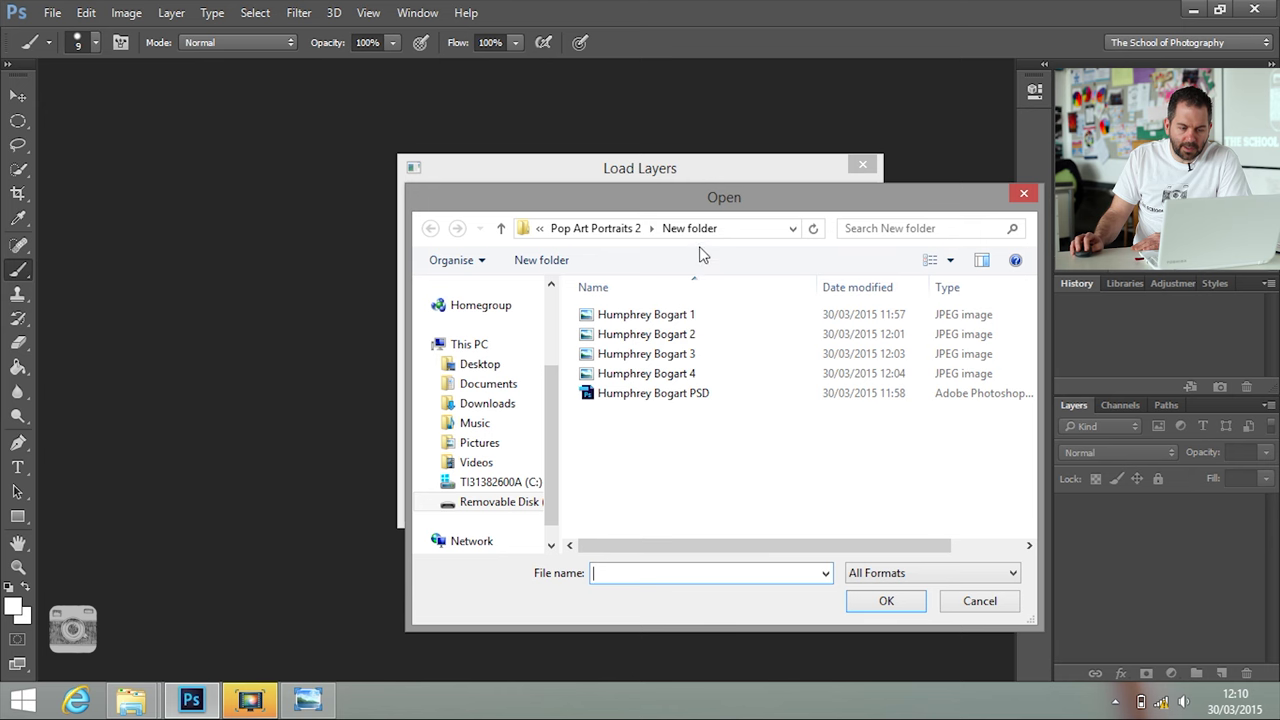
pyautogui.click(684, 316)
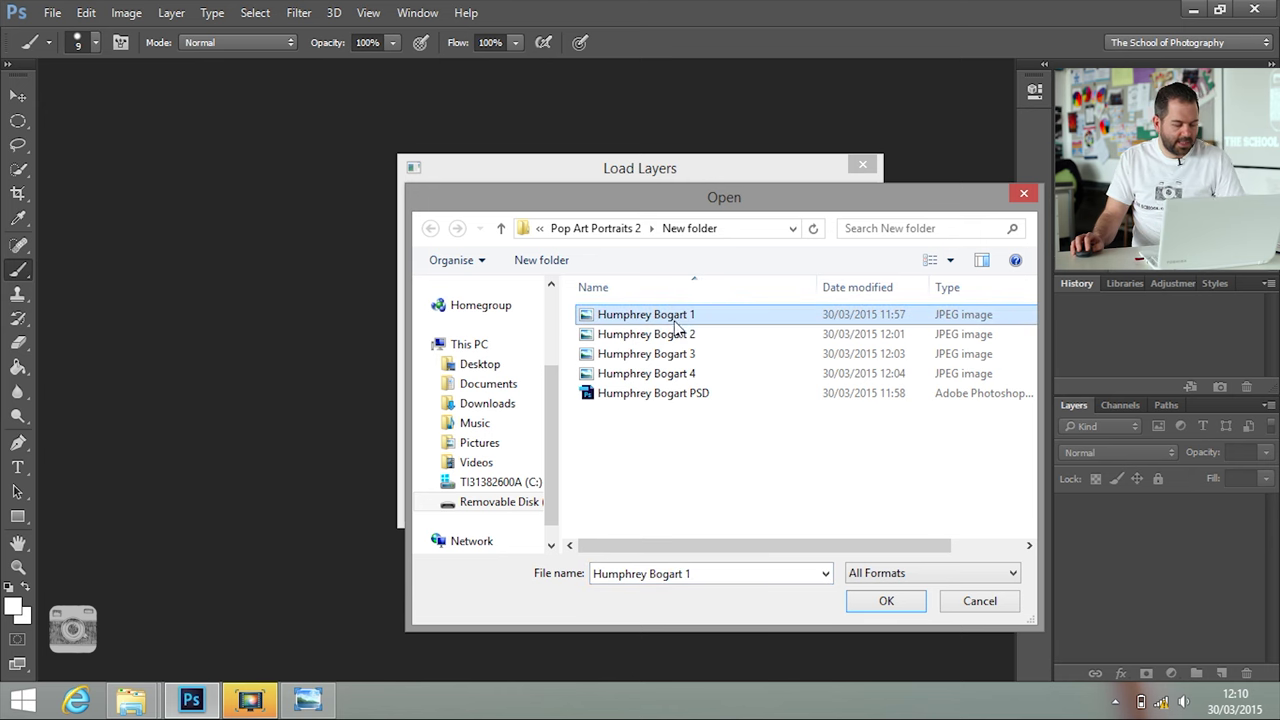
pyautogui.keyDown('shift'); pyautogui.click(660, 338); pyautogui.keyUp('shift')
pyautogui.keyDown('shift'); pyautogui.click(660, 353); pyautogui.keyUp('shift')
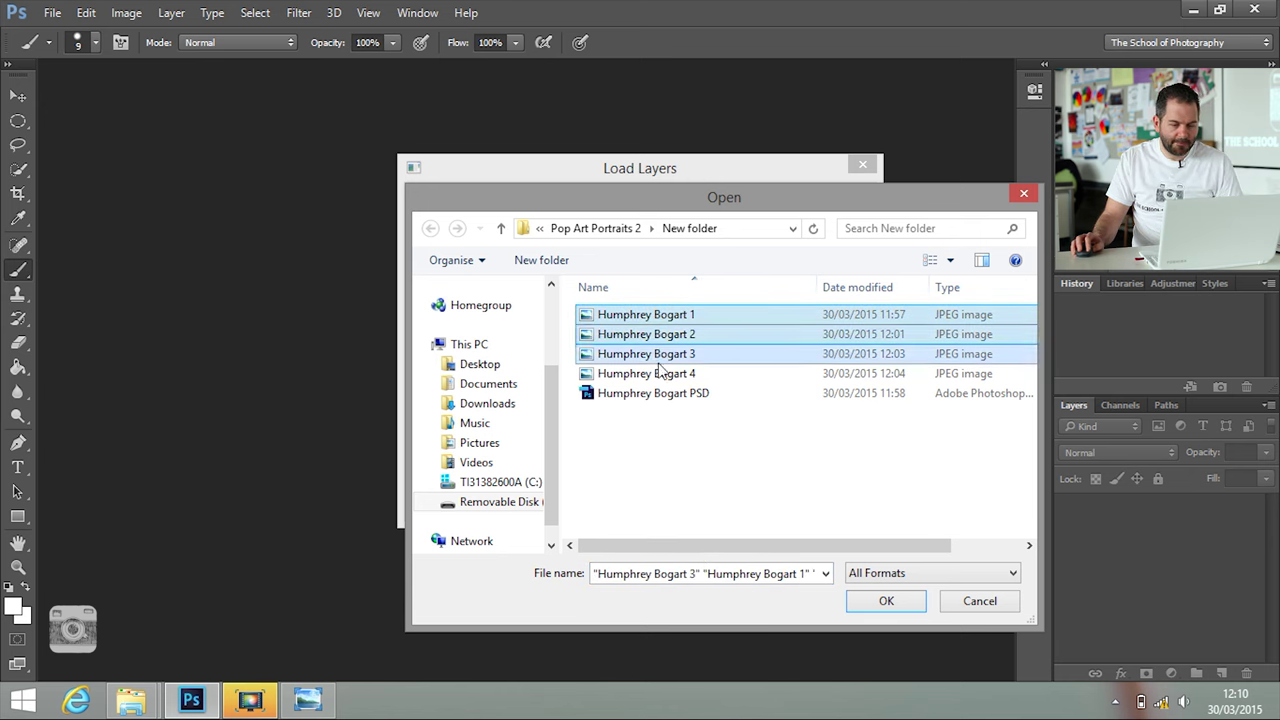
pyautogui.keyDown('shift'); pyautogui.click(658, 373); pyautogui.keyUp('shift')
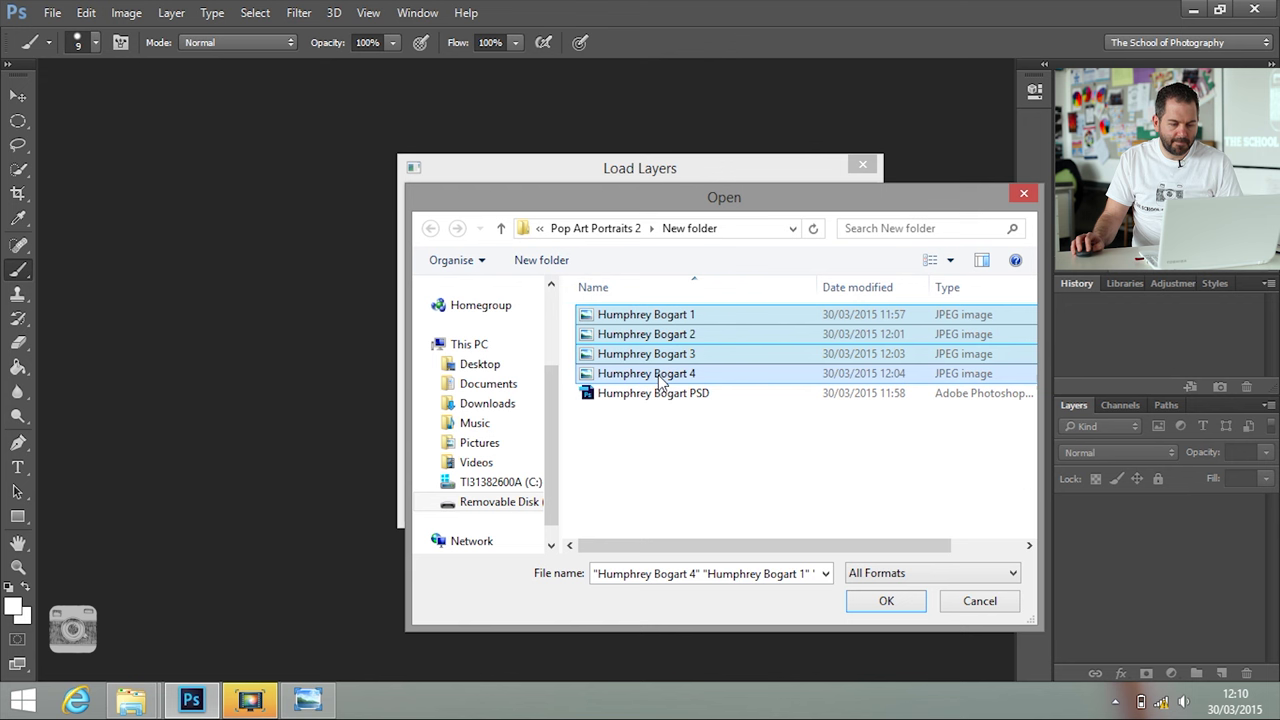
pyautogui.click(878, 602)
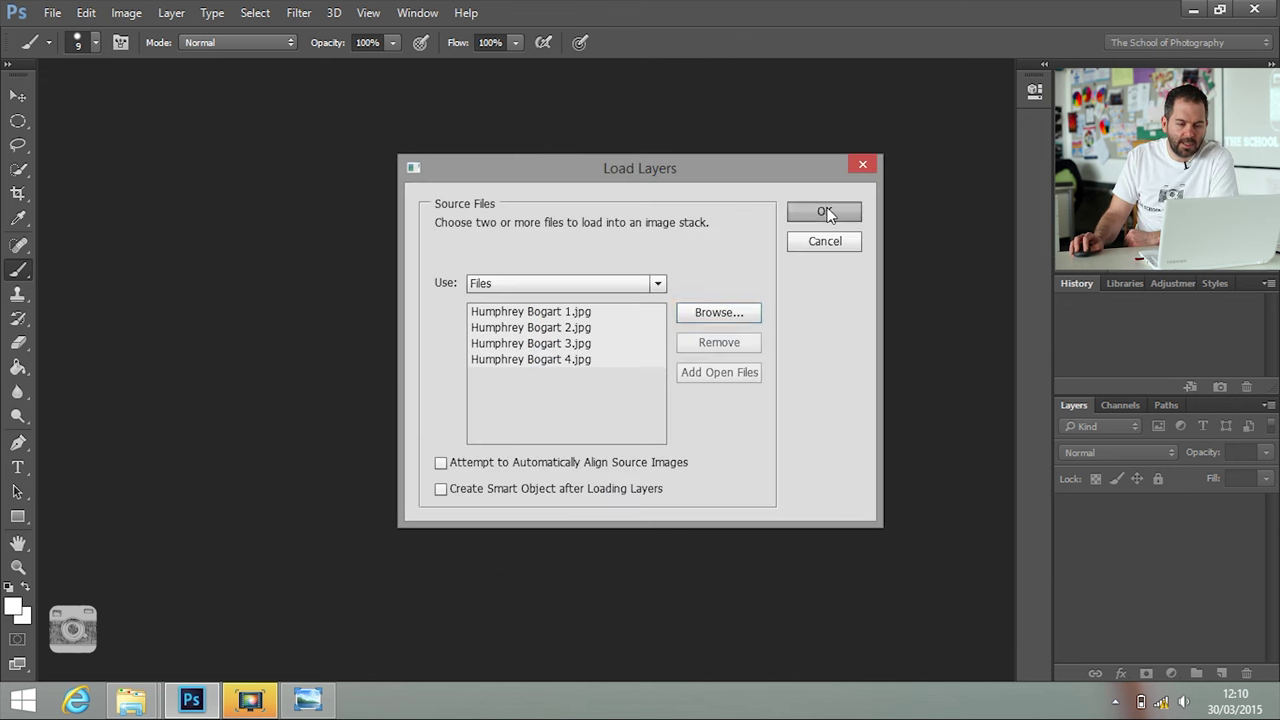
pyautogui.click(824, 212)
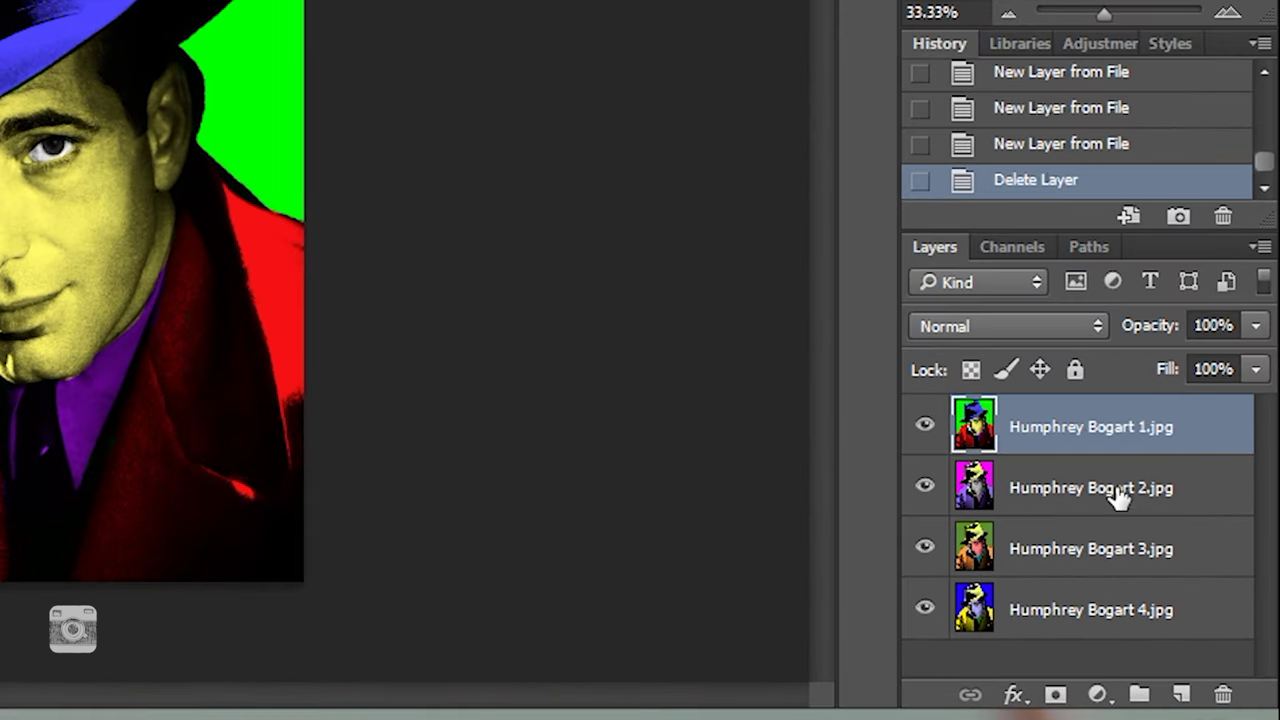
# Step: Scale all four Humphrey Bogart layers together to about 46.5% with Free Transform, keeping them in the canvas's upper-left corner
pyautogui.keyDown('shift'); pyautogui.click(1128, 500); pyautogui.keyUp('shift')
pyautogui.keyDown('shift'); pyautogui.click(1128, 551); pyautogui.keyUp('shift')
pyautogui.keyDown('shift'); pyautogui.click(1120, 615); pyautogui.keyUp('shift')
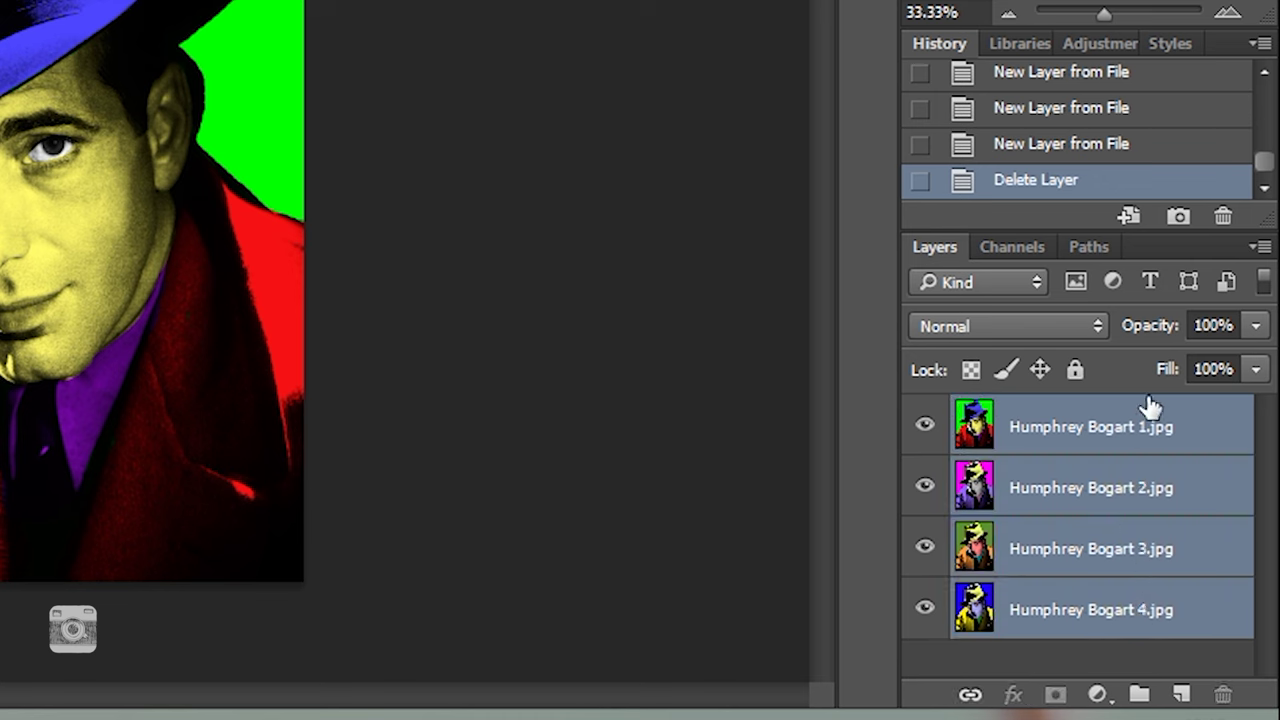
pyautogui.press('ctrl')
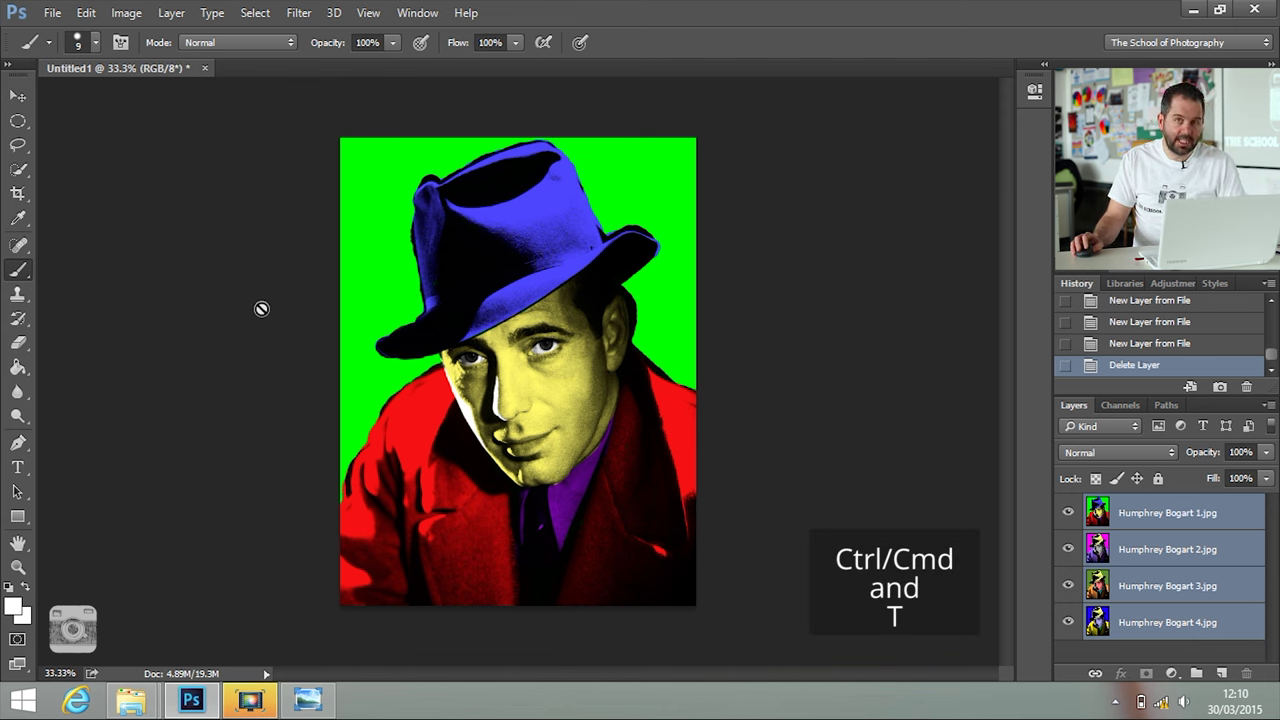
pyautogui.click(90, 14)
pyautogui.click(210, 360)
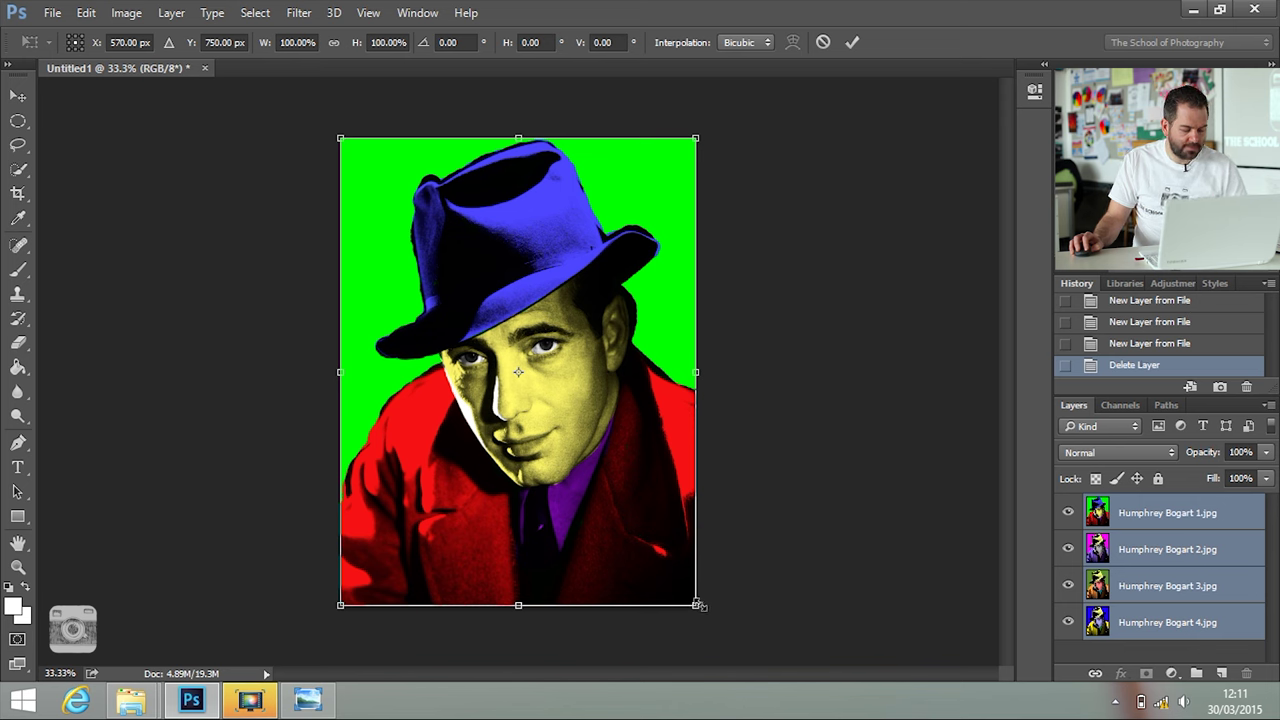
pyautogui.moveTo(696, 604); pyautogui.dragTo(510, 350)
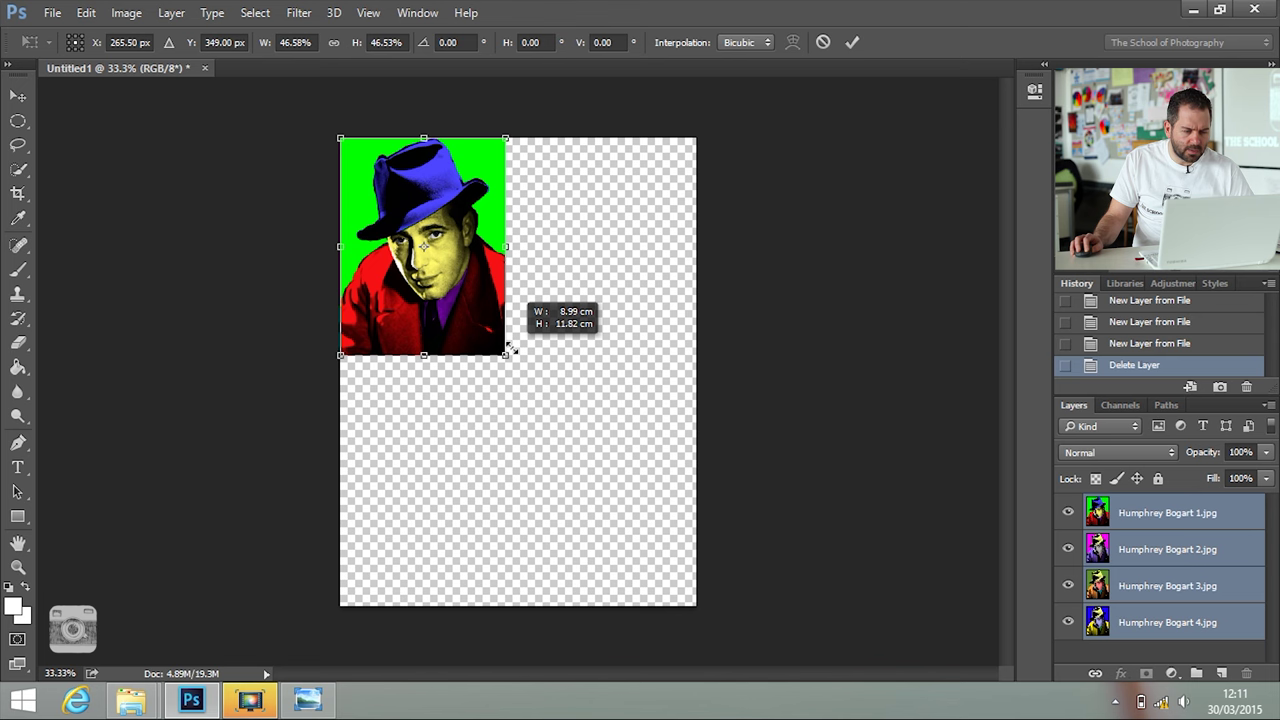
pyautogui.moveTo(510, 348); pyautogui.dragTo(510, 348)
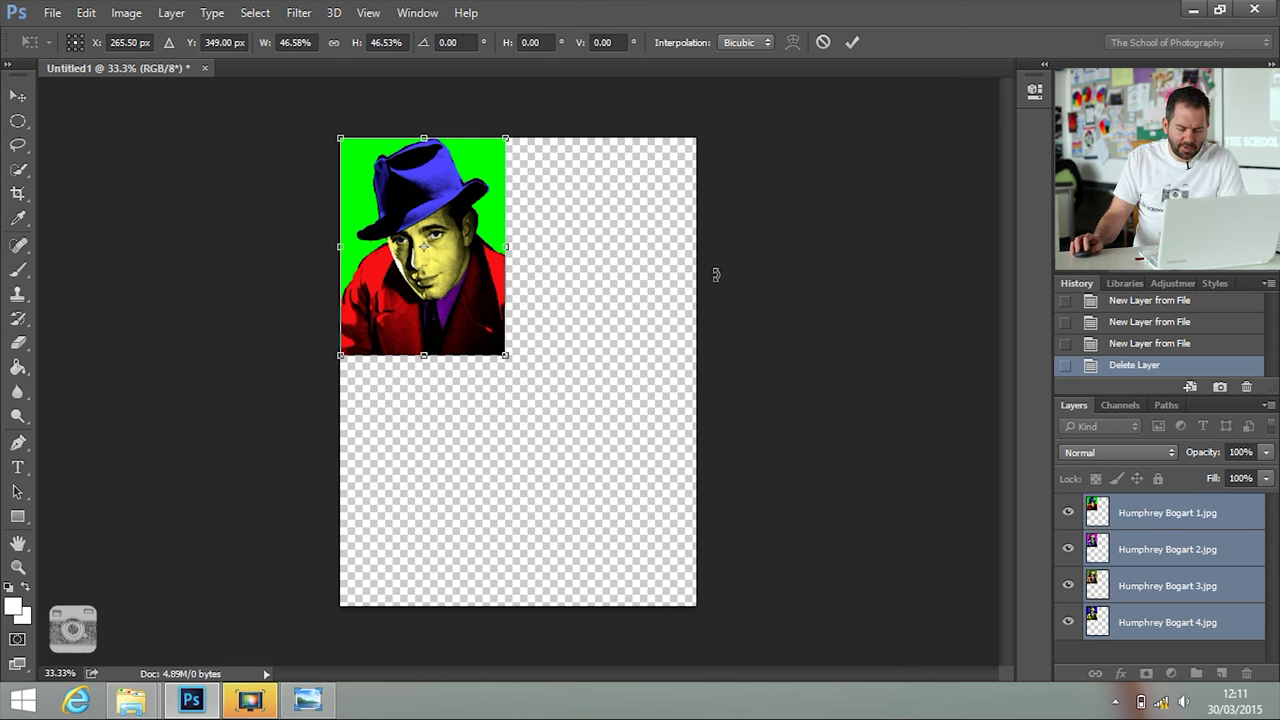
pyautogui.click(851, 47)
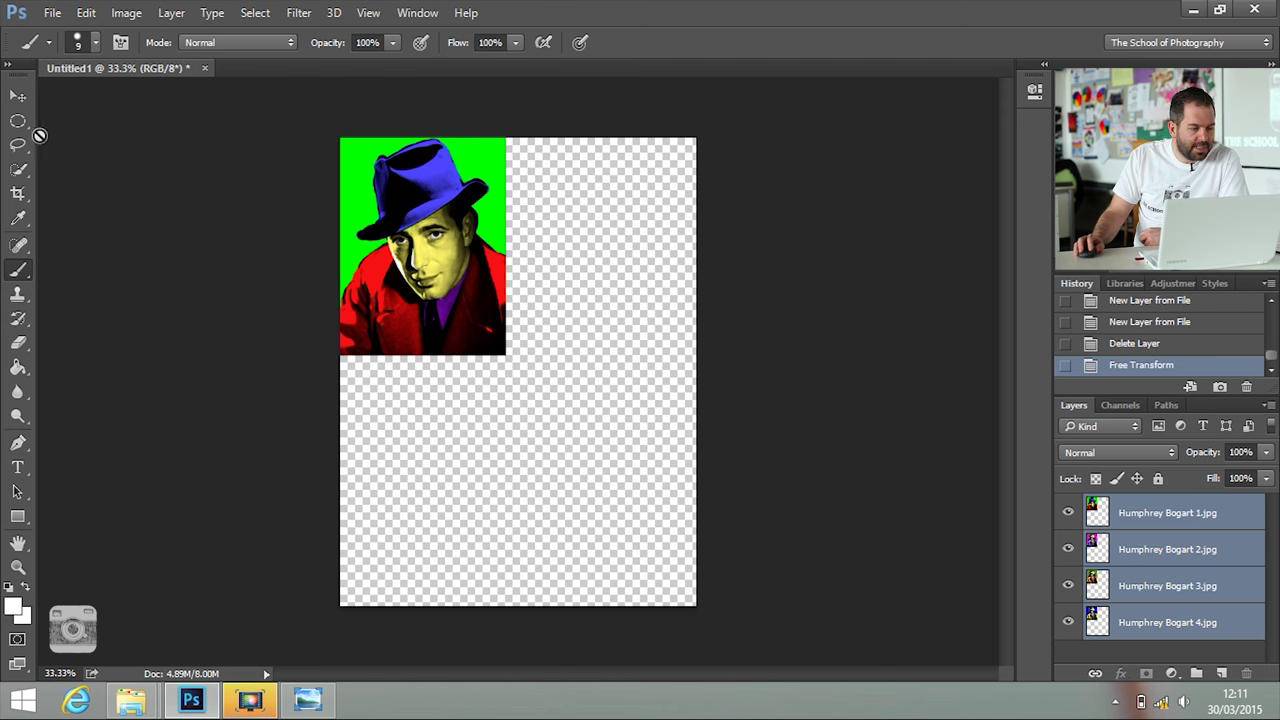
# Step: Move the Humphrey Bogart 1.jpg layer to the lower-right corner of the canvas with the Move tool
pyautogui.click(18, 96)
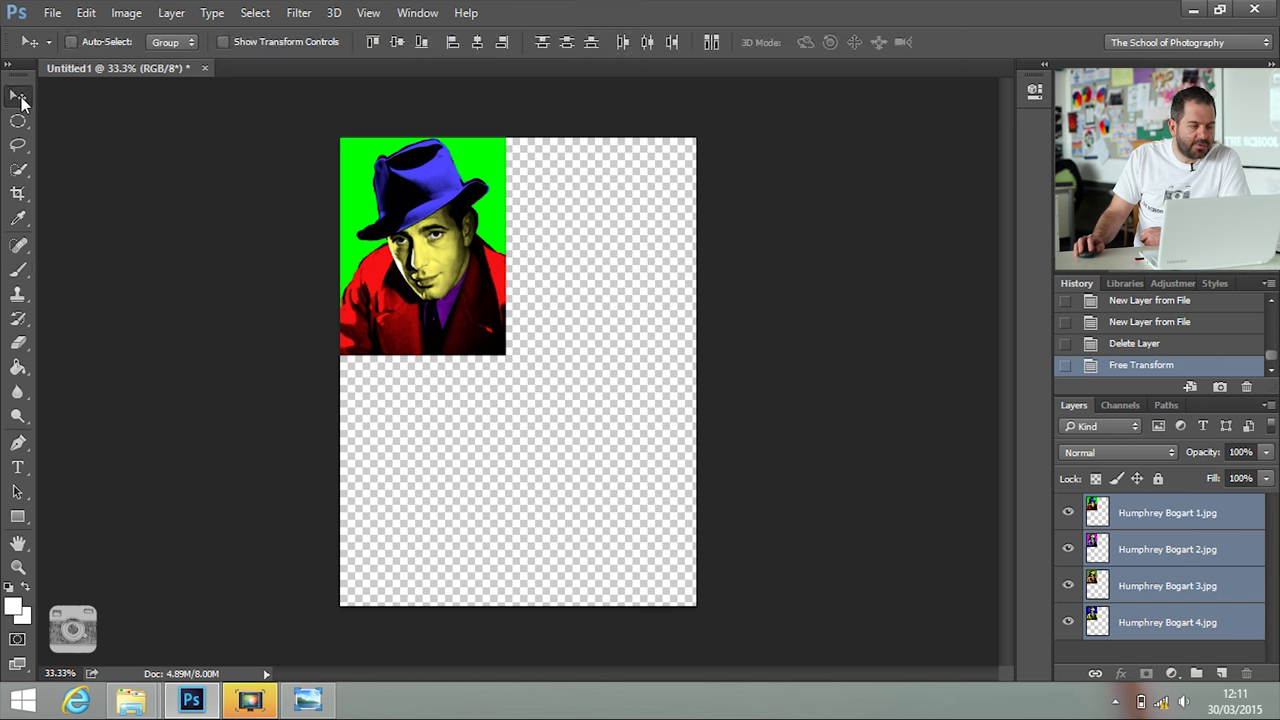
pyautogui.rightClick(442, 177)
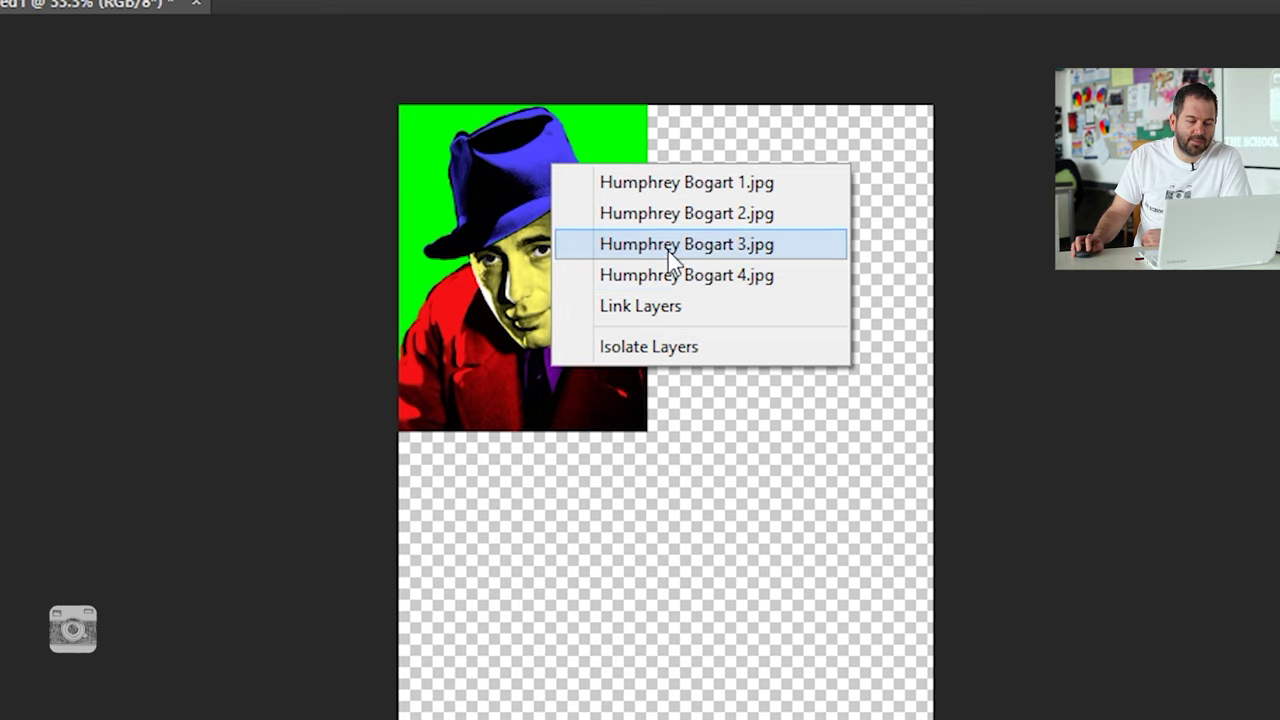
pyautogui.click(650, 186)
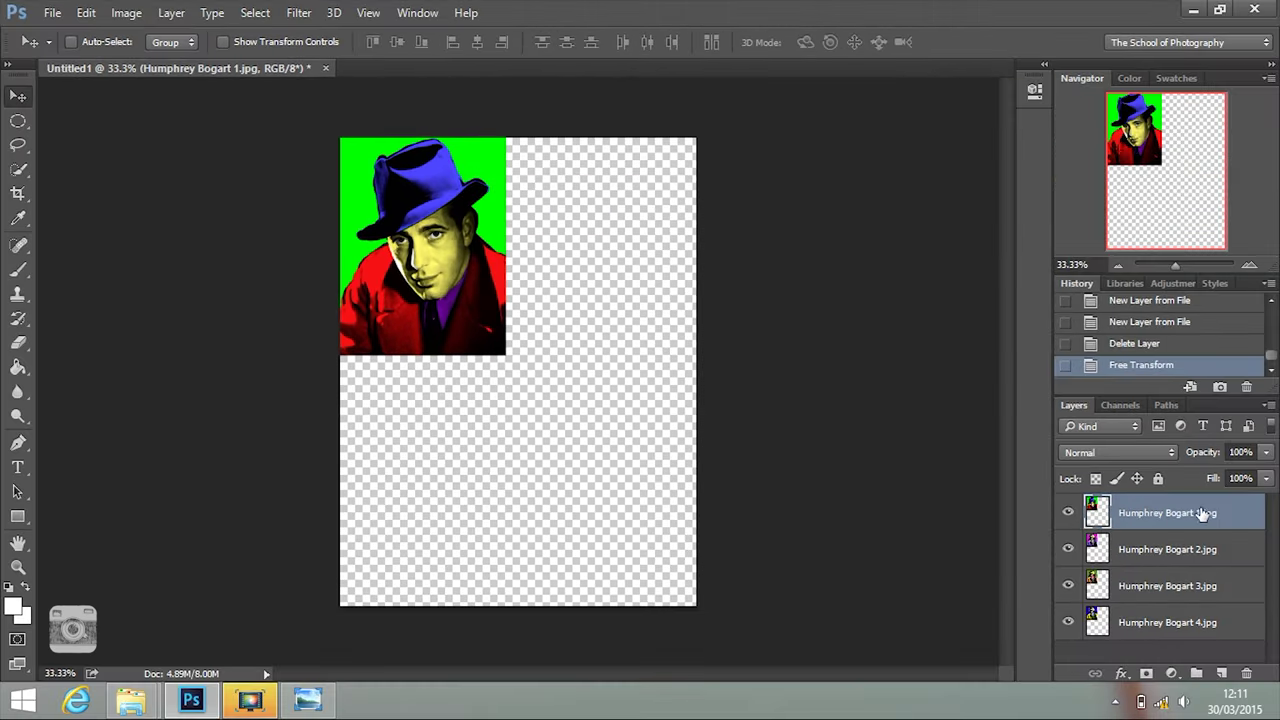
pyautogui.moveTo(440, 243); pyautogui.dragTo(627, 484)
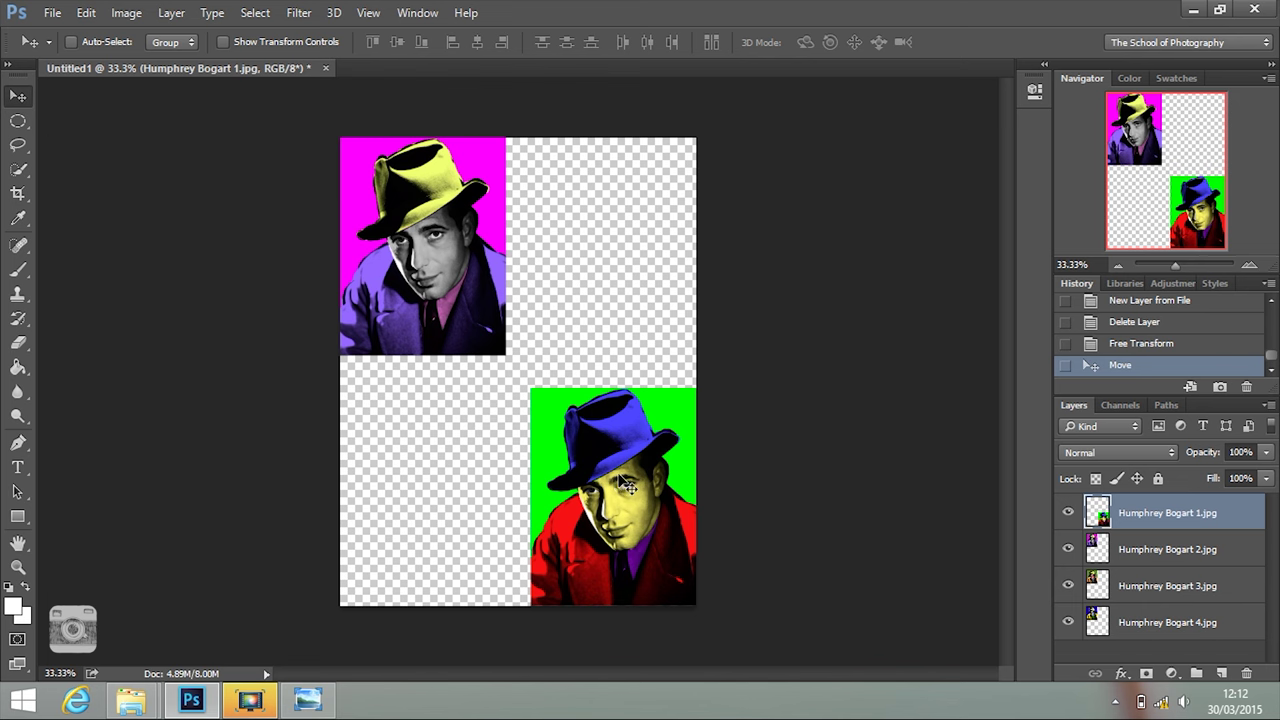
# Step: Move the Humphrey Bogart 2.jpg layer to the upper-right corner of the canvas
pyautogui.rightClick(466, 193)
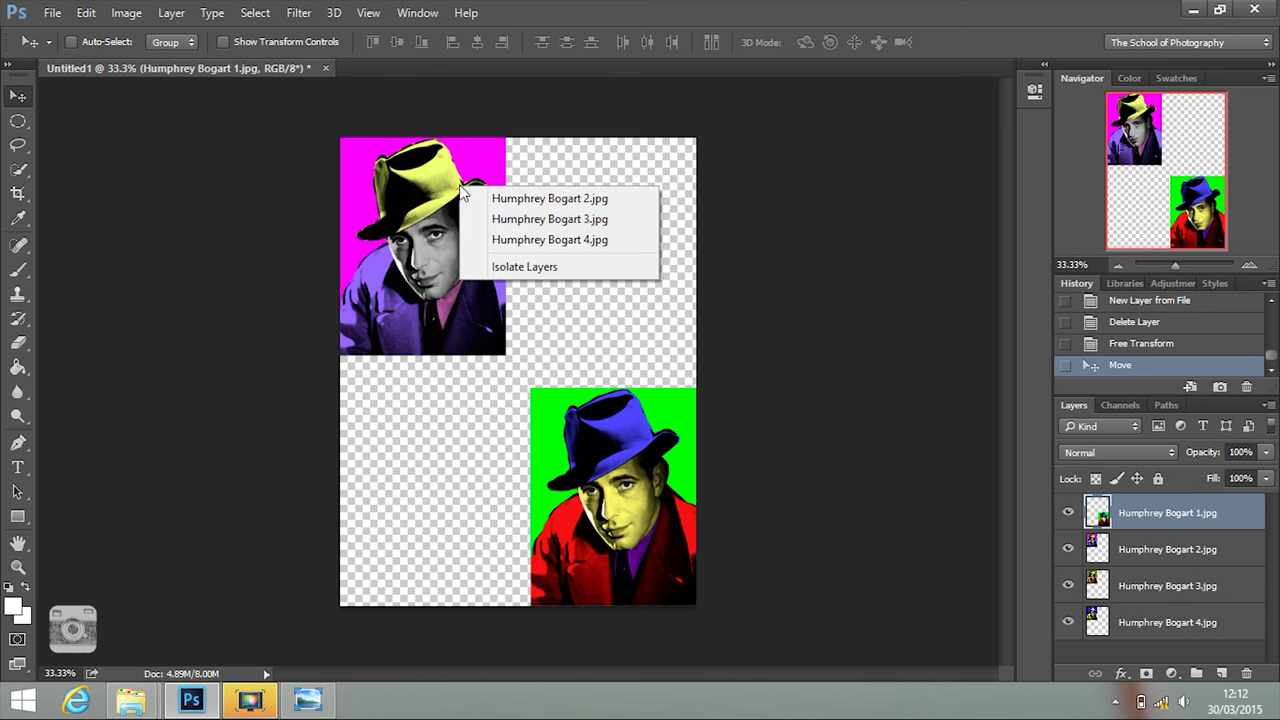
pyautogui.click(514, 200)
pyautogui.moveTo(440, 228); pyautogui.dragTo(623, 220)
# Step: Move the Humphrey Bogart 3.jpg layer to the lower-left quarter of the canvas, beneath the blue-background portrait
pyautogui.rightClick(418, 222)
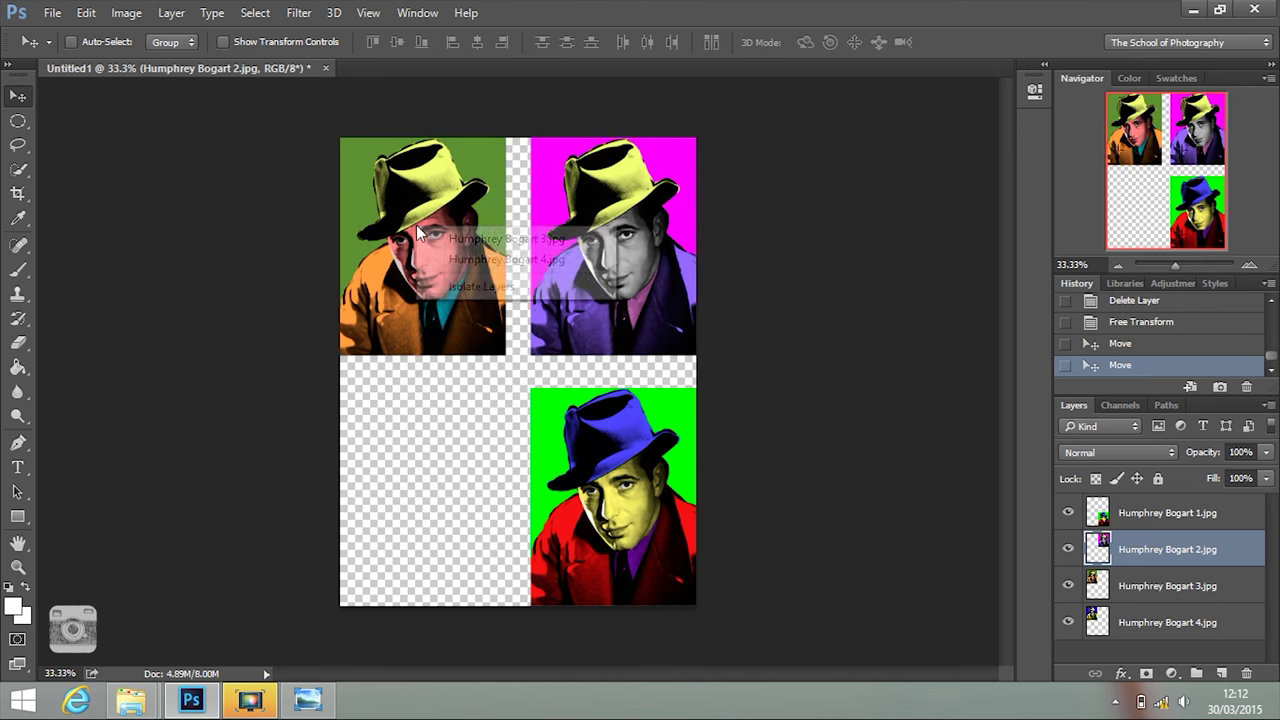
pyautogui.click(470, 230)
pyautogui.moveTo(428, 290); pyautogui.dragTo(420, 518)
pyautogui.moveTo(450, 264); pyautogui.dragTo(450, 245)
pyautogui.moveTo(439, 445); pyautogui.dragTo(455, 467)
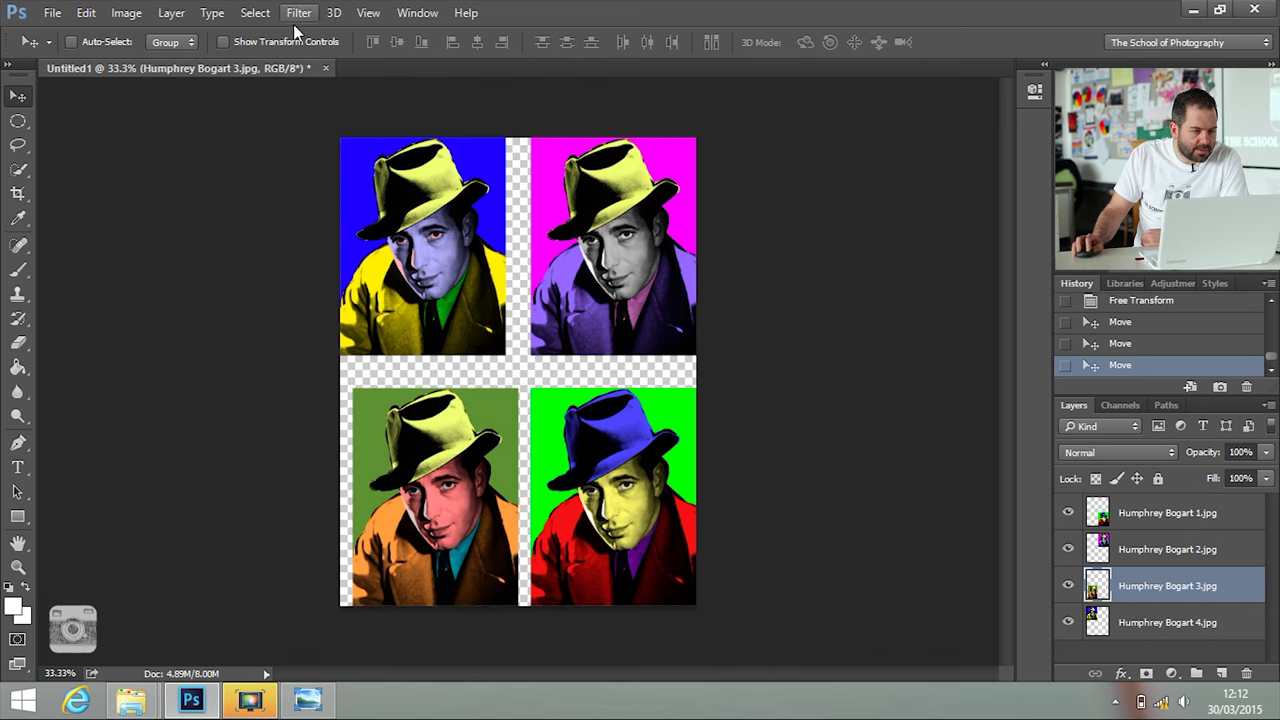
# Step: Turn off snapping and nudge the Humphrey Bogart 3 and 1 layers slightly in from the canvas's lower and side edges, leaving a narrow border
pyautogui.click(368, 12)
pyautogui.click(424, 362)
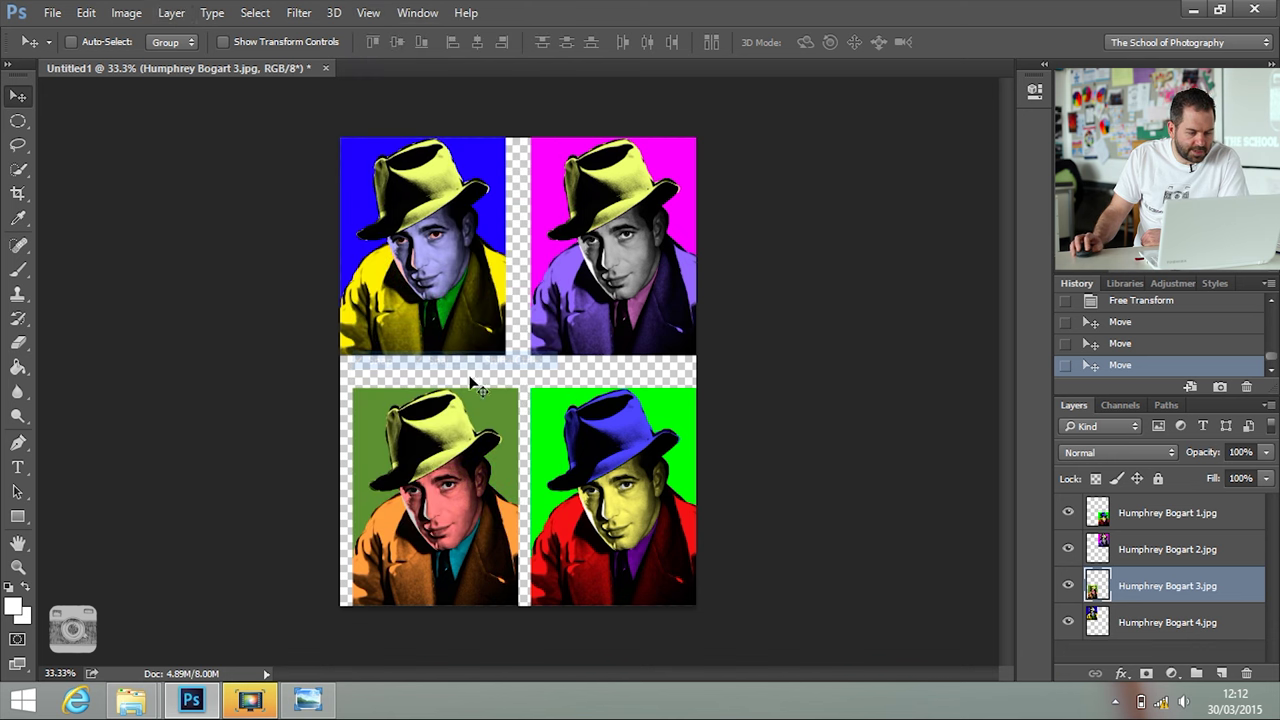
pyautogui.moveTo(436, 494); pyautogui.dragTo(435, 491)
pyautogui.moveTo(598, 521)
pyautogui.mouseDown()
pyautogui.moveTo(629, 527)
pyautogui.moveTo(619, 523)
pyautogui.mouseUp()
pyautogui.rightClick(601, 528)
pyautogui.click(634, 530)
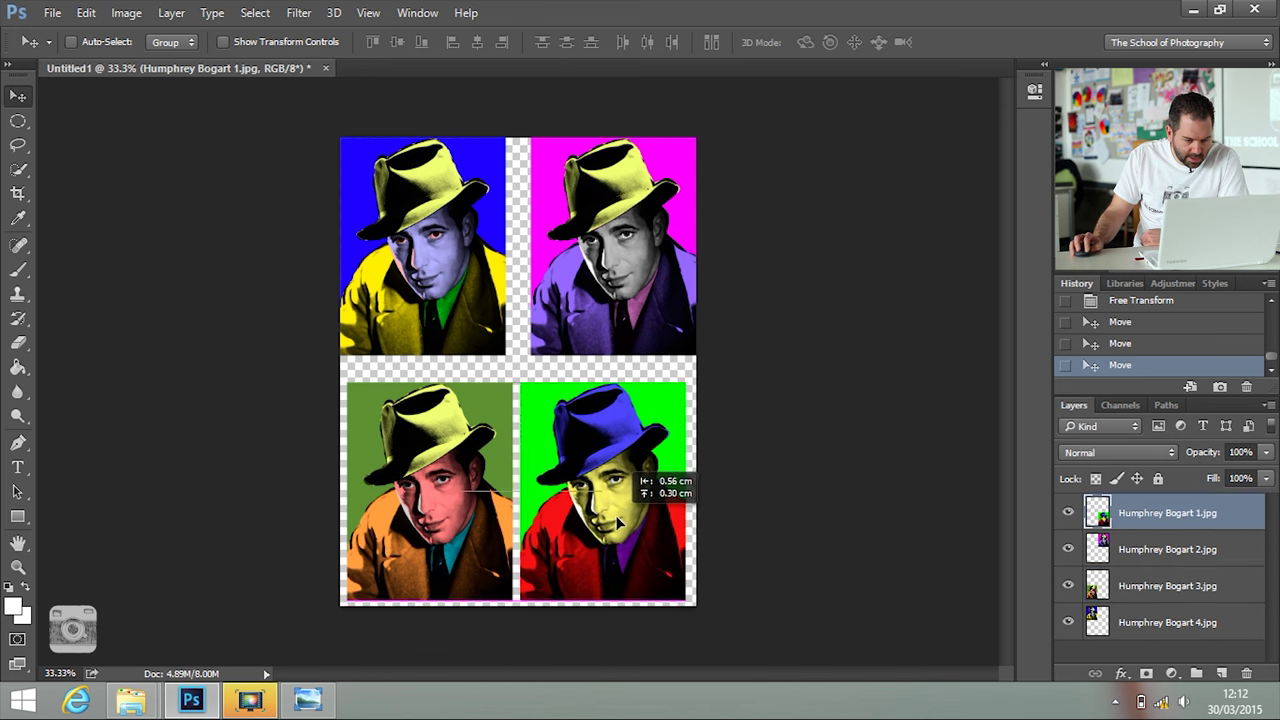
pyautogui.moveTo(619, 521); pyautogui.dragTo(622, 522)
# Step: Nudge the Humphrey Bogart 2 and 4 layers slightly in from the canvas's upper and side edges, aligned above the lower portraits
pyautogui.rightClick(584, 276)
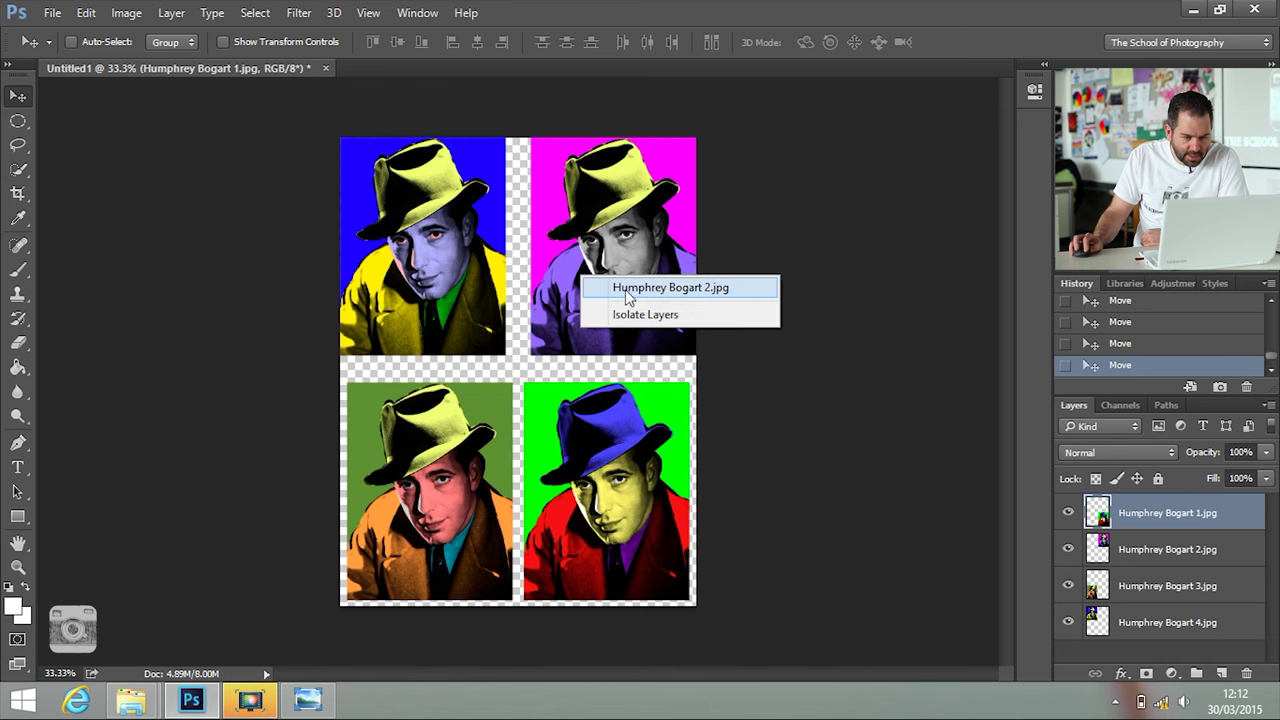
pyautogui.click(617, 289)
pyautogui.moveTo(617, 296); pyautogui.dragTo(594, 282)
pyautogui.rightClick(473, 290)
pyautogui.click(505, 292)
pyautogui.moveTo(412, 296)
pyautogui.mouseDown()
pyautogui.moveTo(418, 306)
pyautogui.moveTo(424, 290)
pyautogui.moveTo(414, 297)
pyautogui.mouseUp()
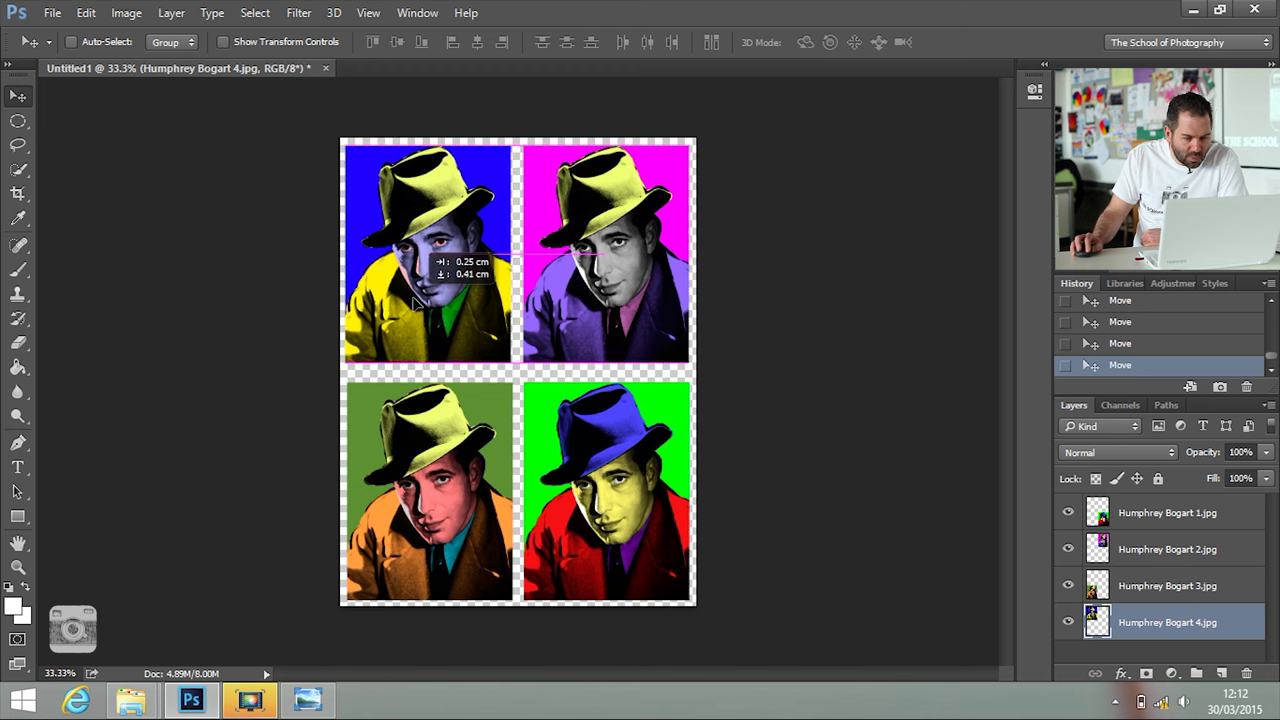
pyautogui.moveTo(413, 300); pyautogui.dragTo(420, 305)
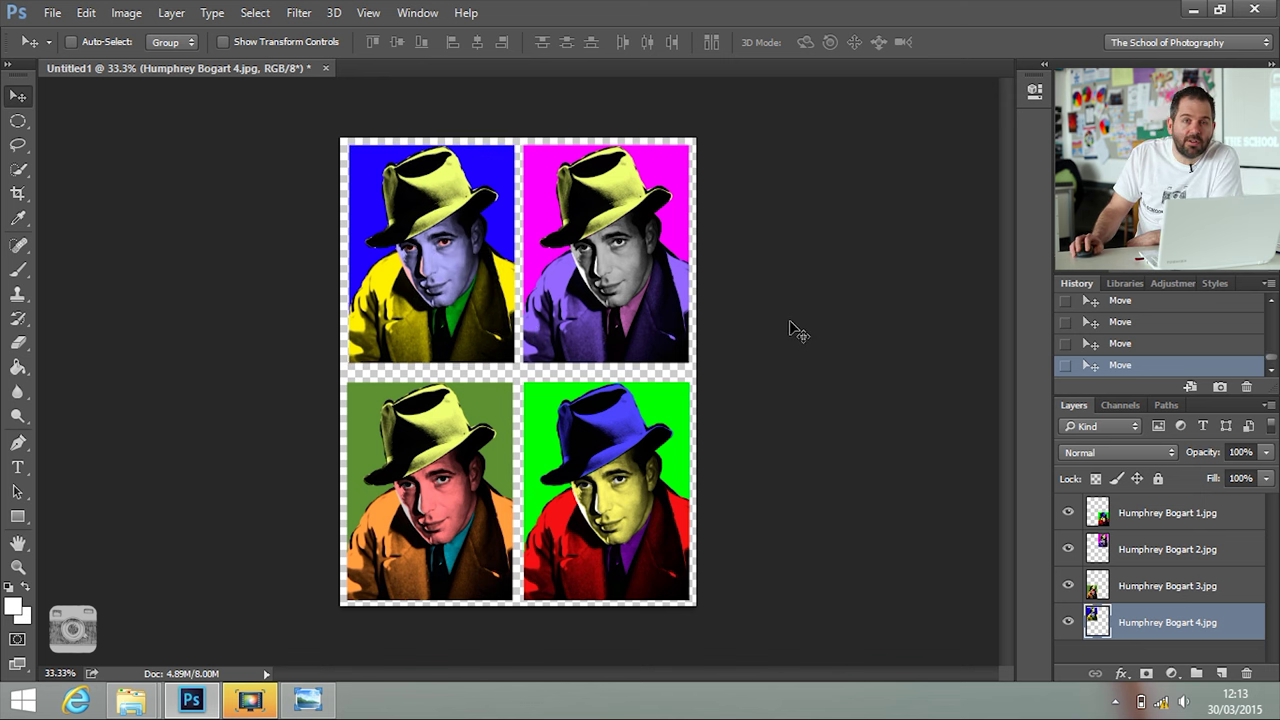
# Step: Add a new layer beneath all four portraits and fill it with White in Normal mode at 100% opacity
pyautogui.click(1222, 674)
pyautogui.moveTo(1192, 635); pyautogui.dragTo(1180, 657)
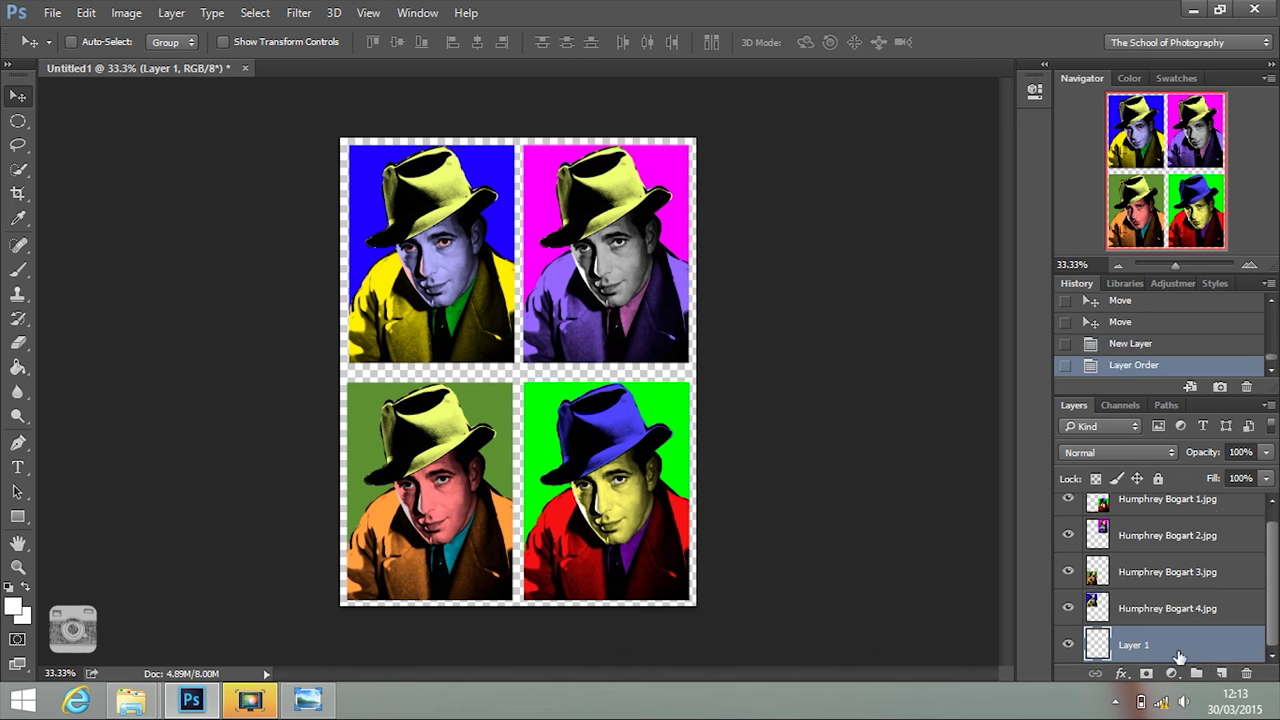
pyautogui.click(86, 12)
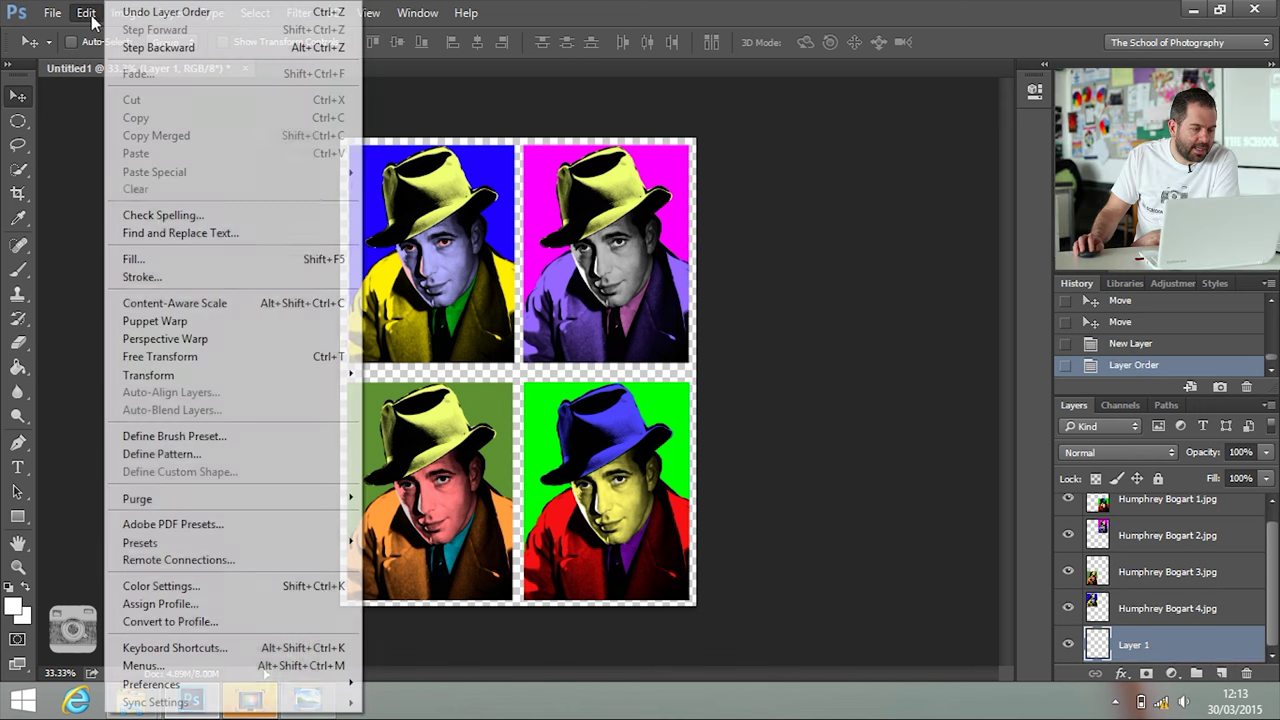
pyautogui.click(177, 260)
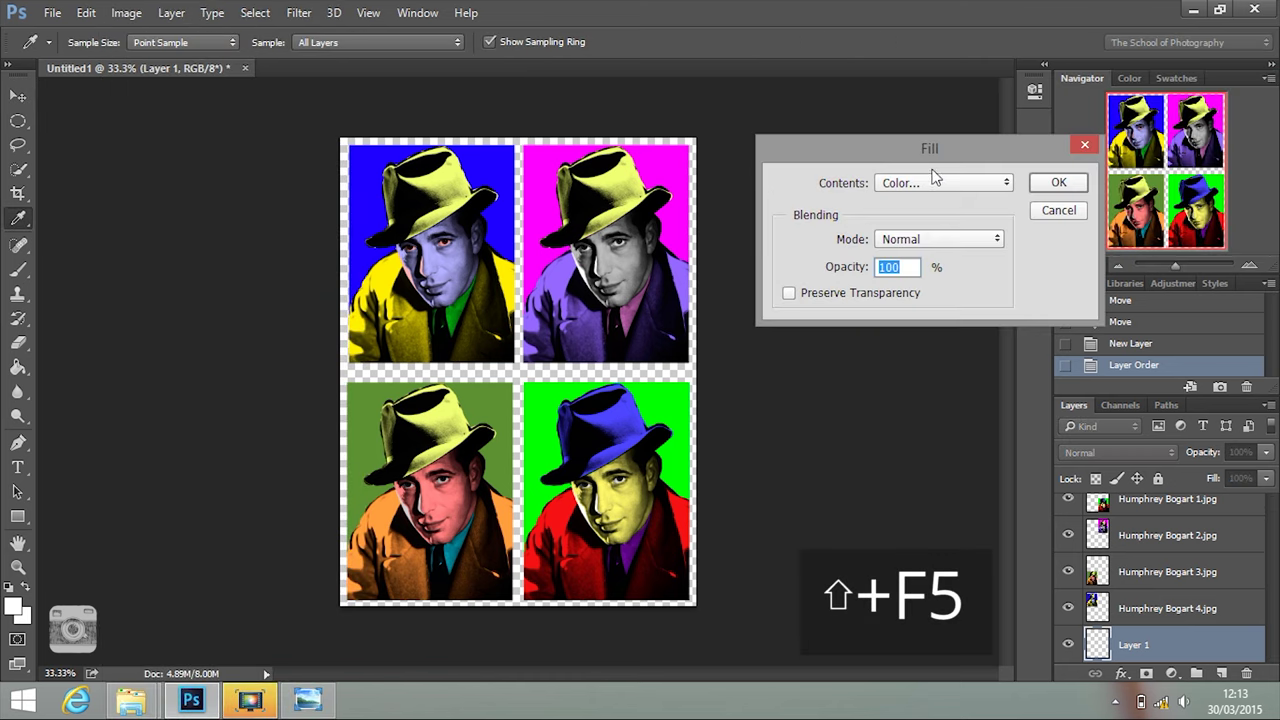
pyautogui.click(997, 186)
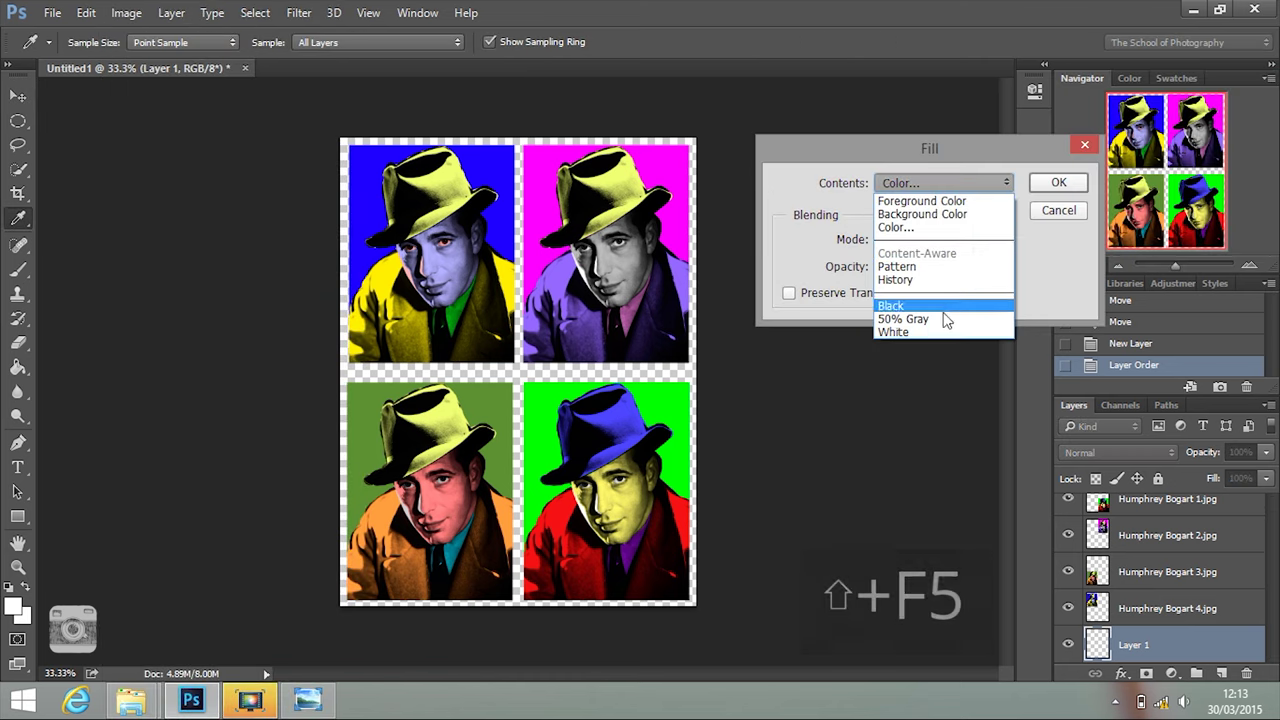
pyautogui.click(924, 330)
pyautogui.click(1070, 182)
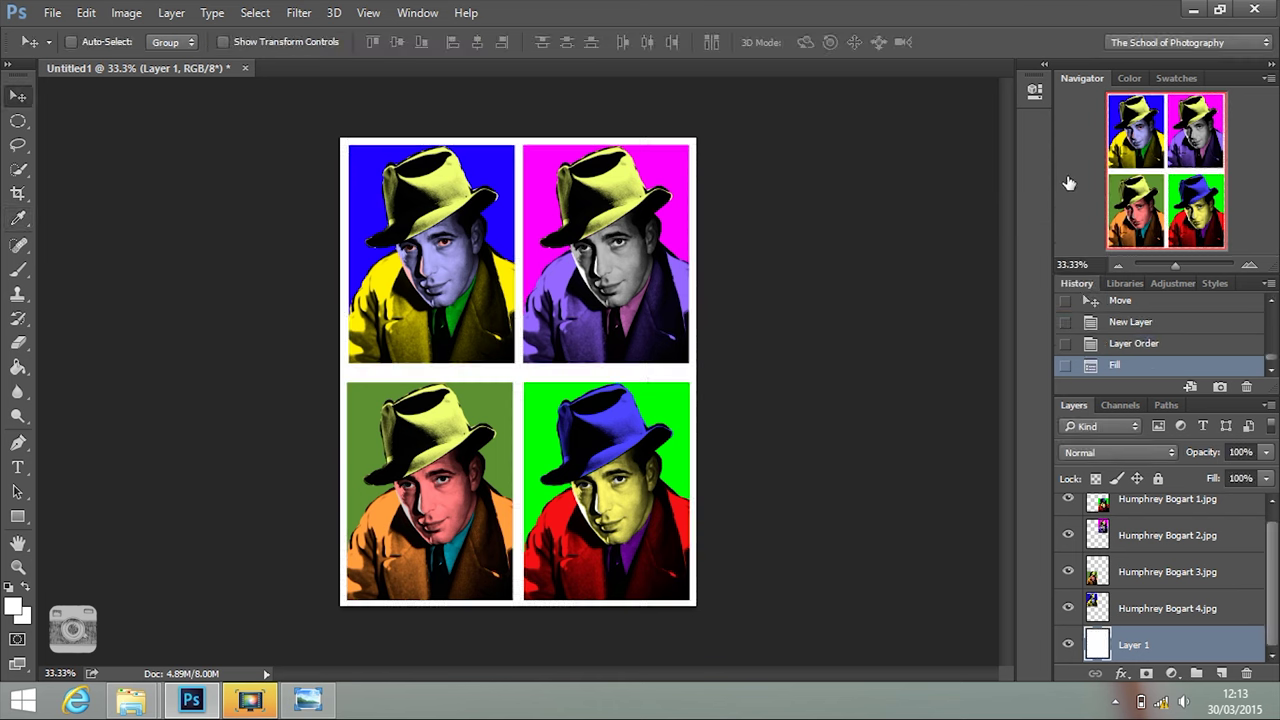